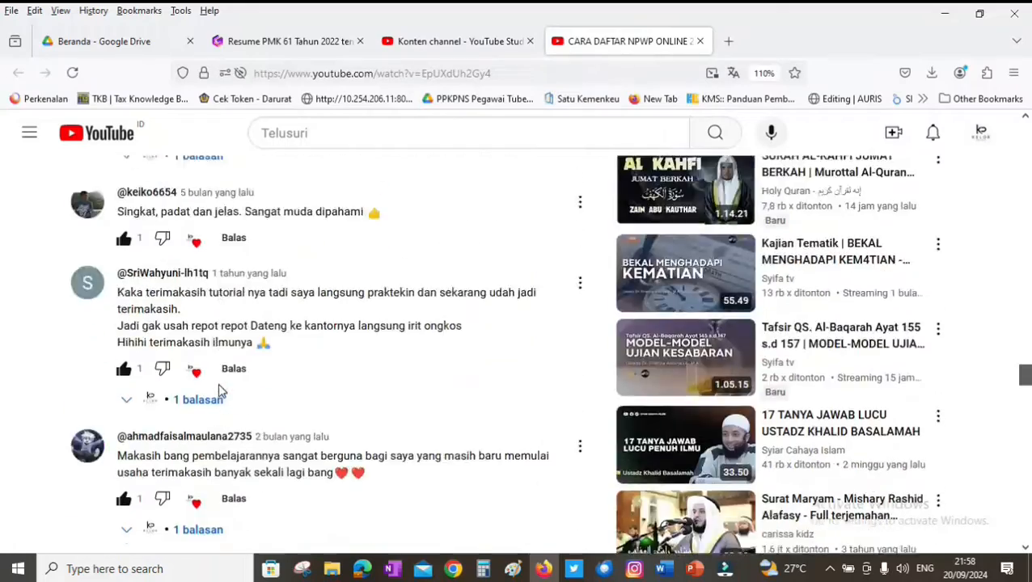
Scroll through the viewer comments below the NPWP registration tutorial video
scroll(224, 391, down, 15)
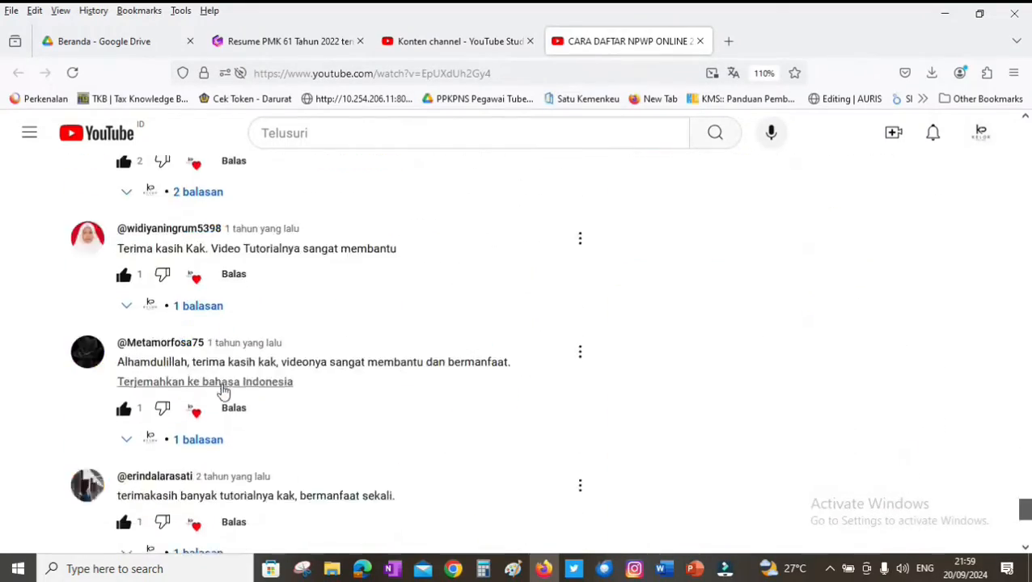
scroll(222, 389, up, 2)
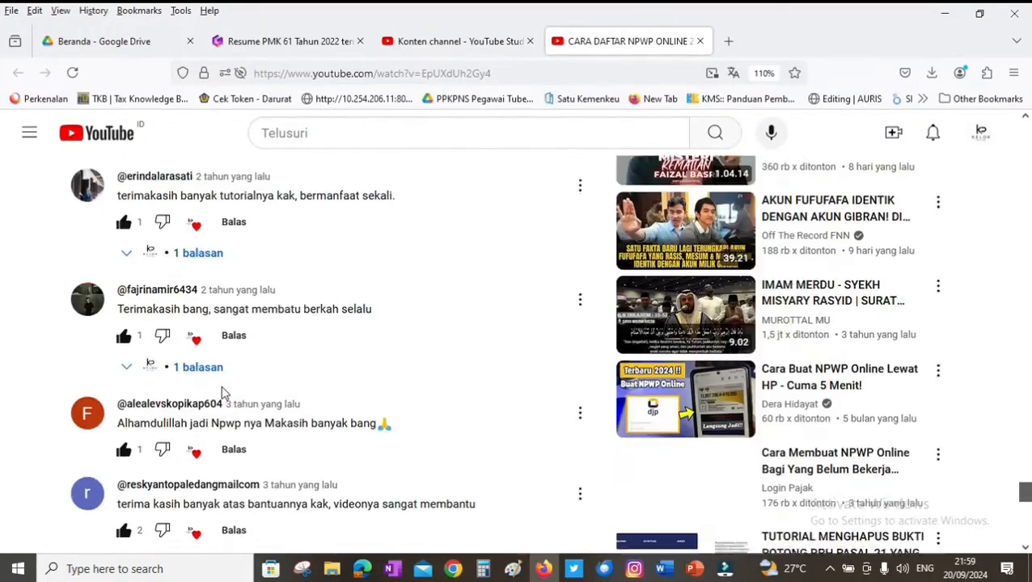
scroll(222, 388, down, 12)
scroll(228, 414, down, 12)
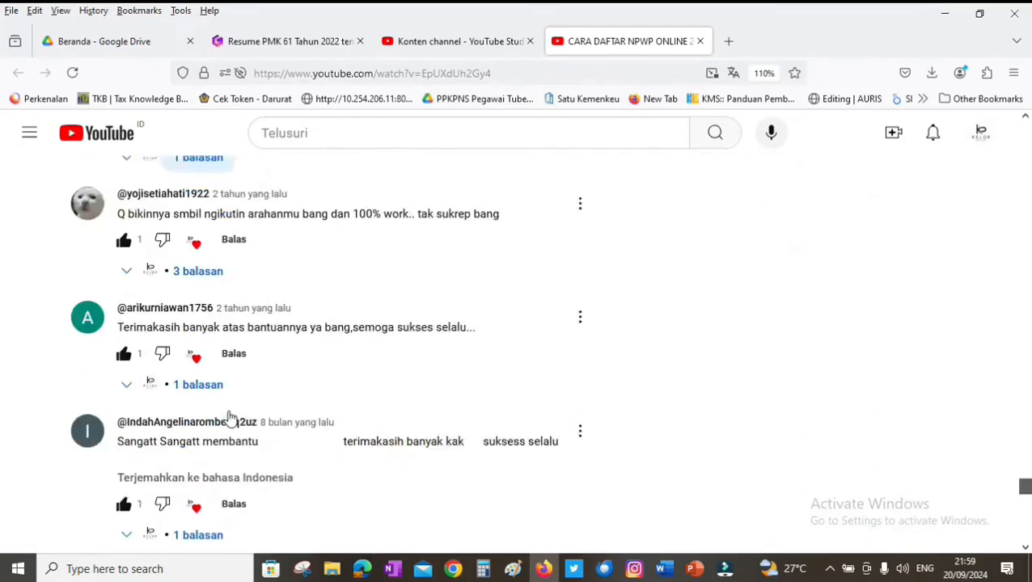
scroll(267, 384, down, 15)
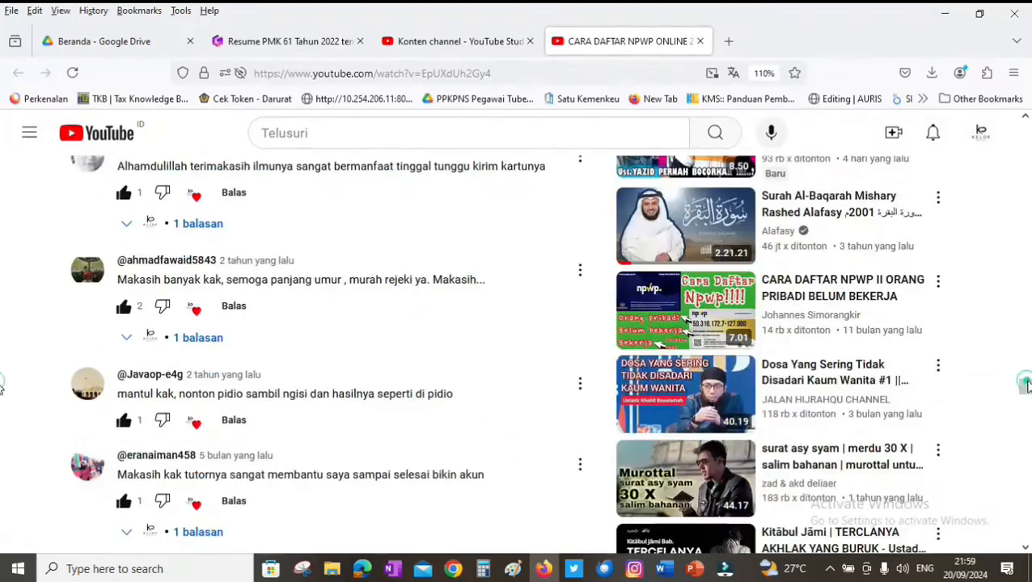
scroll(225, 393, down, 15)
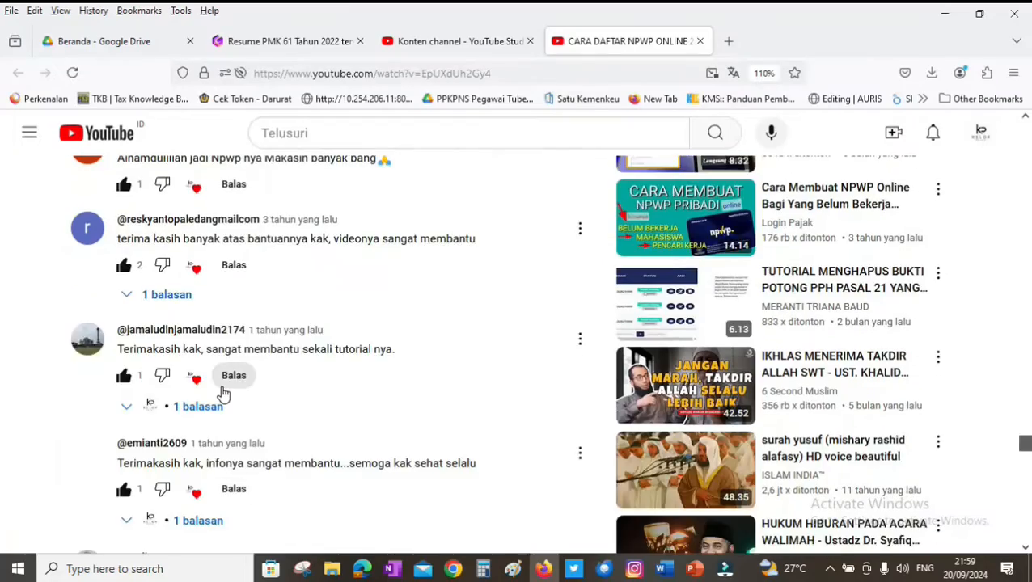
scroll(235, 412, down, 12)
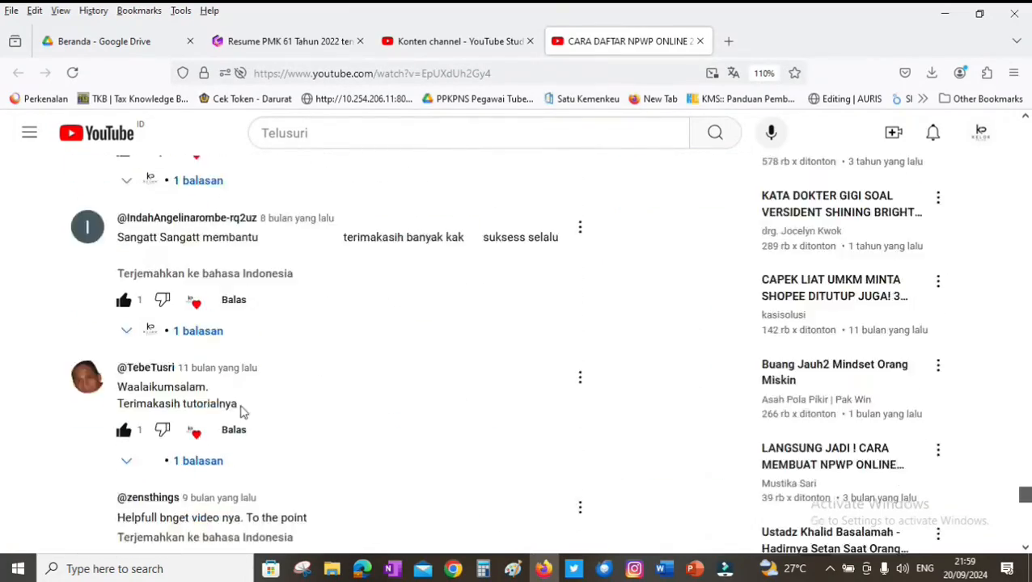
scroll(1027, 368, up, 3)
scroll(224, 394, down, 15)
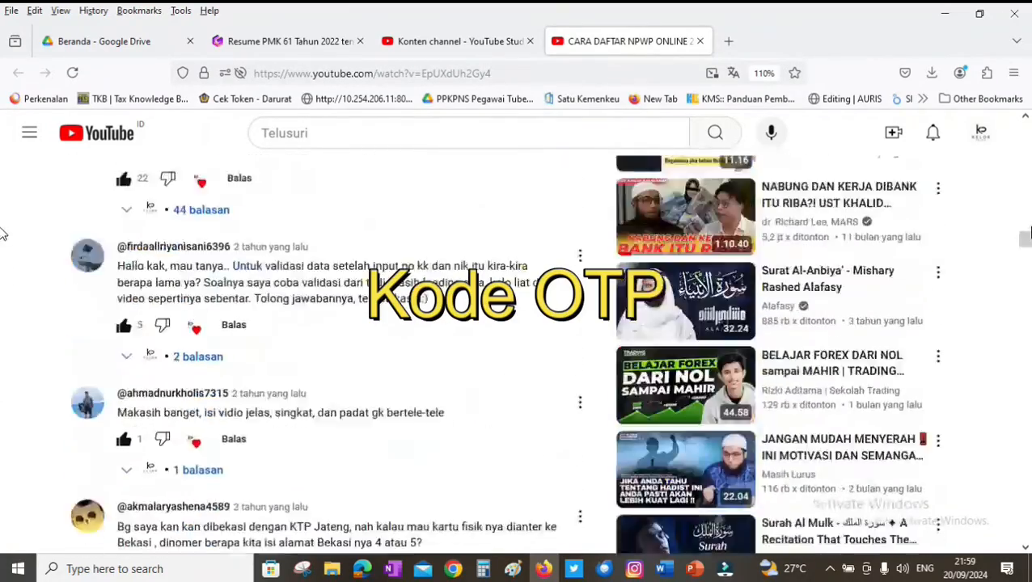
scroll(227, 404, down, 12)
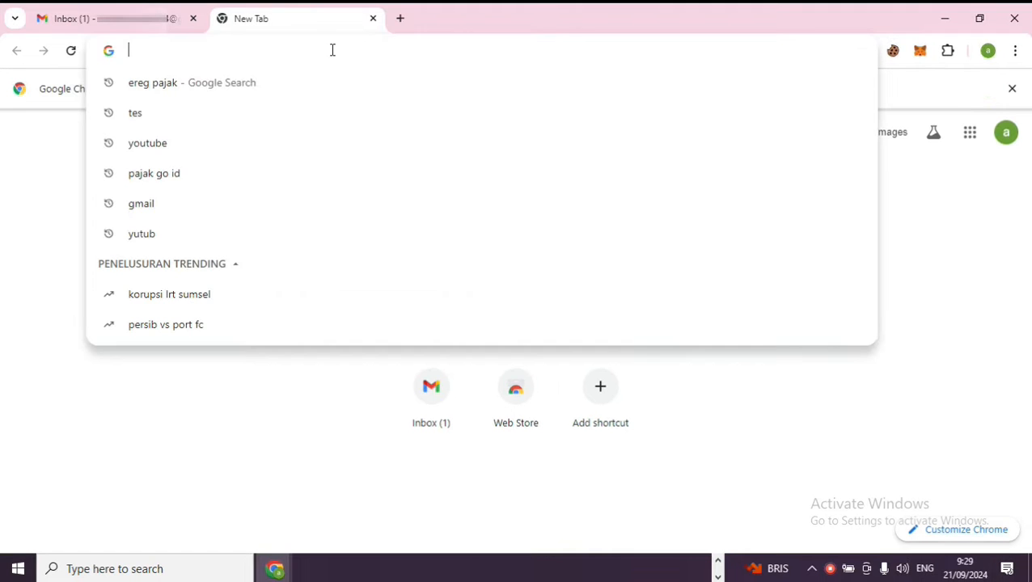
text(ww)
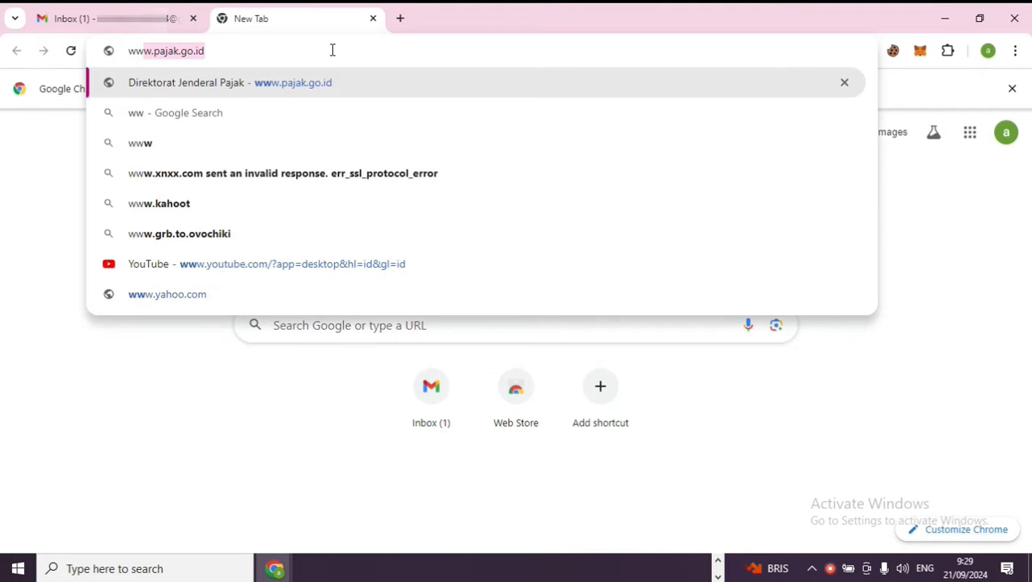
click(234, 55)
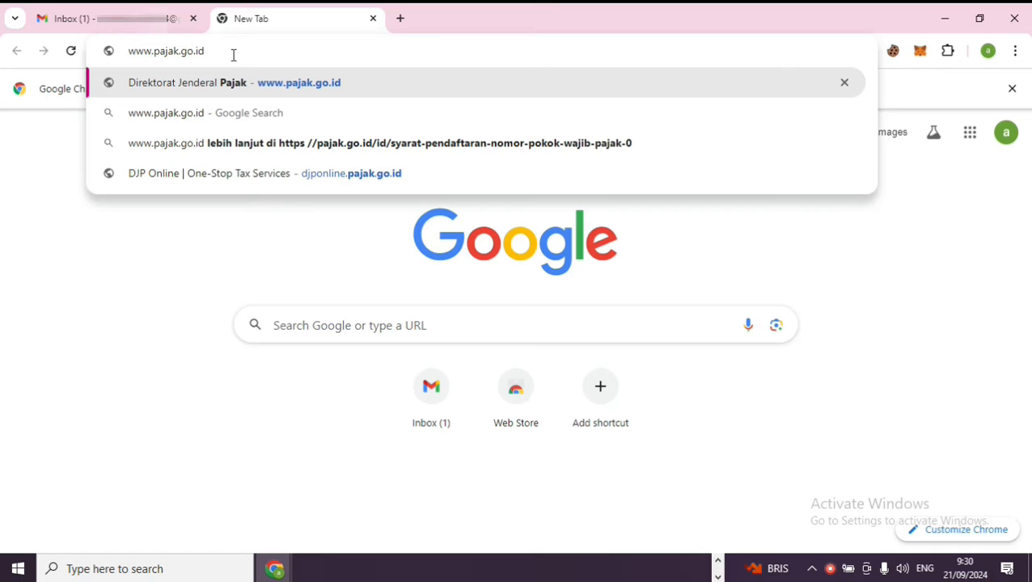
key(Return)
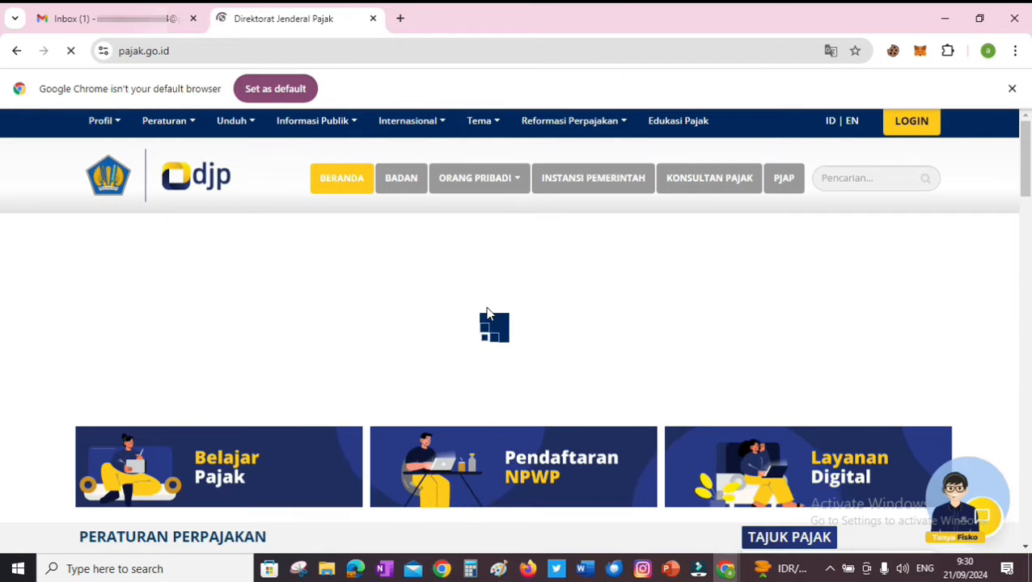
Open the Pendaftaran NPWP service and go to the new account registration form
scroll(487, 316, down, 1)
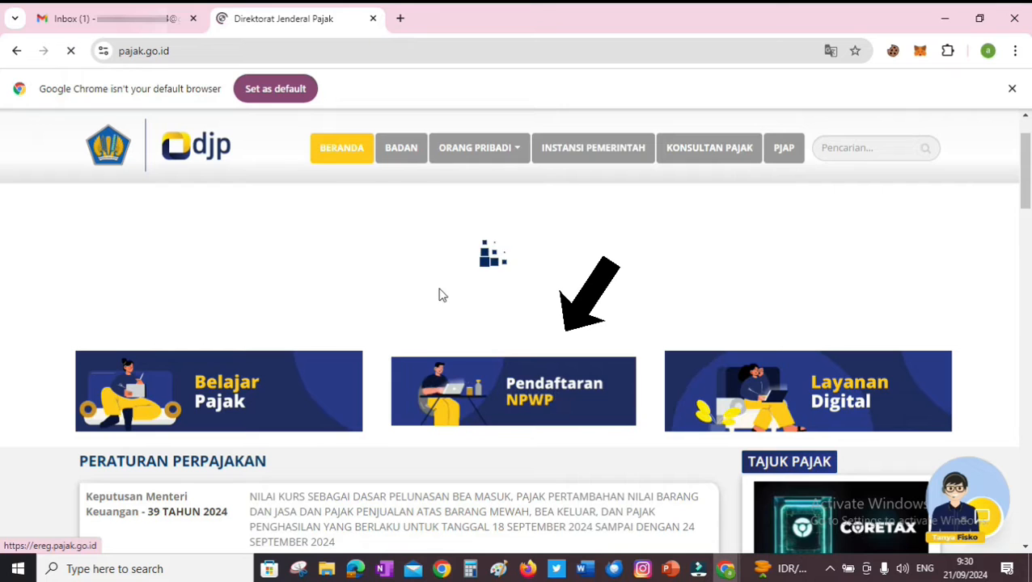
click(554, 404)
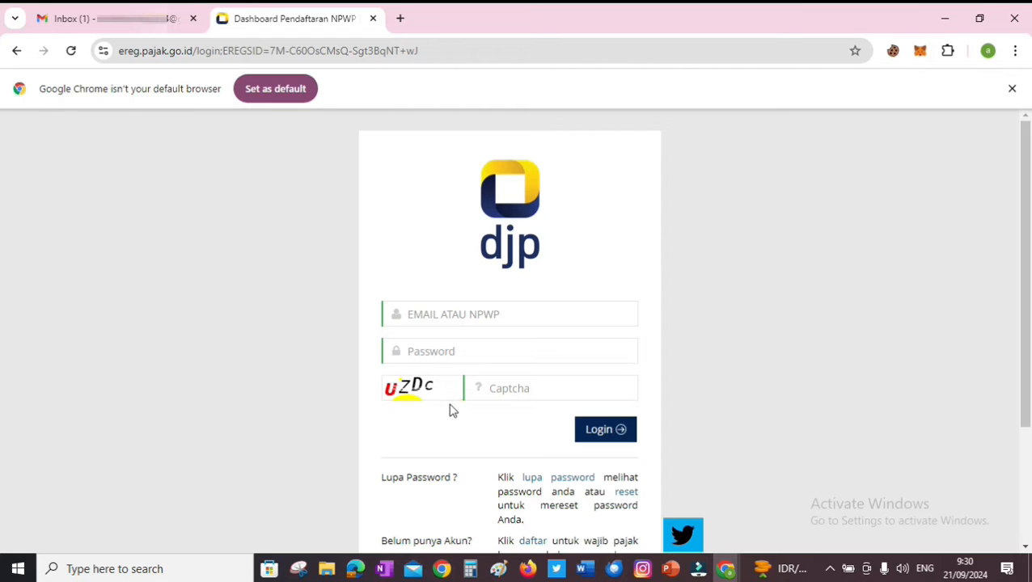
scroll(451, 412, down, 2)
click(532, 466)
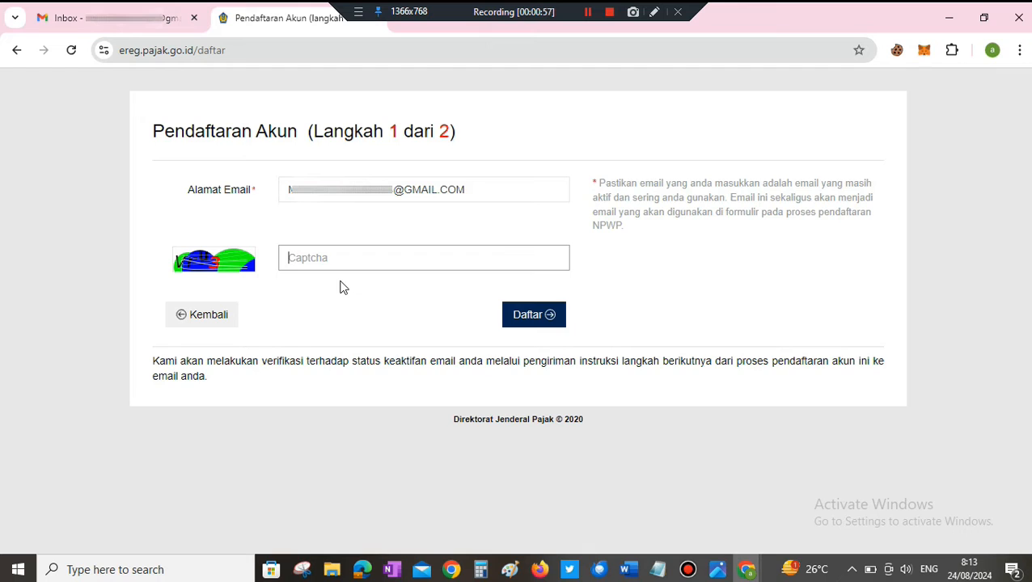
Enter the captcha, submit step 1 of the account registration, and close the success notice
text(vru3)
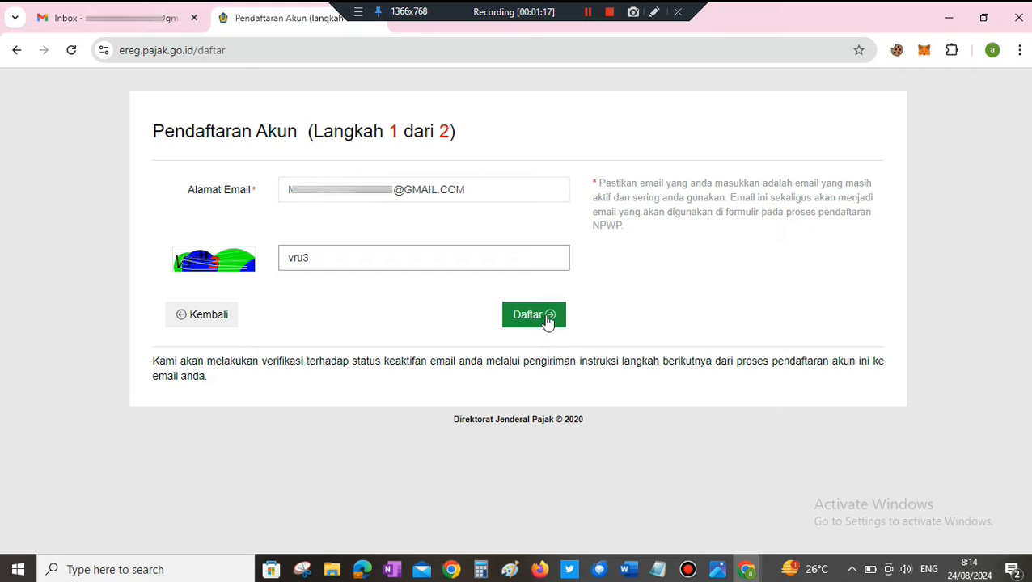
click(545, 319)
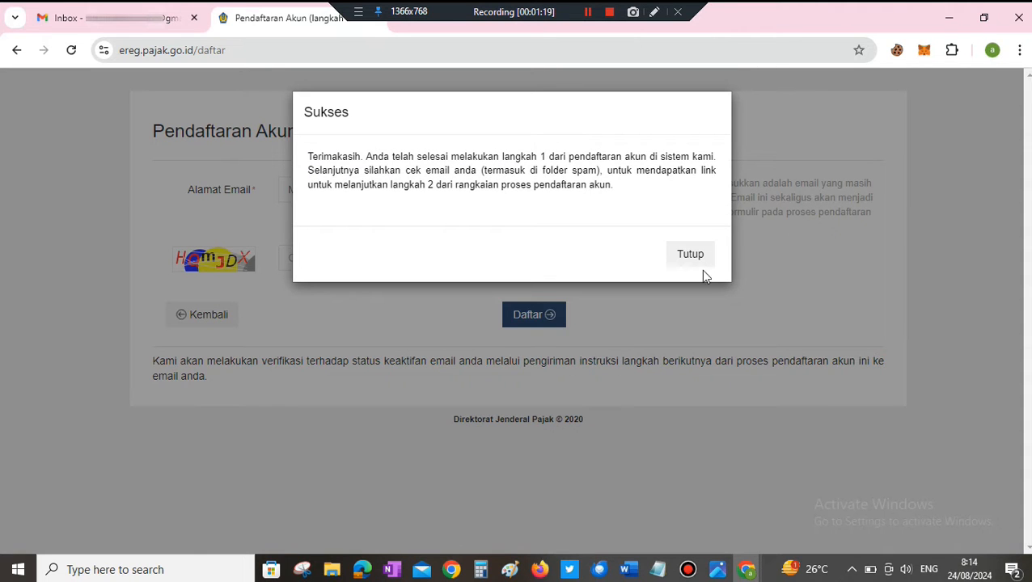
click(700, 257)
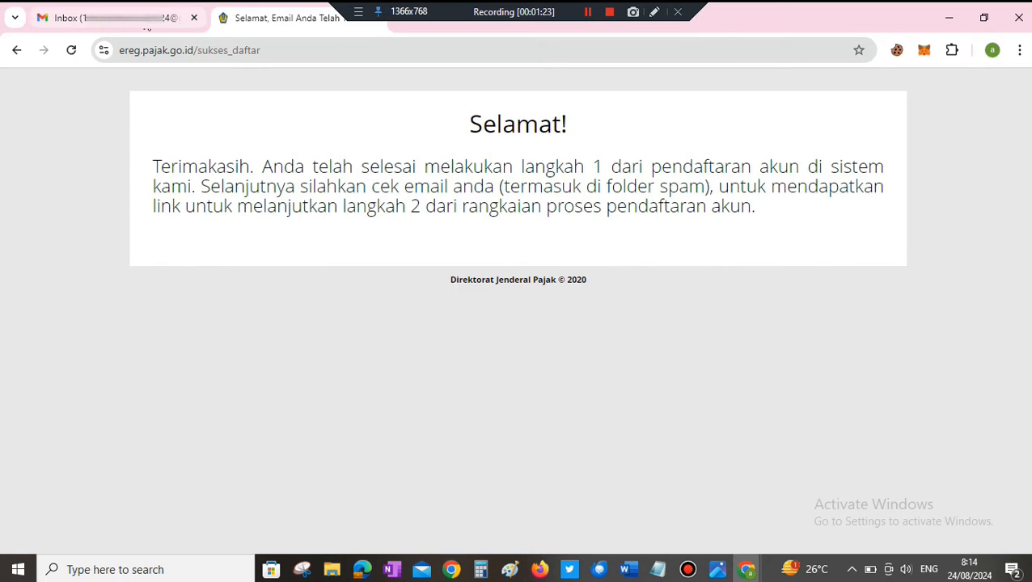
Open the Email Aktifasi Ereg message in the inbox and follow its verification link
click(162, 17)
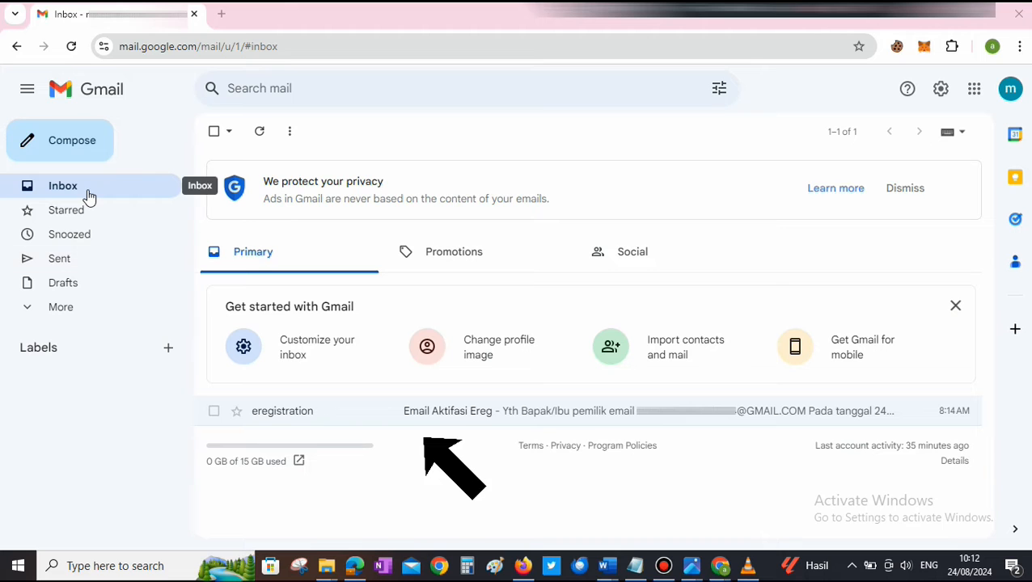
click(409, 413)
scroll(394, 343, down, 2)
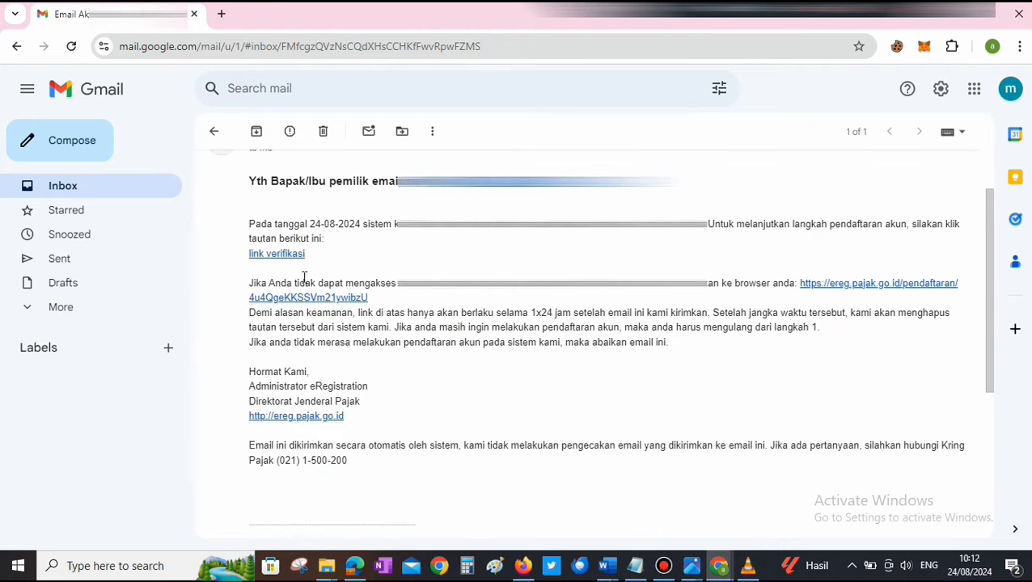
click(291, 258)
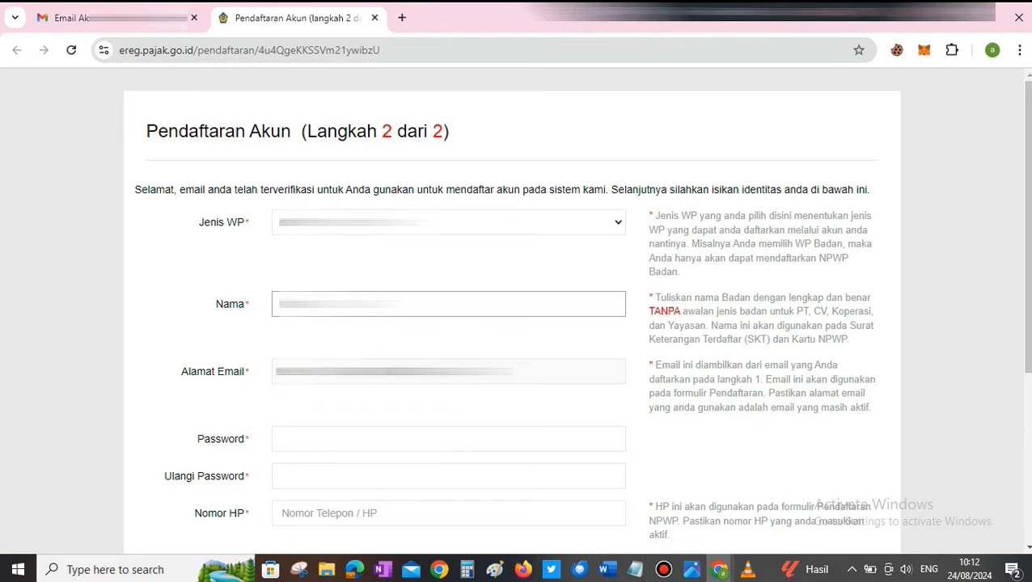
Enter the registrant's full name in the Nama field of the Orang Pribadi registration form
scroll(321, 452, down, 1)
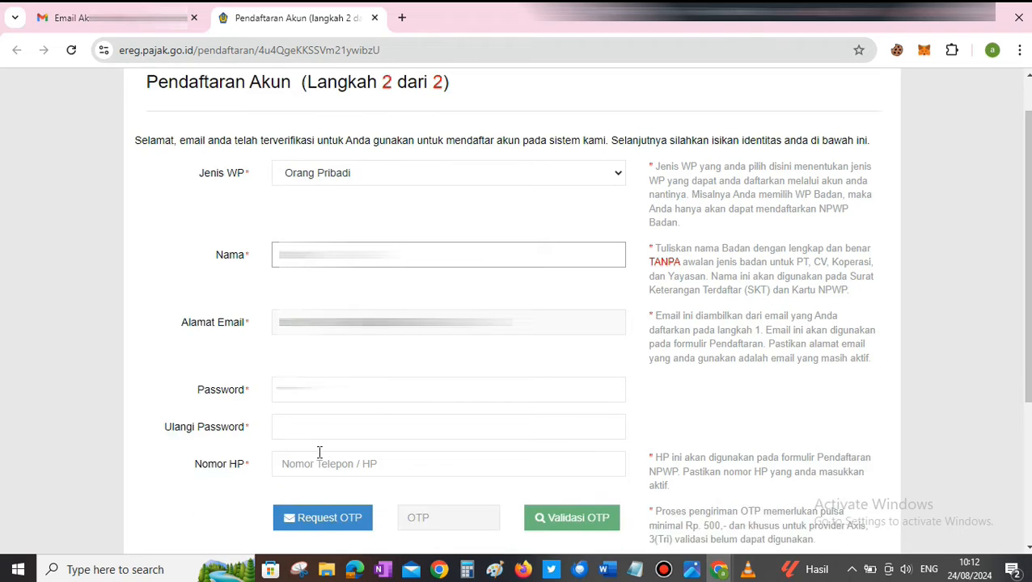
click(323, 391)
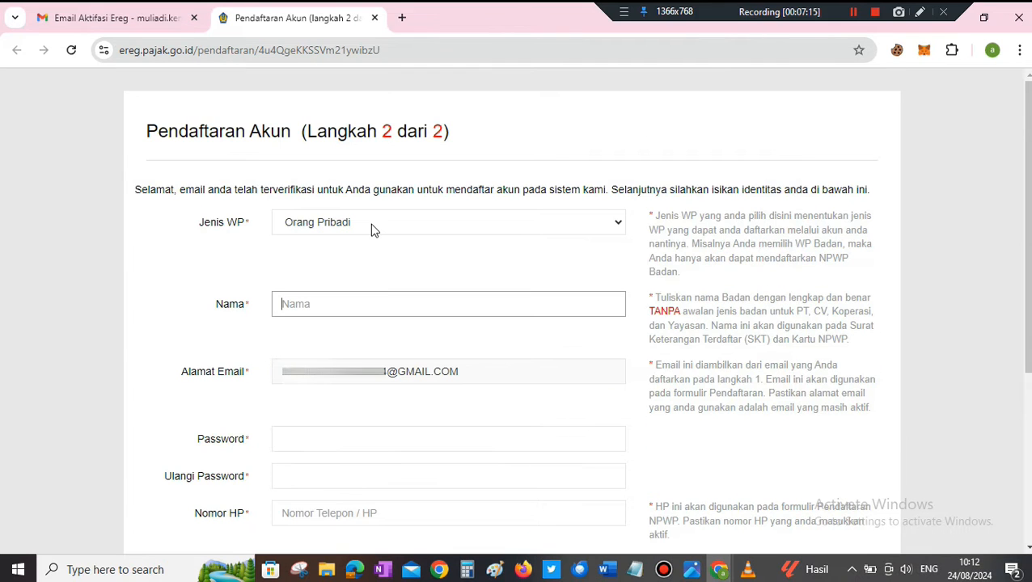
text(MUL)
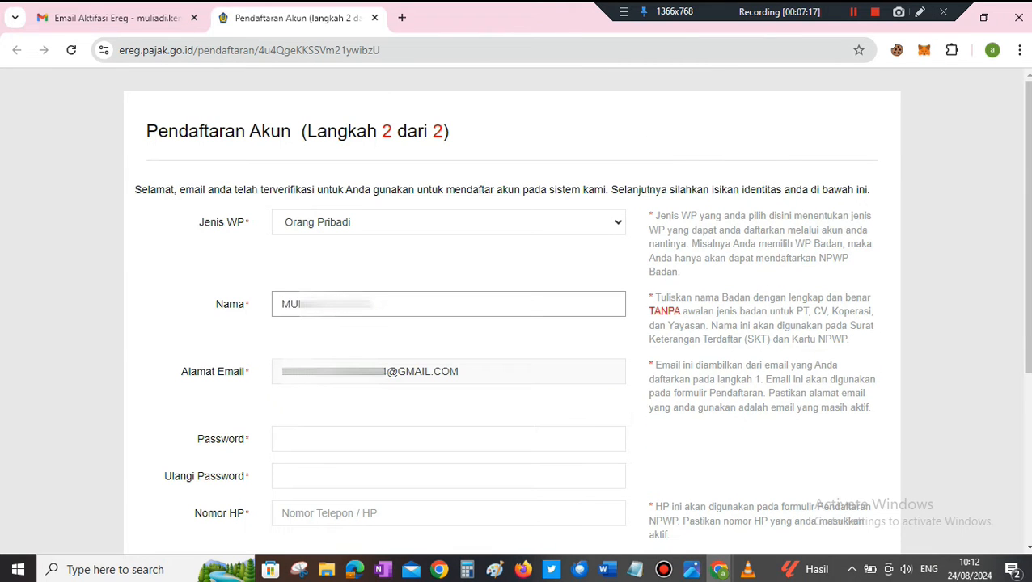
Fill in the account password, repeat it, and enter the mobile phone number
scroll(319, 449, down, 1)
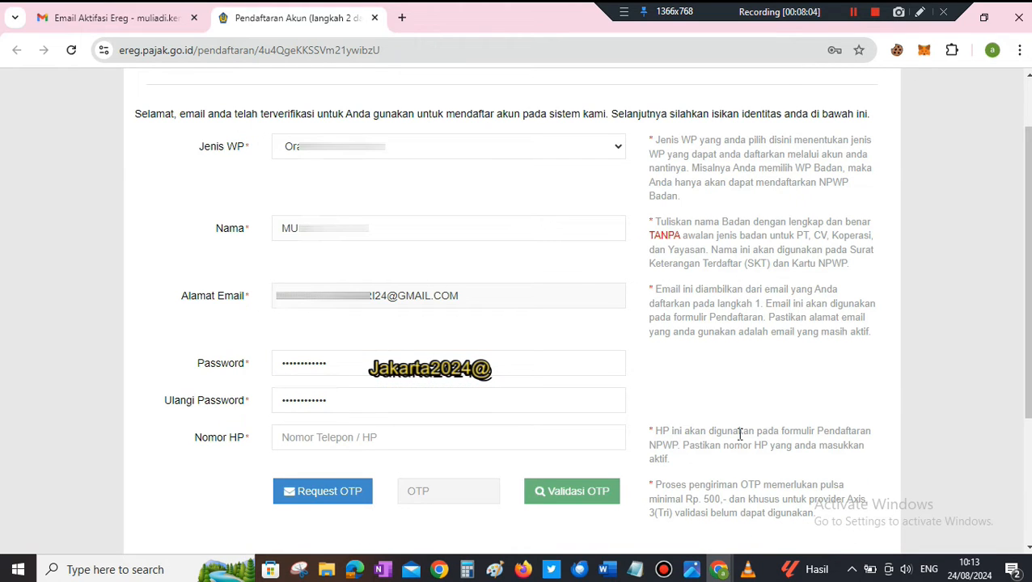
scroll(739, 435, down, 1)
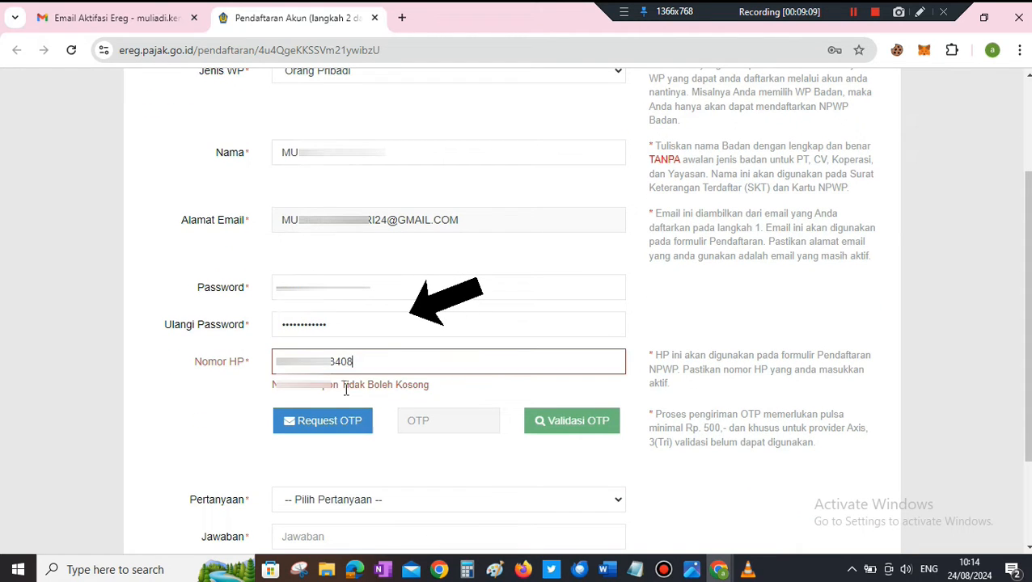
click(248, 380)
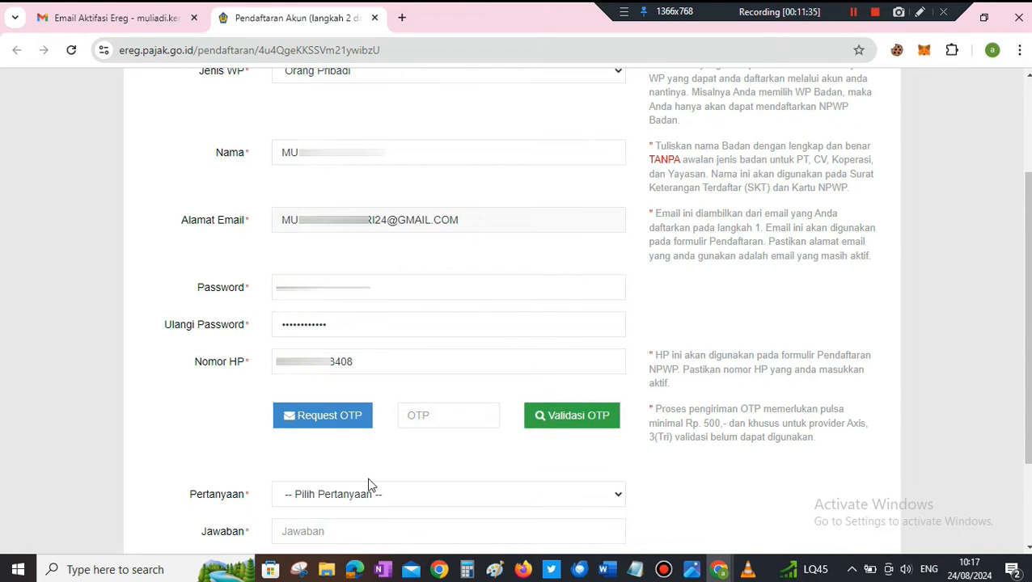
Request an OTP for the mobile number and dismiss the information dialog
click(339, 418)
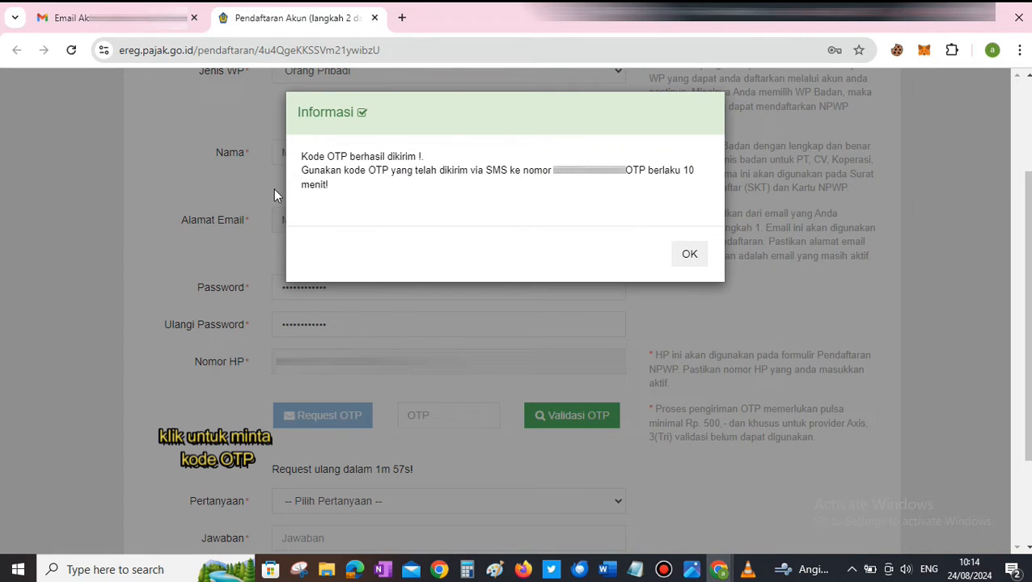
click(689, 255)
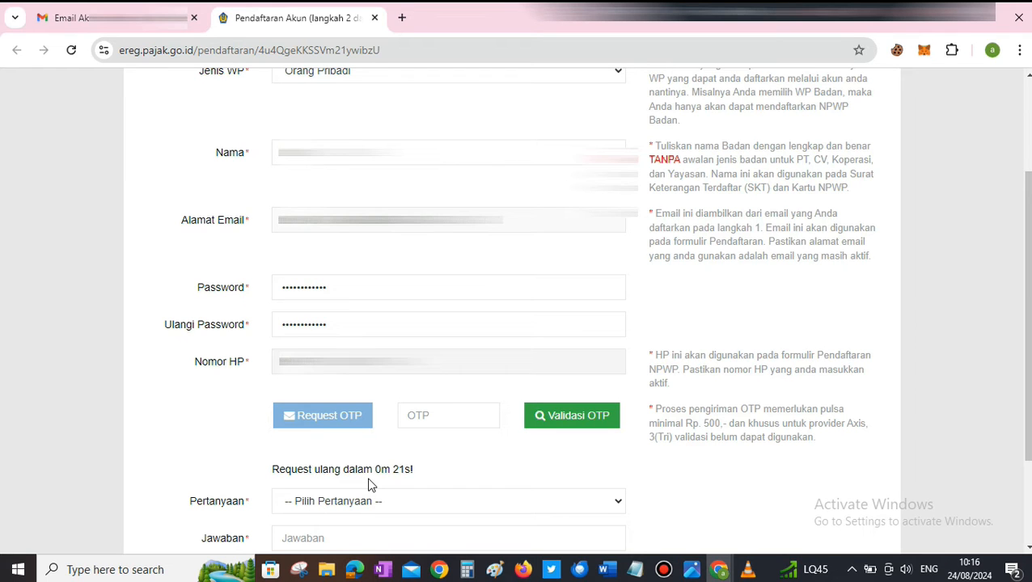
Enter the received OTP code, validate it, and close the information dialog
click(453, 413)
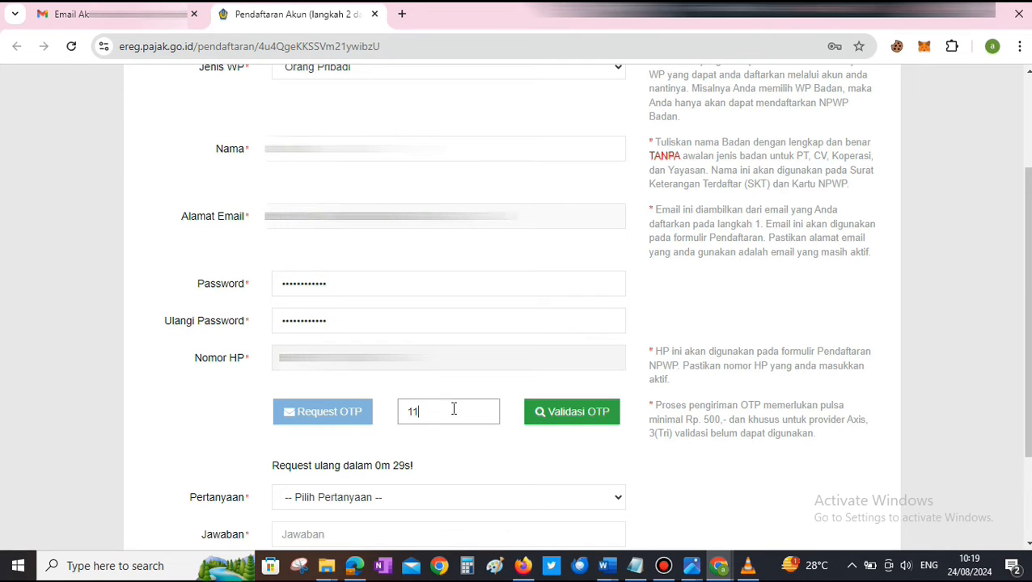
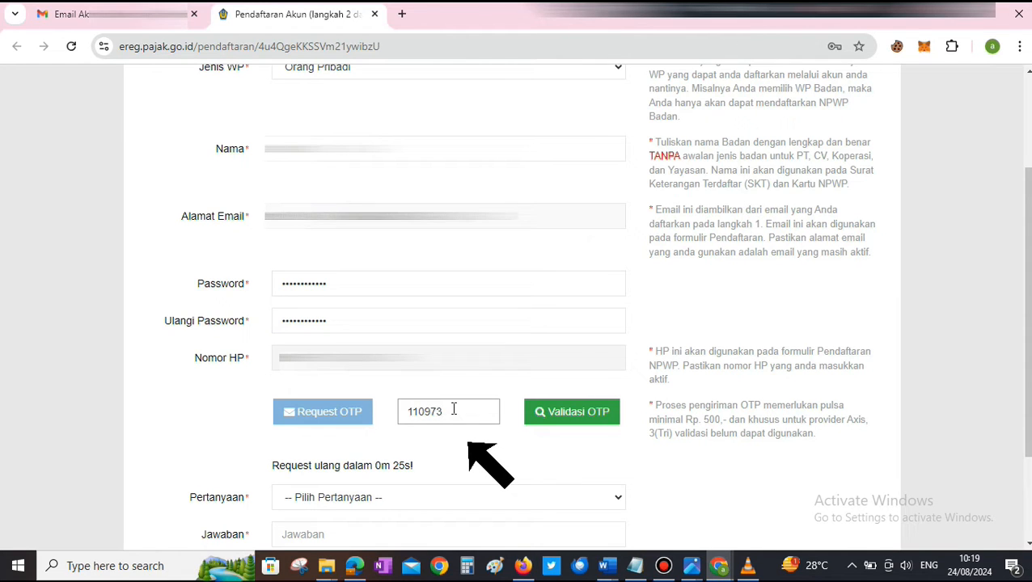
click(566, 414)
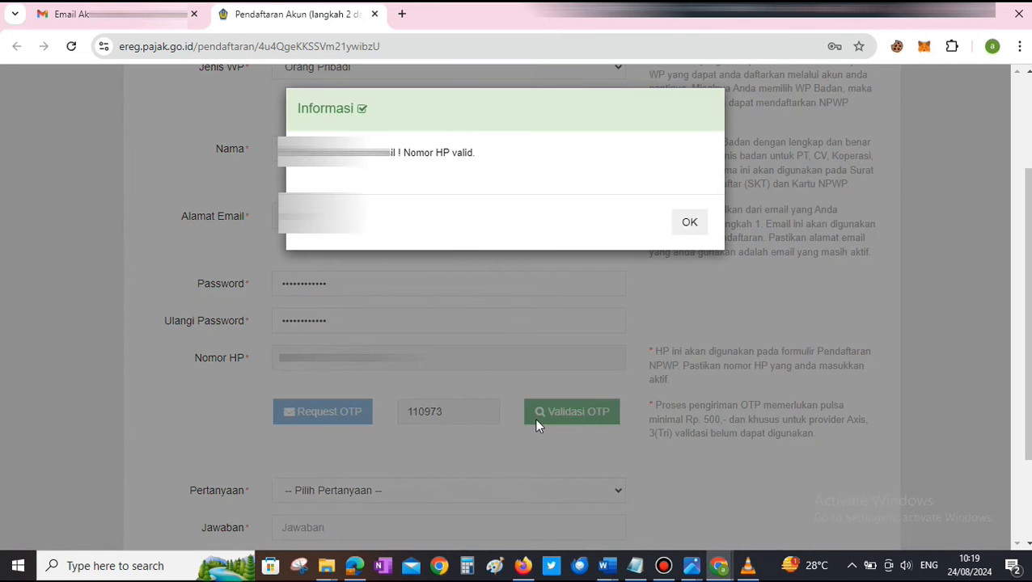
click(689, 225)
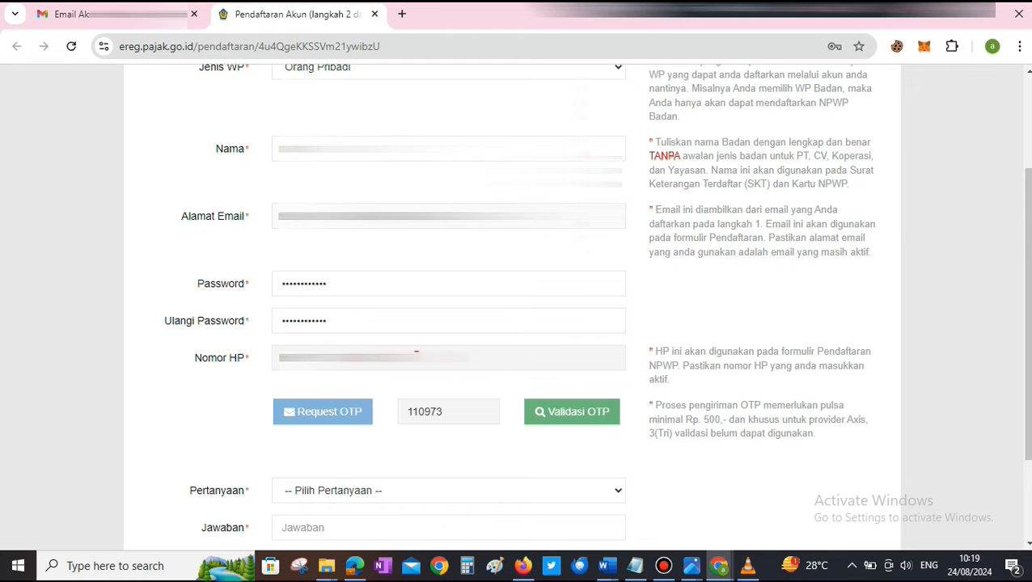
scroll(416, 352, down, 3)
click(472, 363)
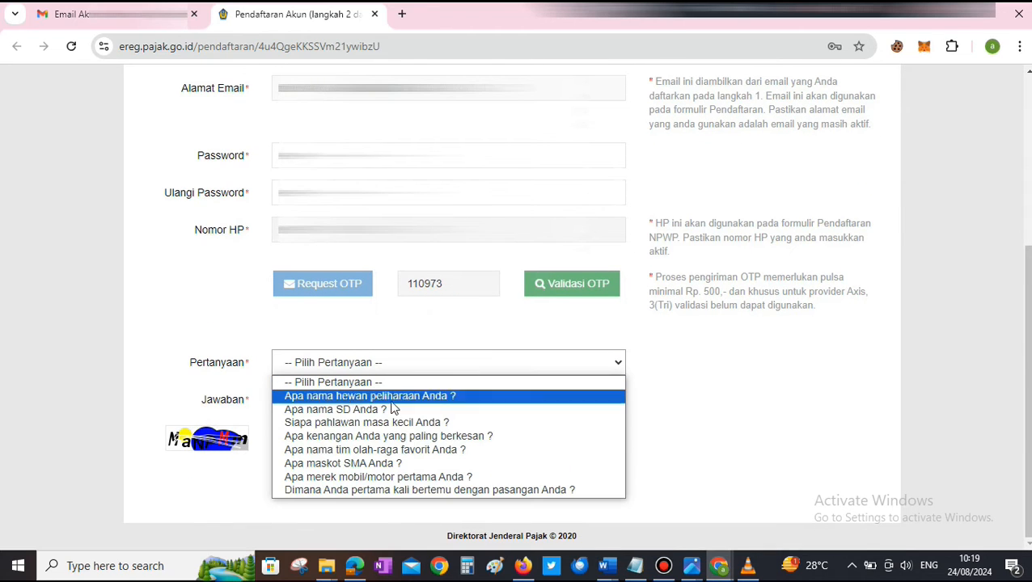
click(388, 396)
click(330, 401)
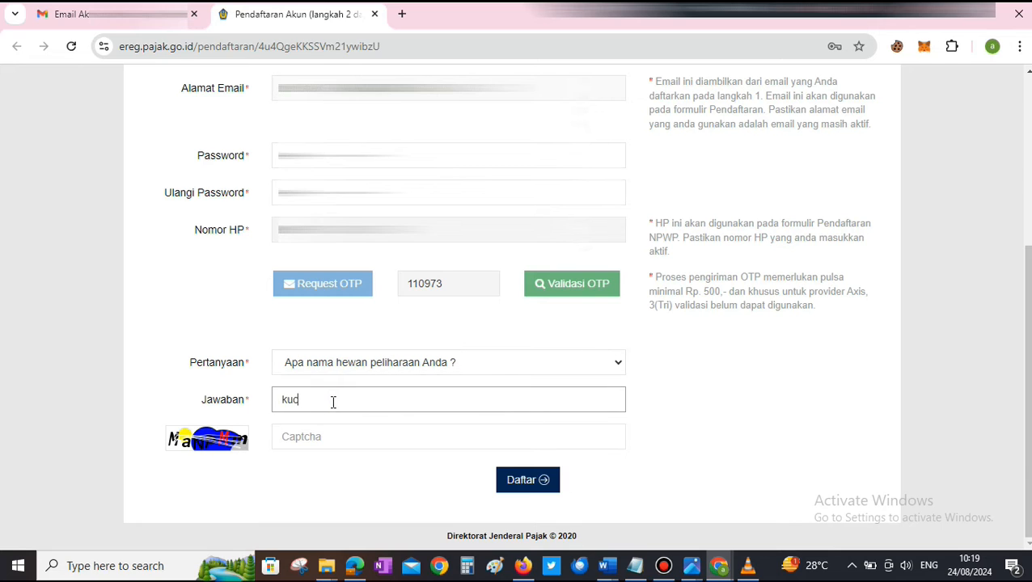
Enter the captcha text manpmm, submit the account registration, and close the success dialog
click(335, 428)
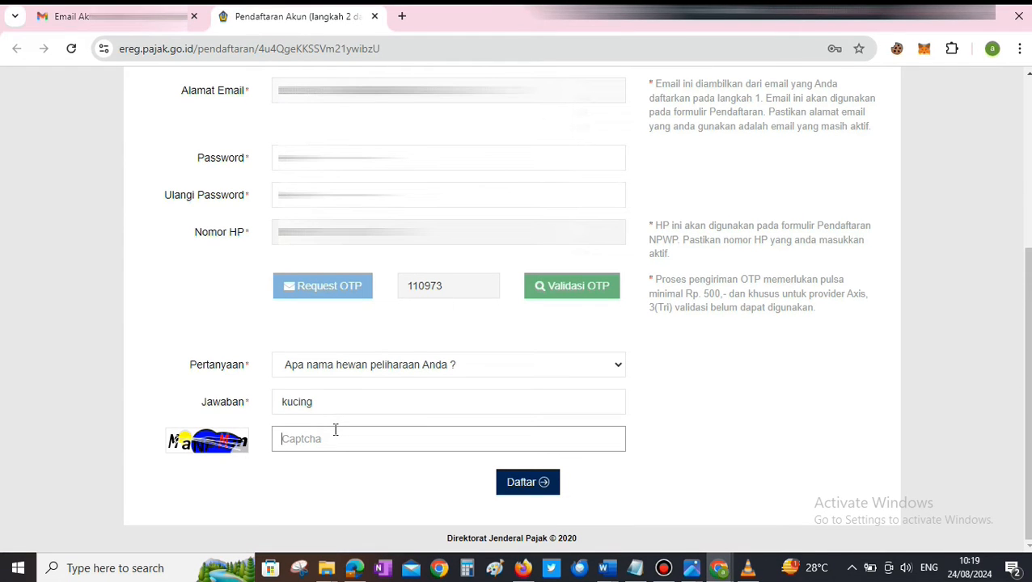
text(man)
text(pmm)
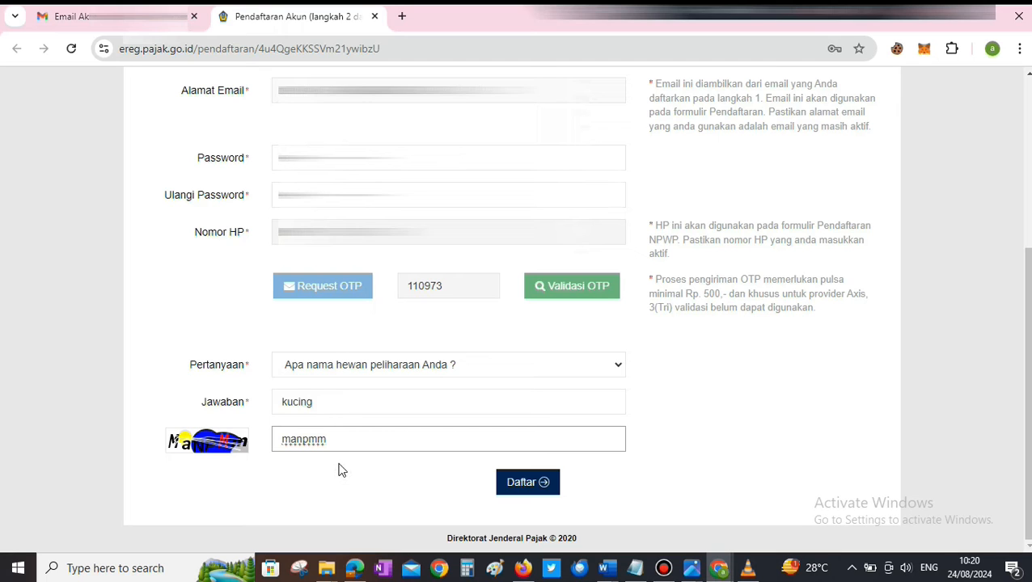
click(528, 481)
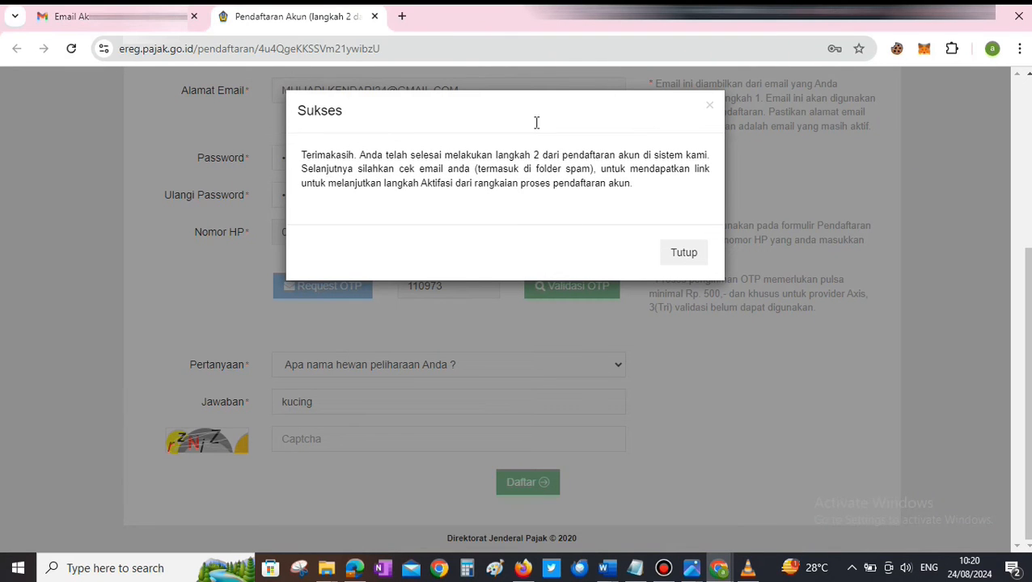
click(683, 254)
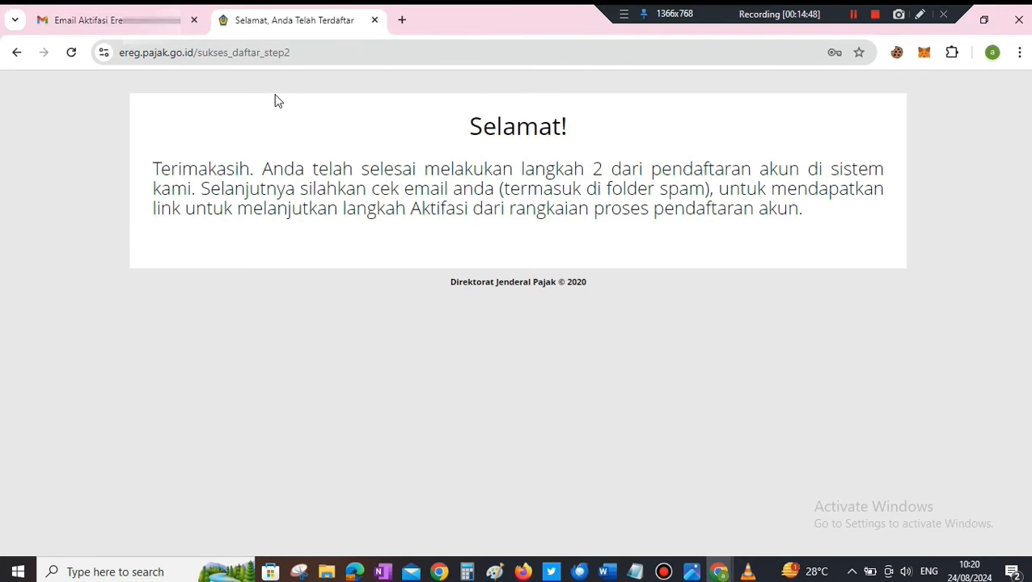
Open the account activation email in the mail inbox and follow its activation link
click(113, 20)
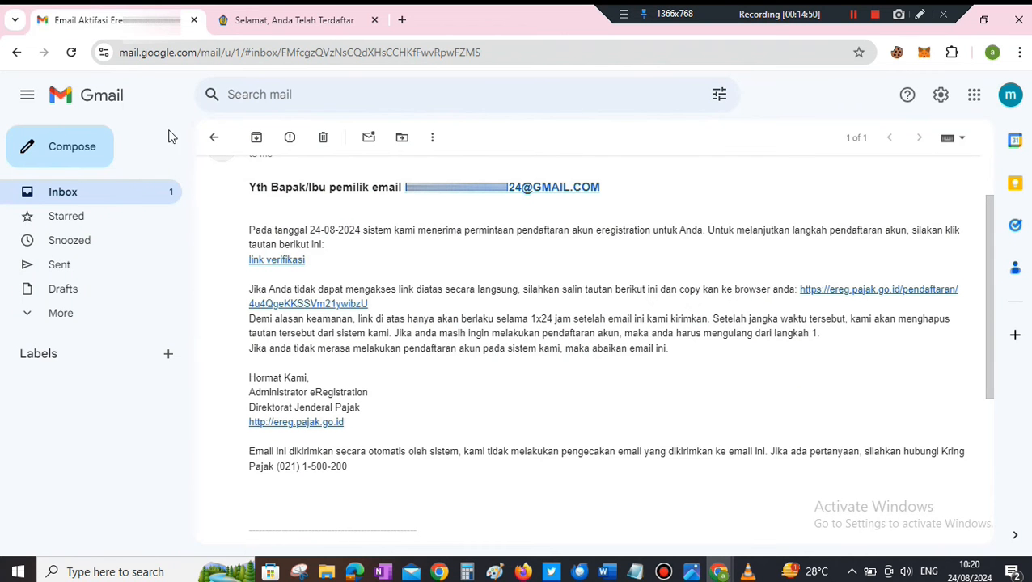
click(110, 196)
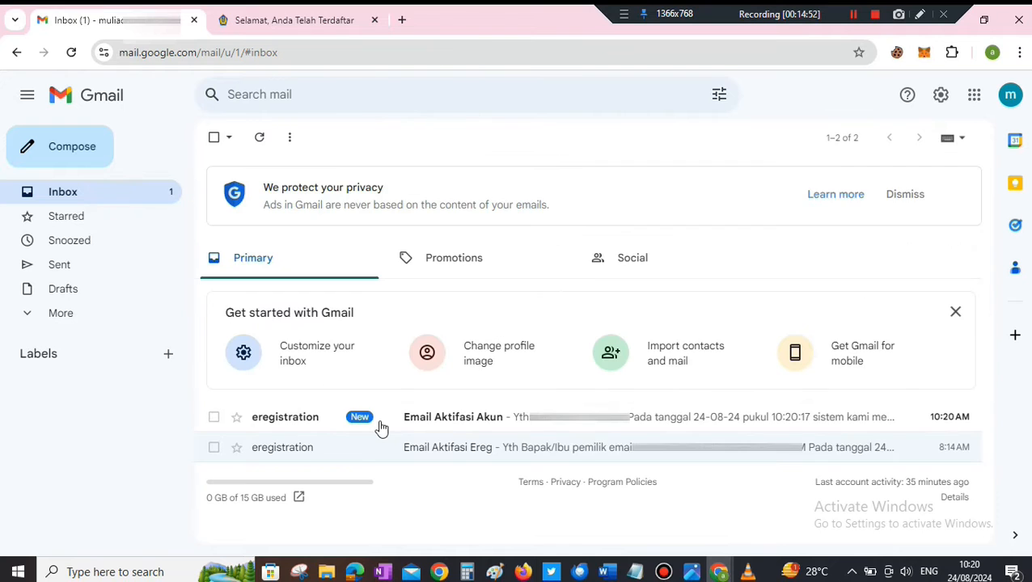
click(430, 422)
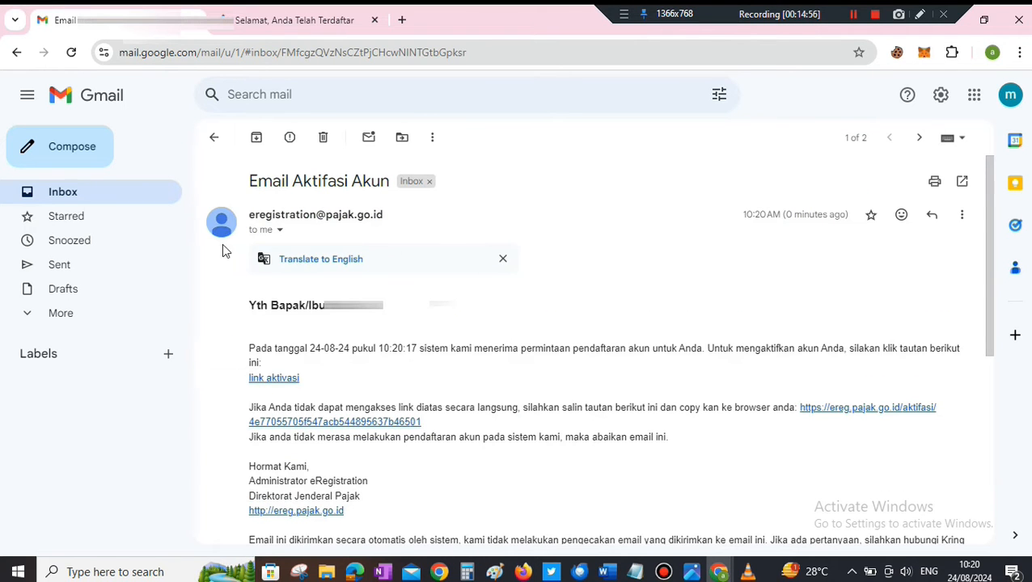
click(280, 379)
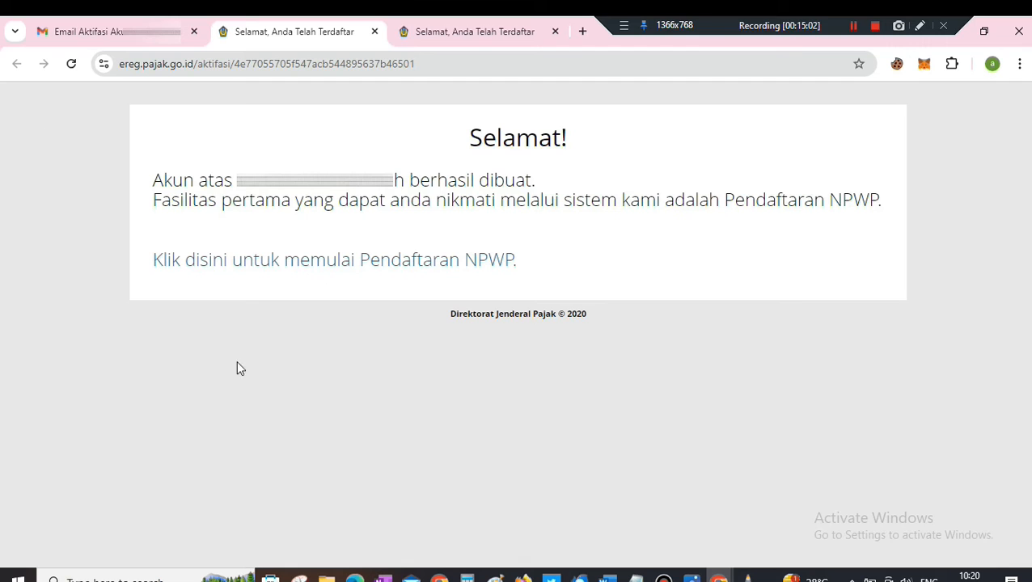
Start the NPWP registration and log in with the prefilled credentials and captcha jz4mrz
click(371, 273)
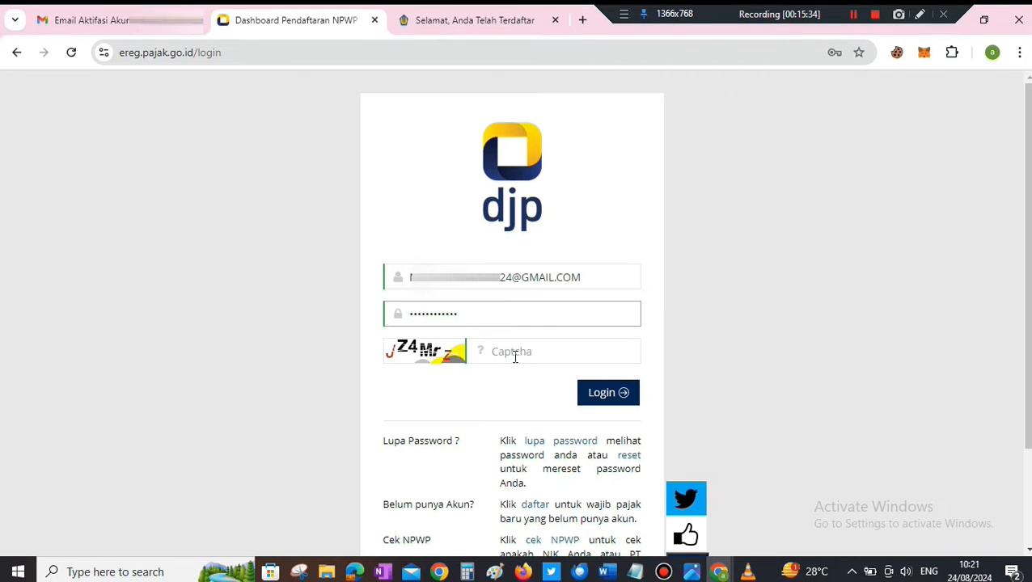
click(525, 357)
text(jz4mrz)
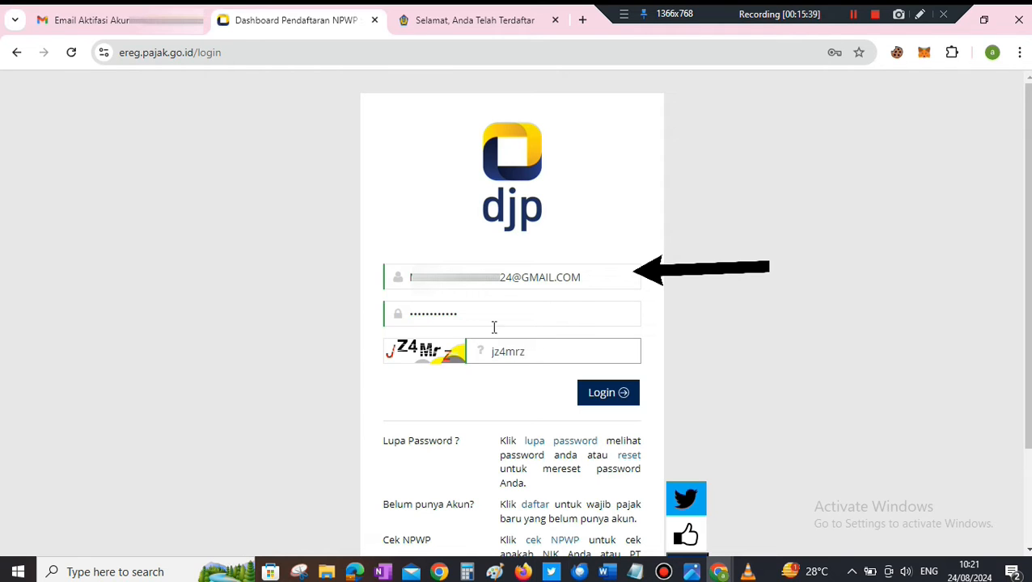
click(617, 402)
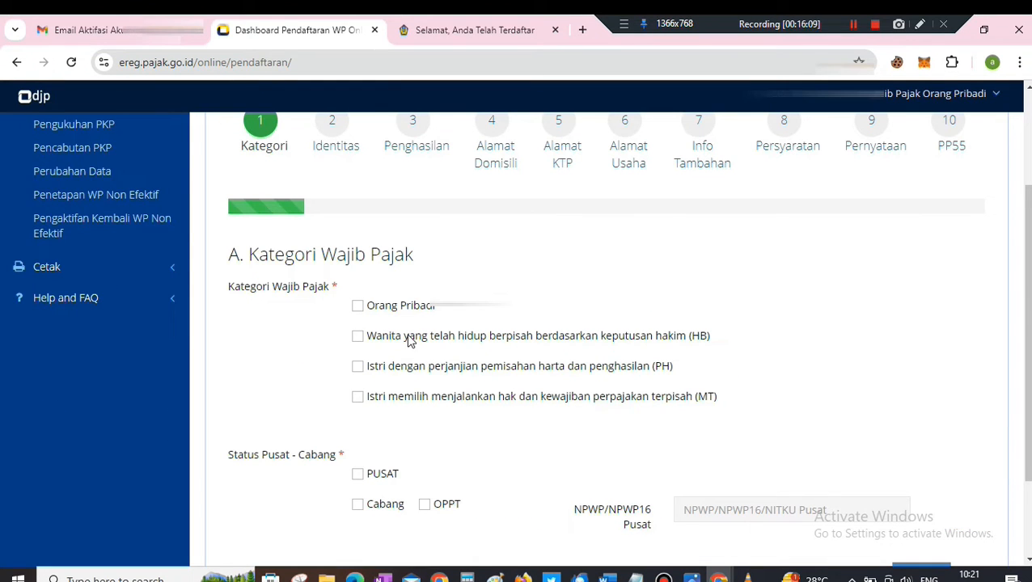
Select Orang Pribadi as the taxpayer category and PUSAT as the head-branch status, then continue
click(357, 307)
scroll(357, 306, down, 1)
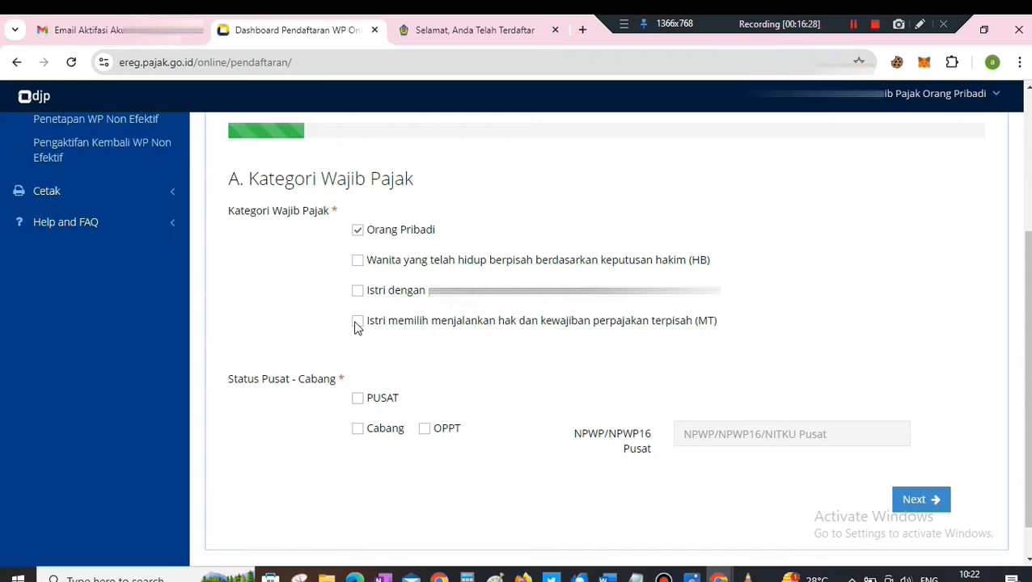
scroll(357, 327, down, 1)
click(358, 356)
click(914, 458)
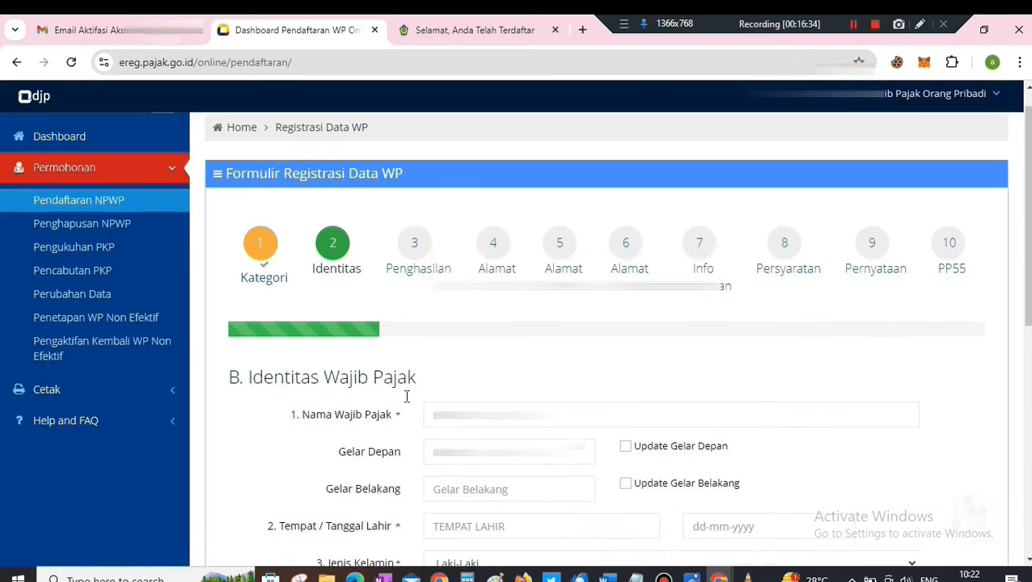
Fill in the place and date of birth and set the marital status to Kawin
scroll(420, 392, down, 2)
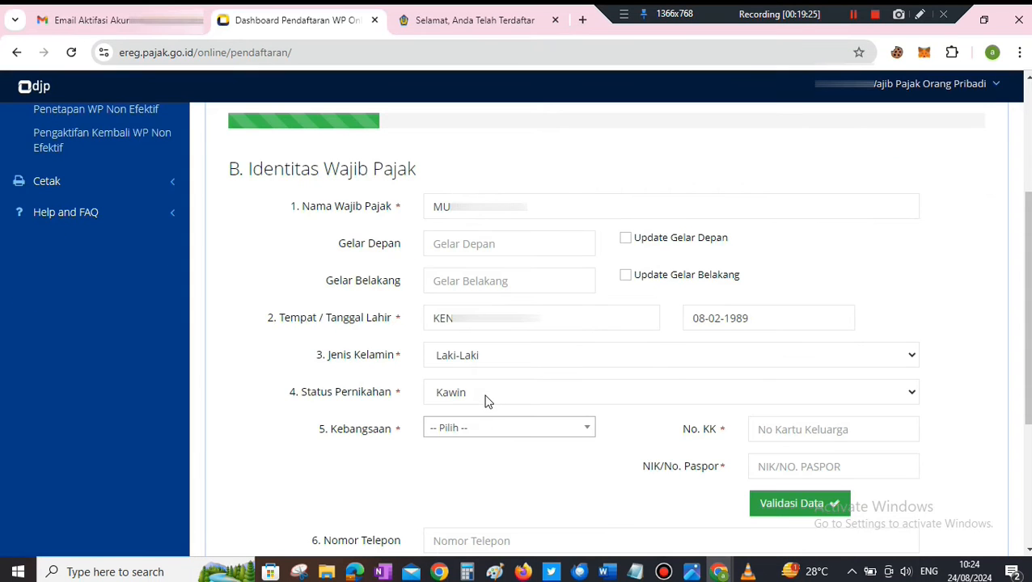
click(486, 397)
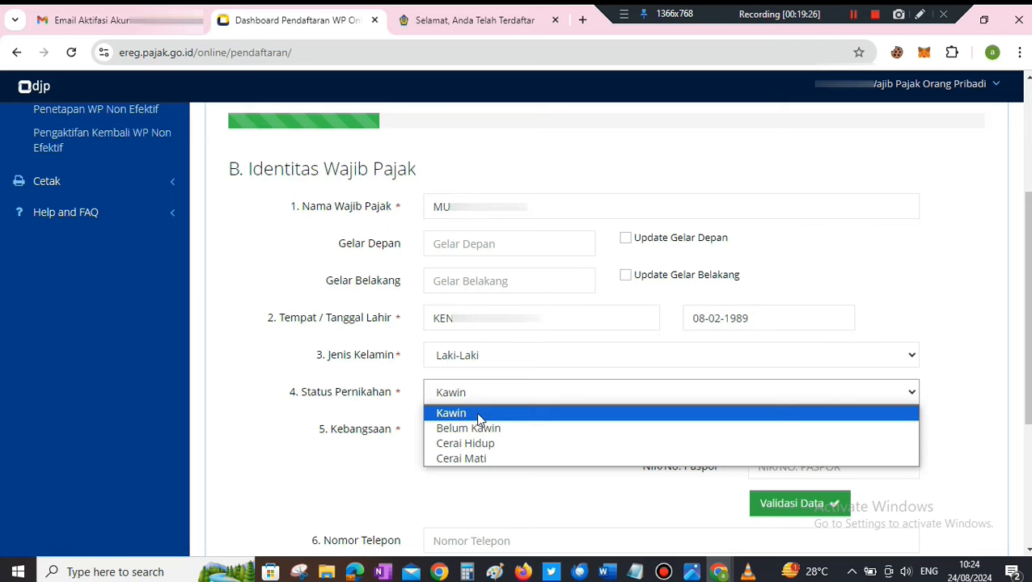
click(478, 415)
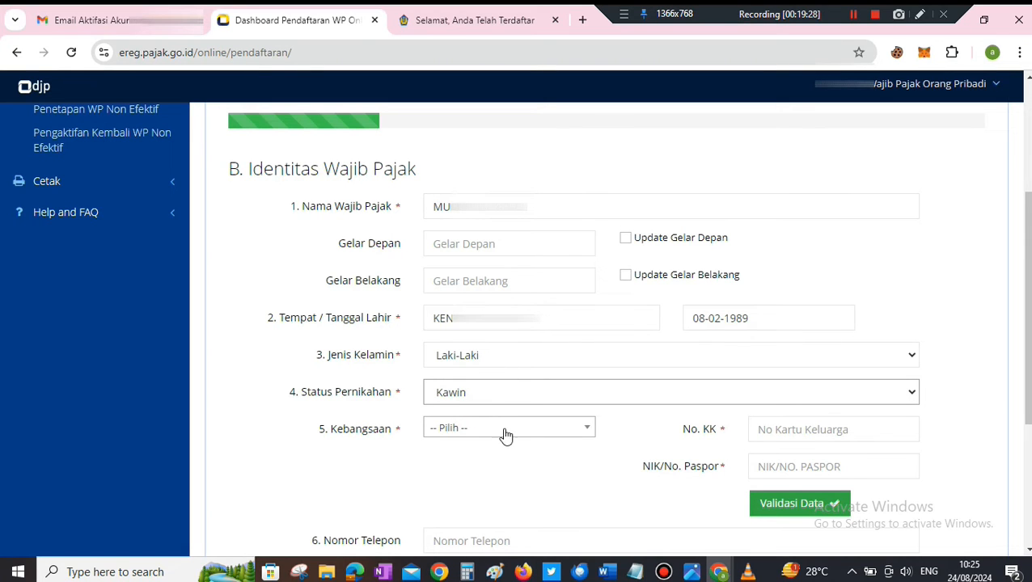
Set the nationality to INDONESIA
click(505, 434)
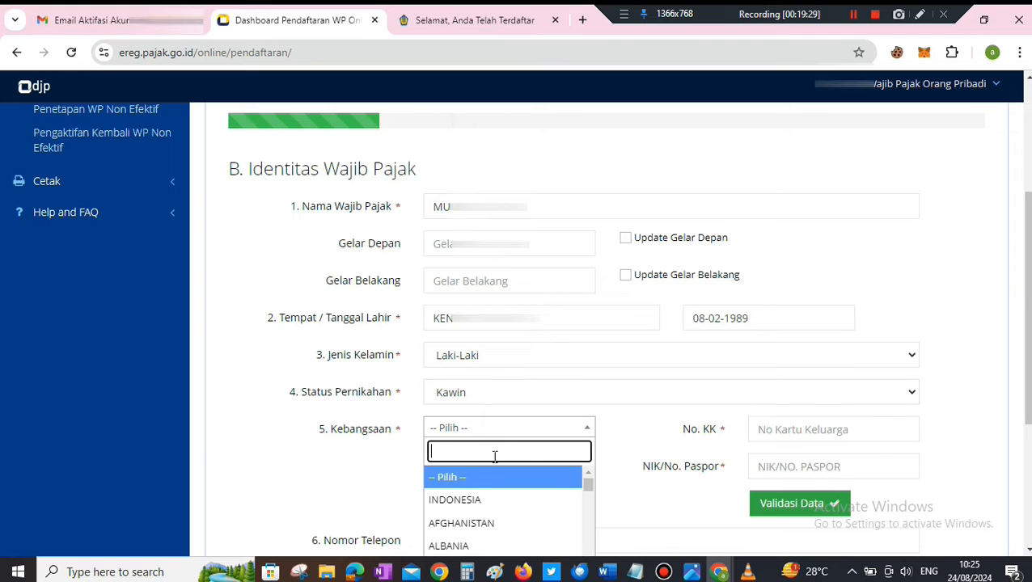
scroll(495, 459, down, 1)
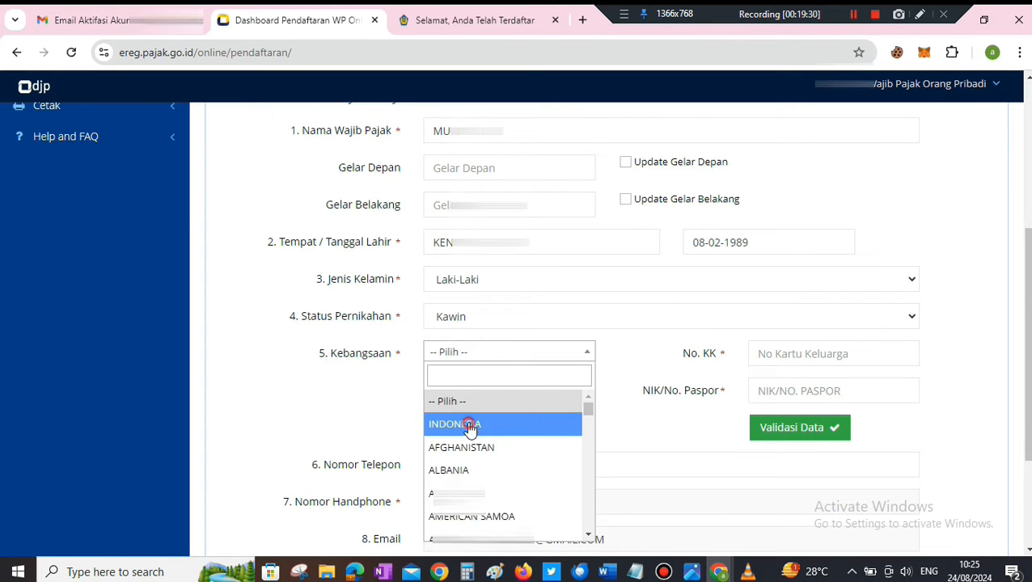
click(471, 424)
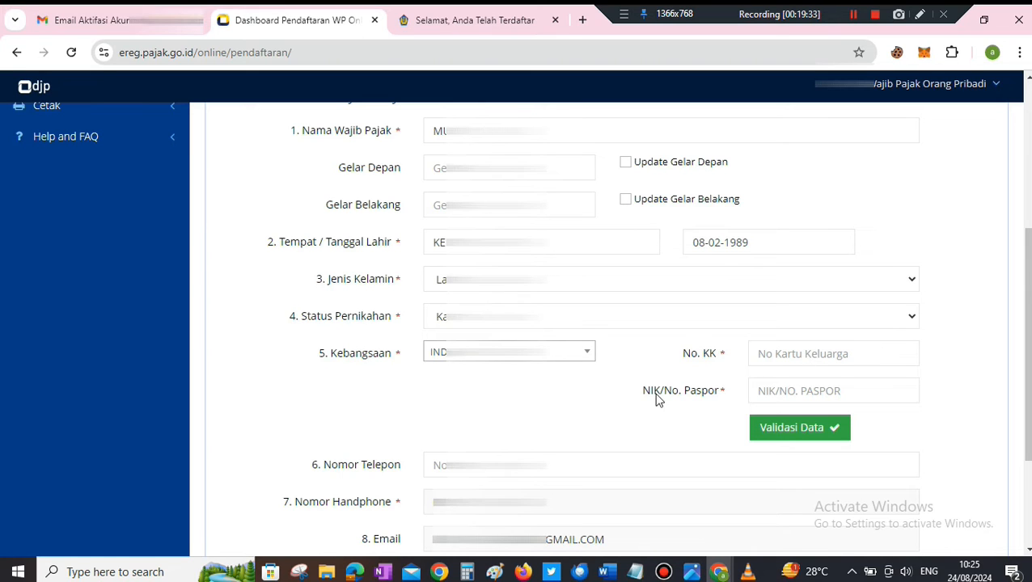
Enter the family card number and the NIK, then validate the identity data
scroll(546, 430, down, 1)
scroll(550, 426, up, 1)
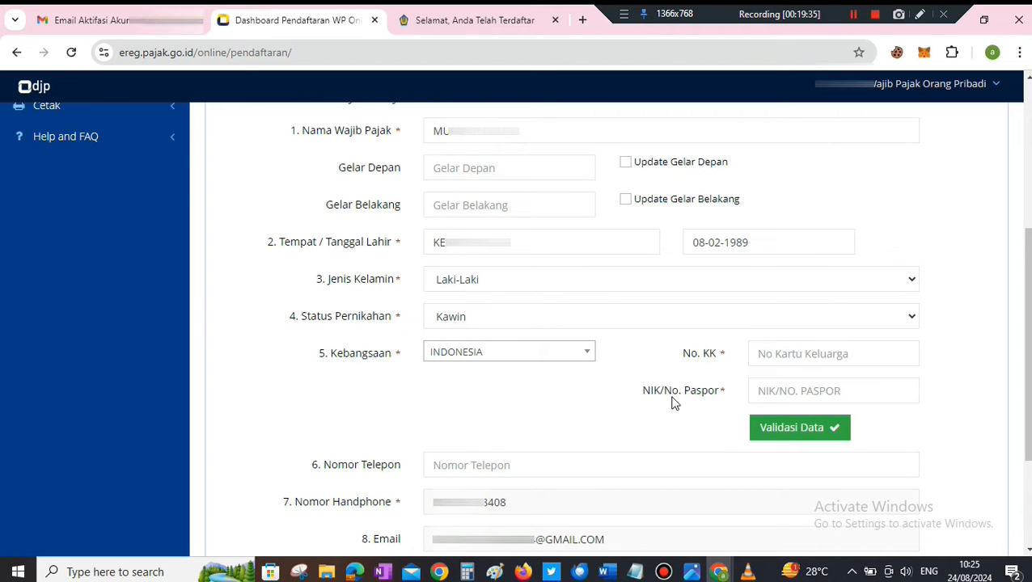
scroll(529, 423, down, 1)
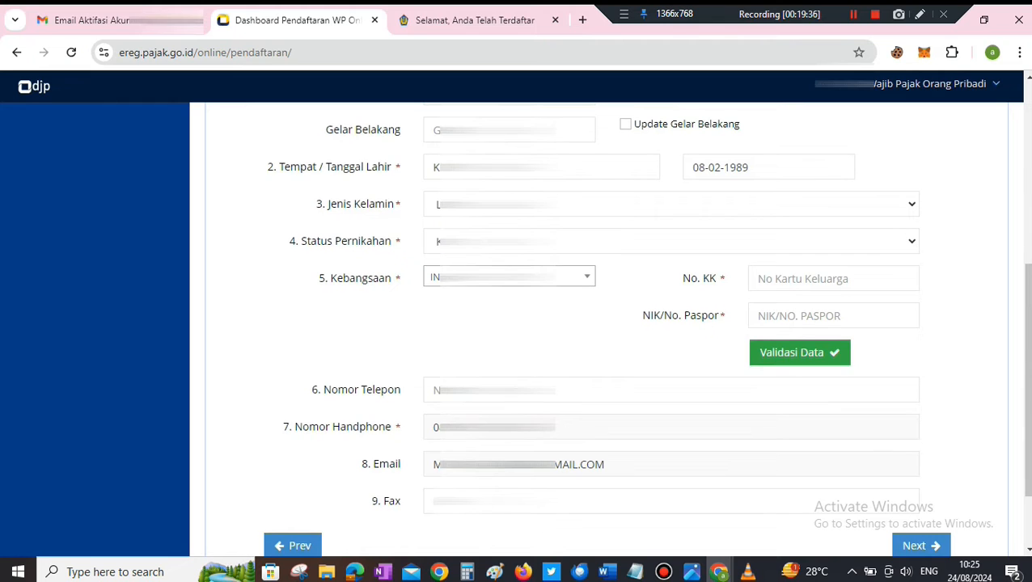
scroll(734, 385, up, 1)
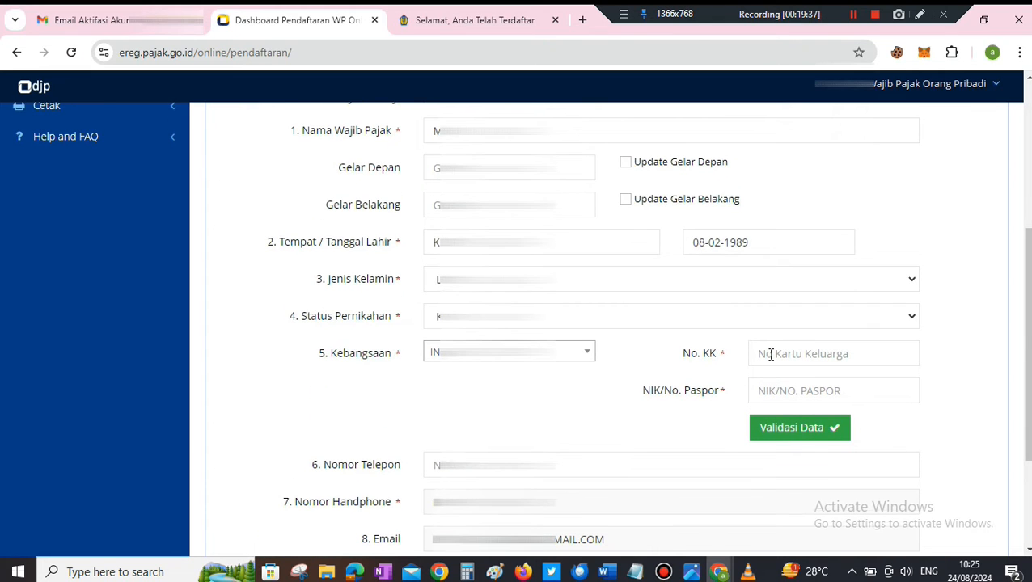
click(779, 354)
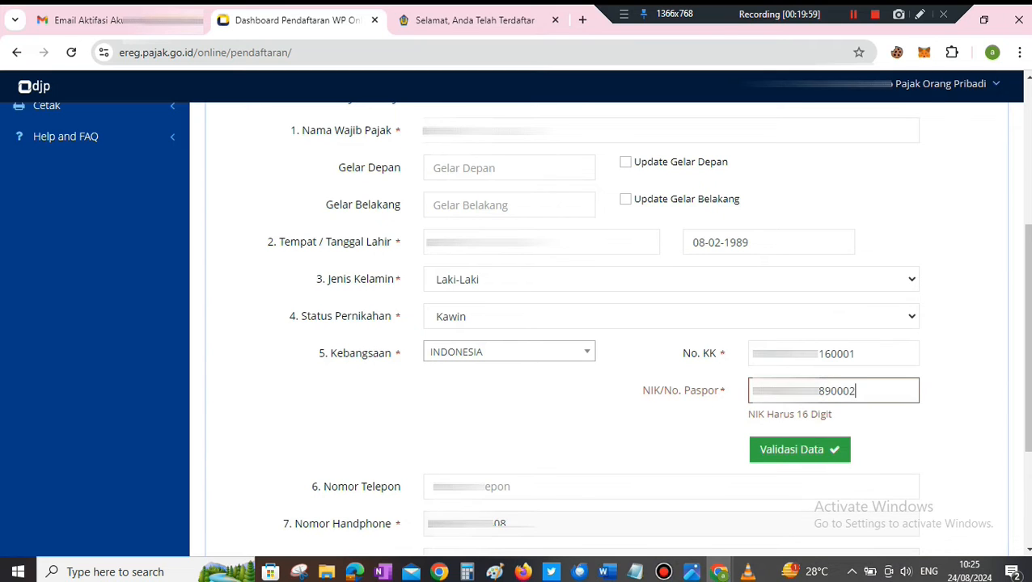
click(602, 431)
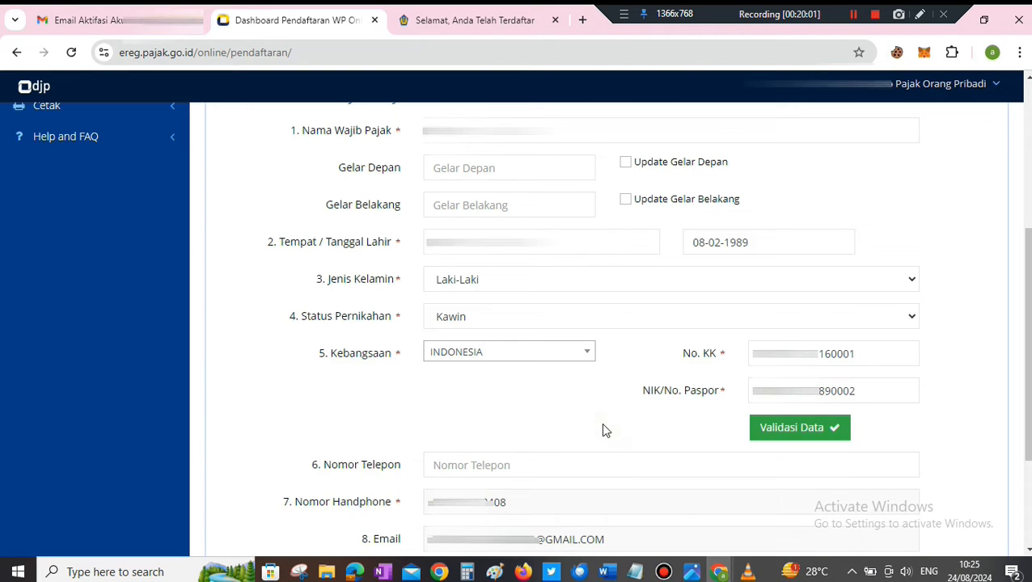
click(812, 436)
Copy the mobile phone number into the Nomor Telepon field
scroll(812, 437, down, 3)
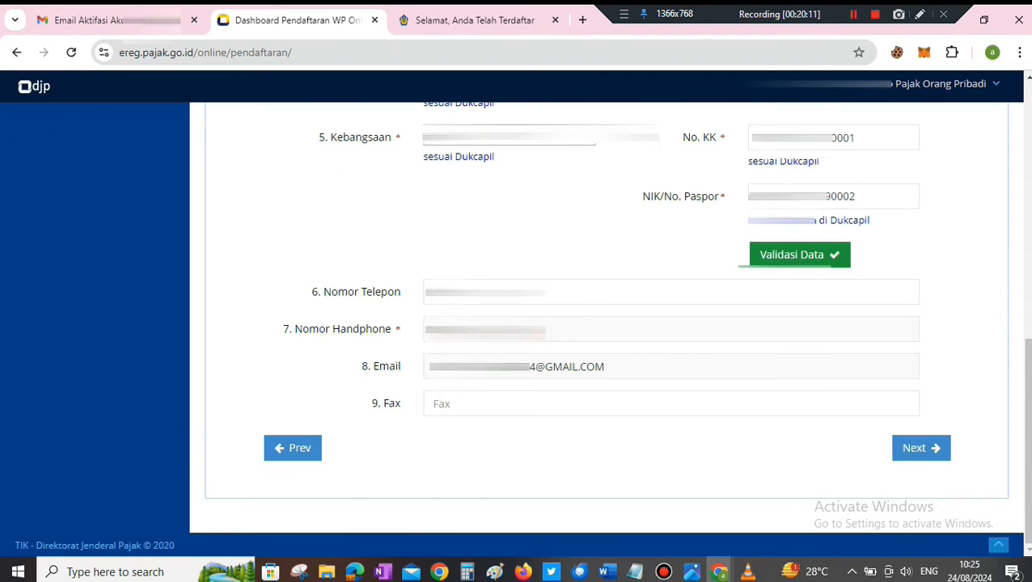
scroll(511, 334, up, 5)
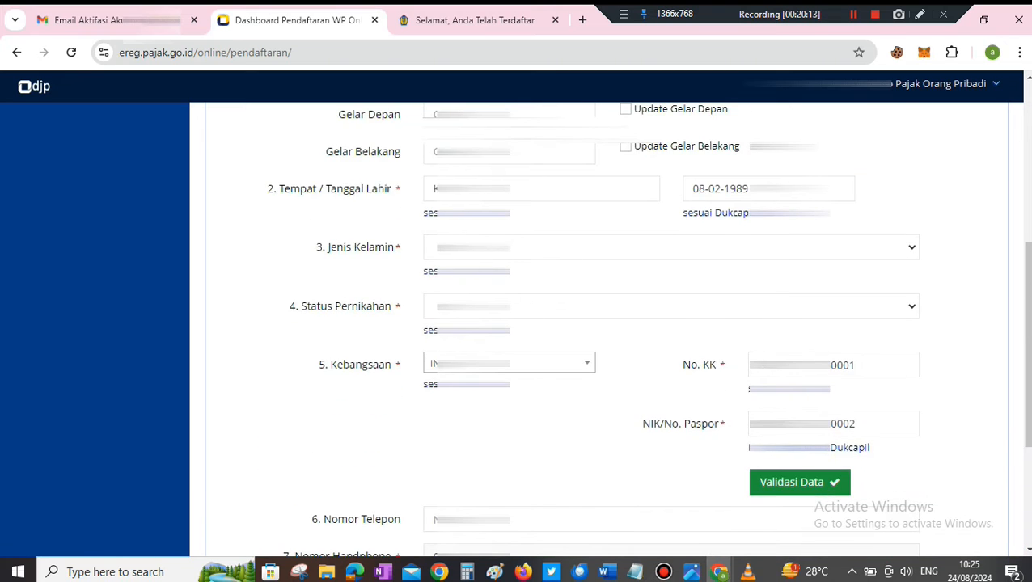
scroll(529, 248, down, 4)
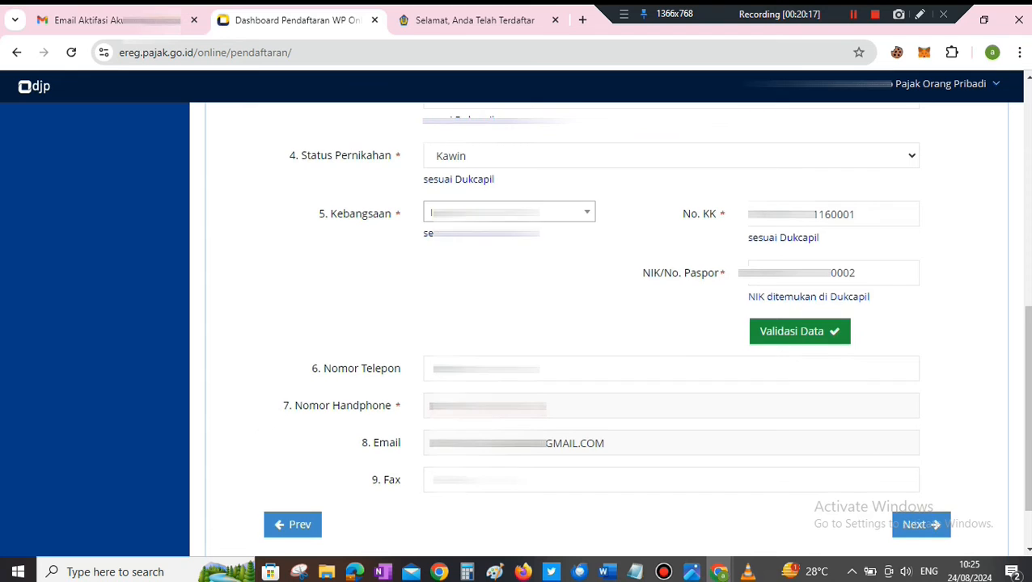
scroll(565, 364, up, 5)
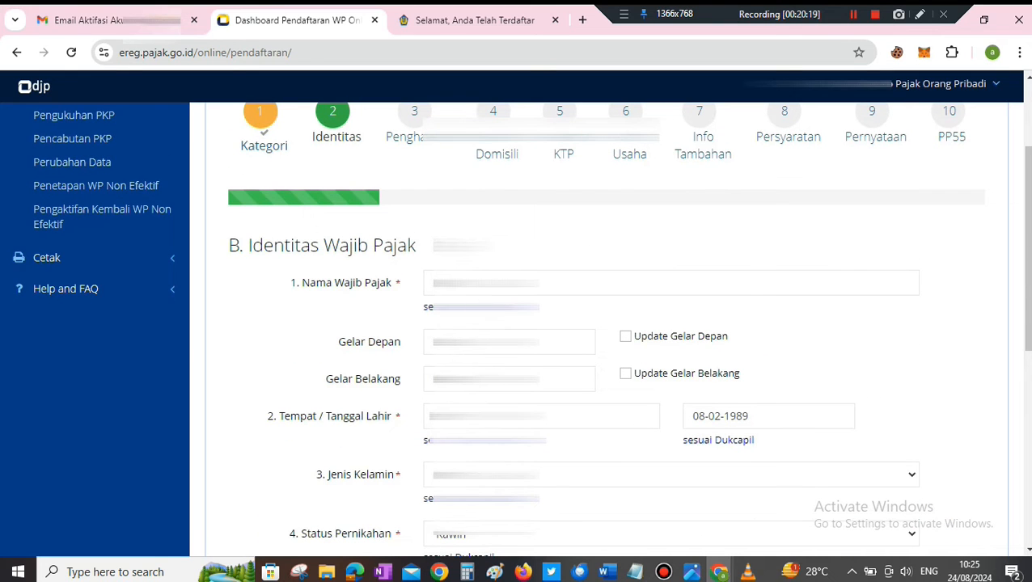
scroll(607, 340, down, 5)
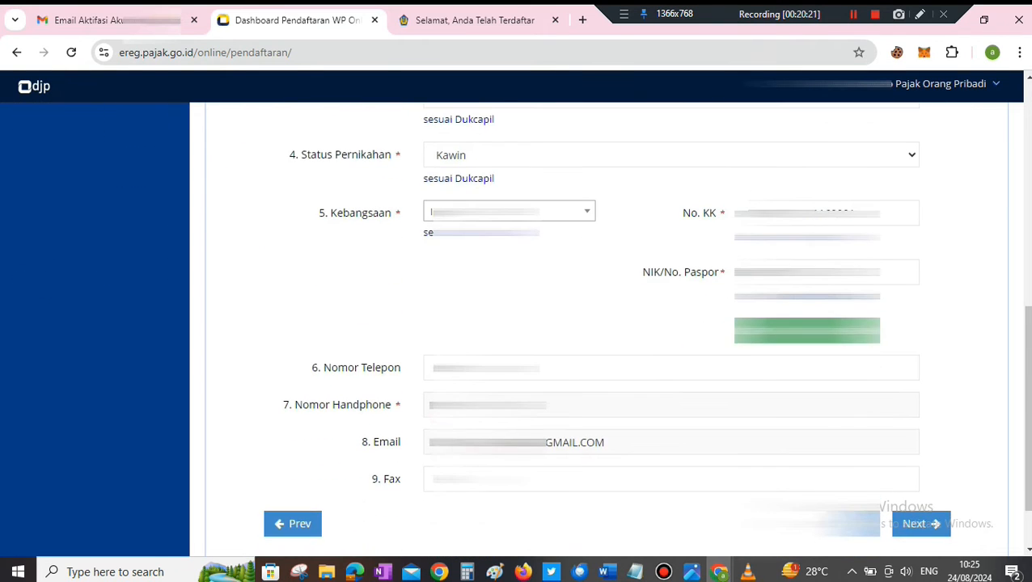
drag(507, 401, 429, 399)
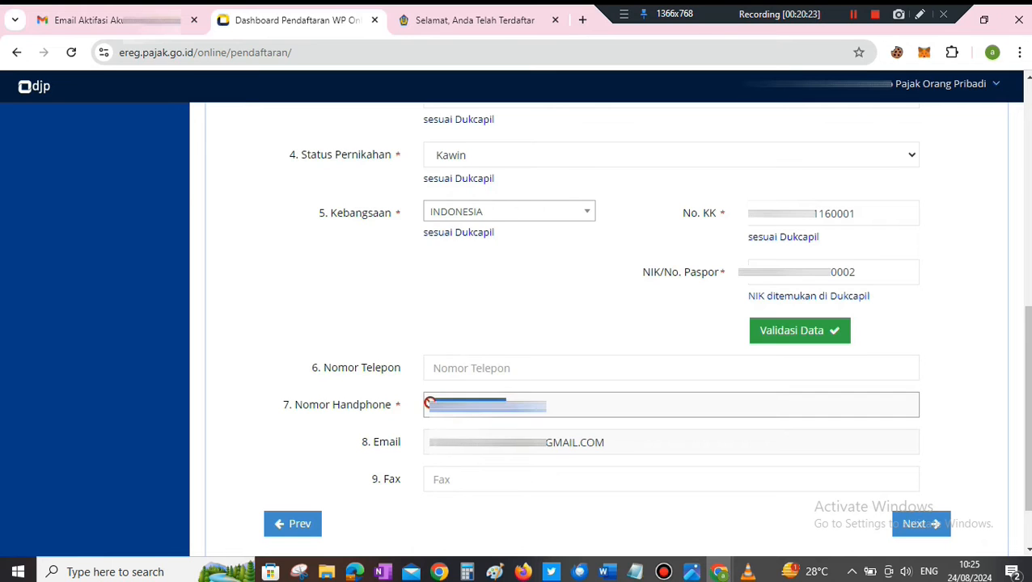
click(630, 372)
key(ctrl+v)
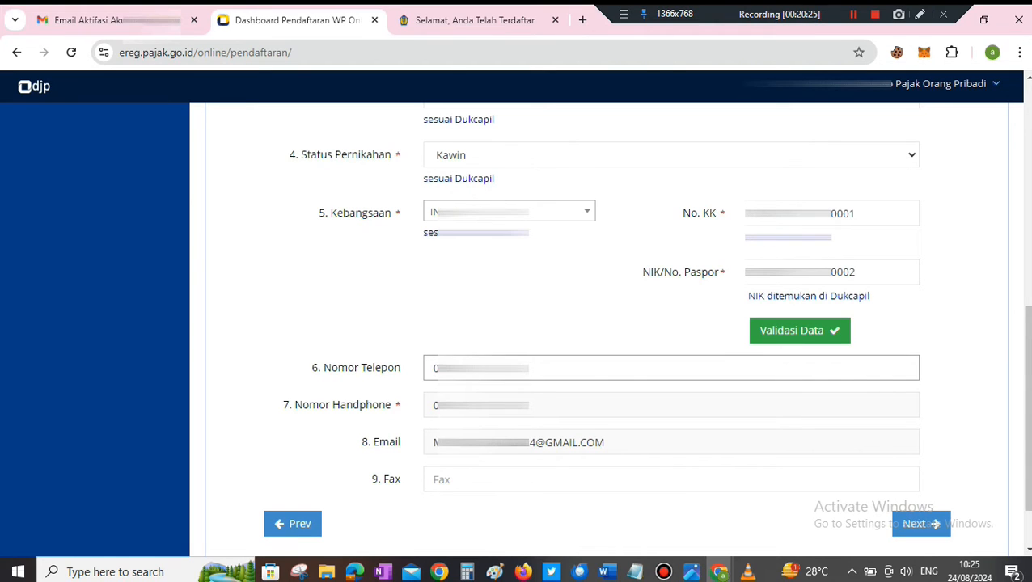
Proceed to the Sumber Penghasilan page of the registration form
click(501, 315)
scroll(528, 398, down, 1)
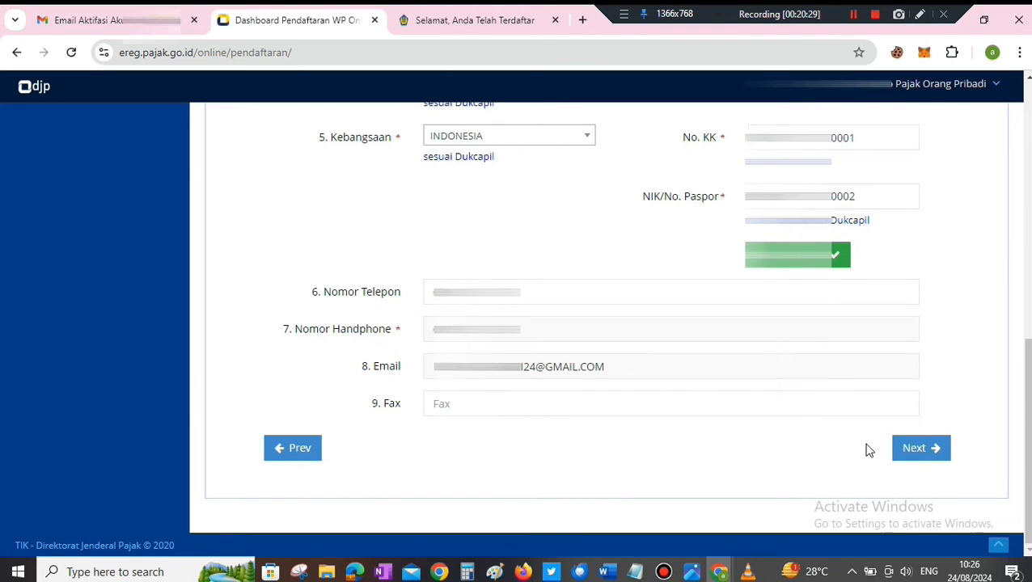
click(914, 450)
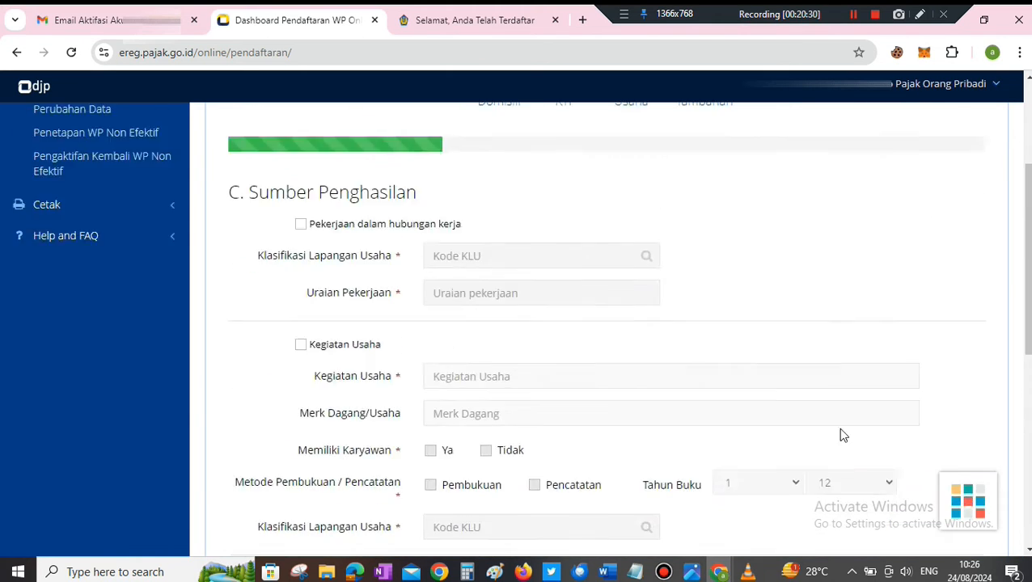
scroll(444, 389, down, 2)
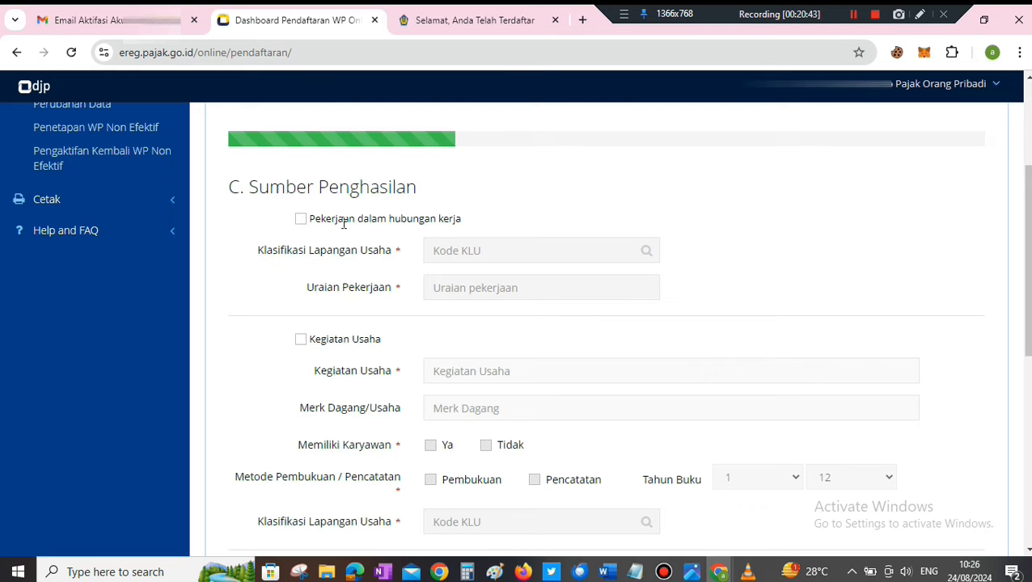
scroll(319, 289, down, 1)
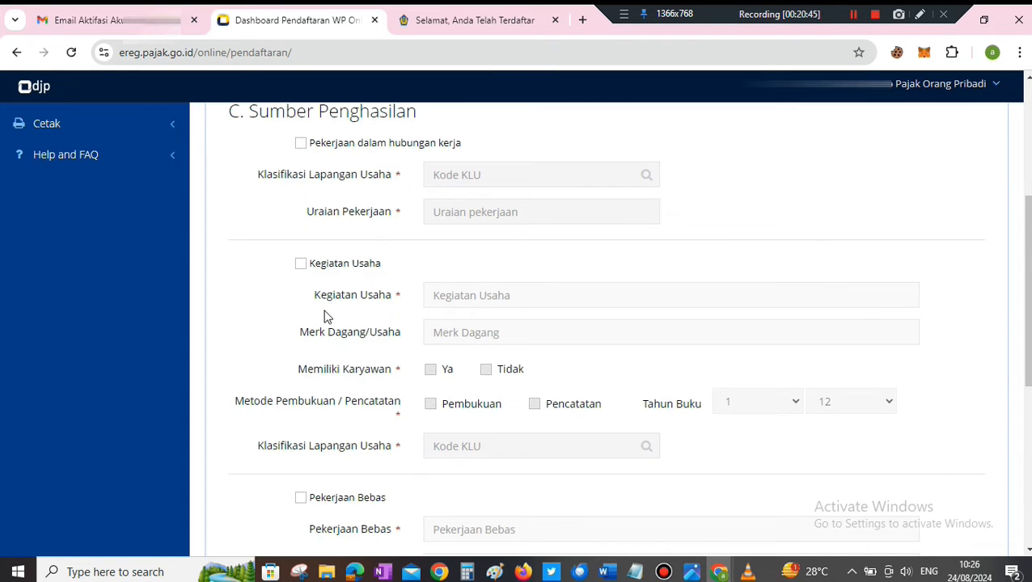
Tick Pekerjaan dalam hubungan kerja, open the KLU lookup and search it for pegawai swasta
scroll(331, 355, down, 2)
scroll(339, 361, down, 2)
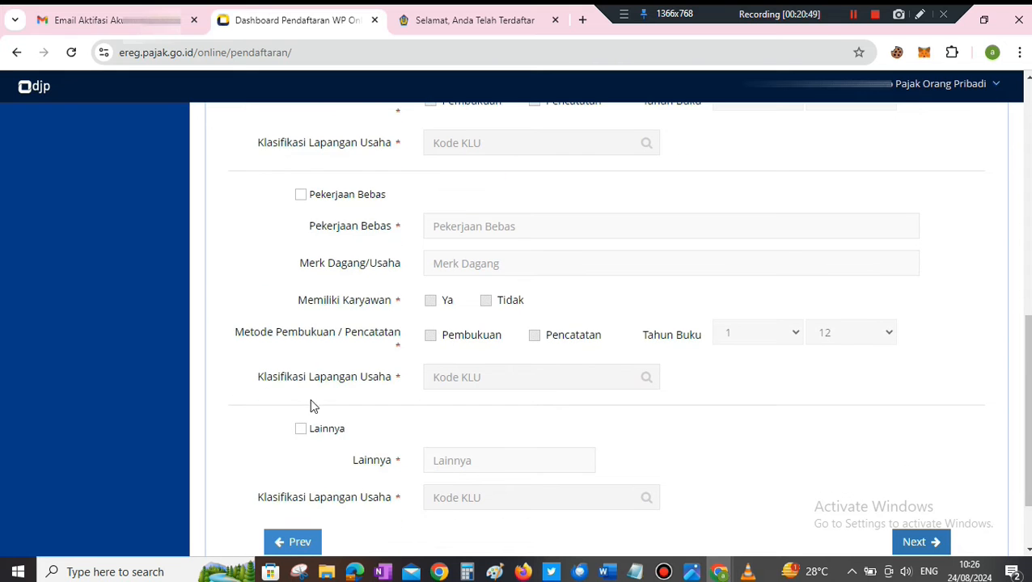
scroll(311, 402, up, 4)
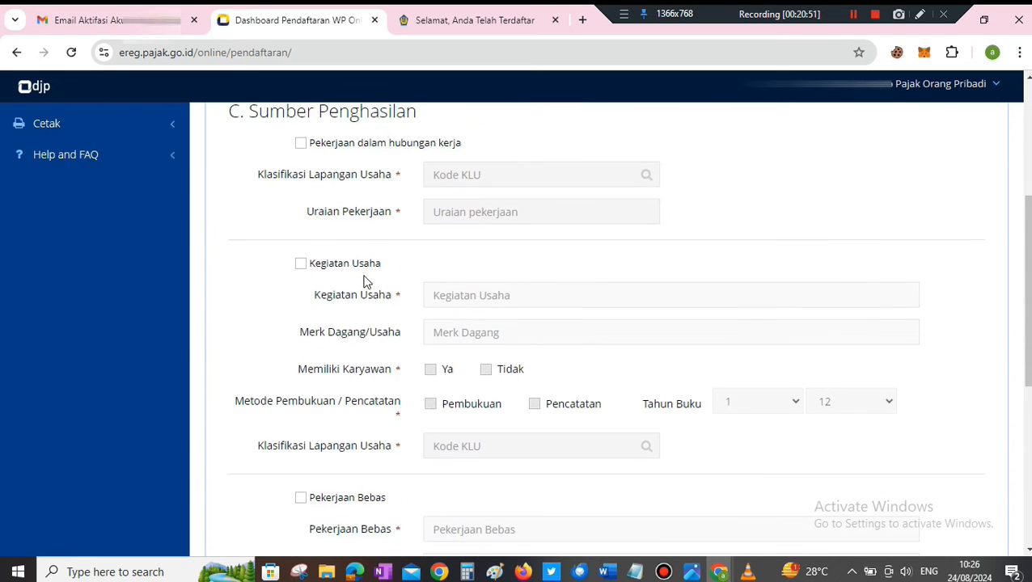
scroll(364, 281, up, 2)
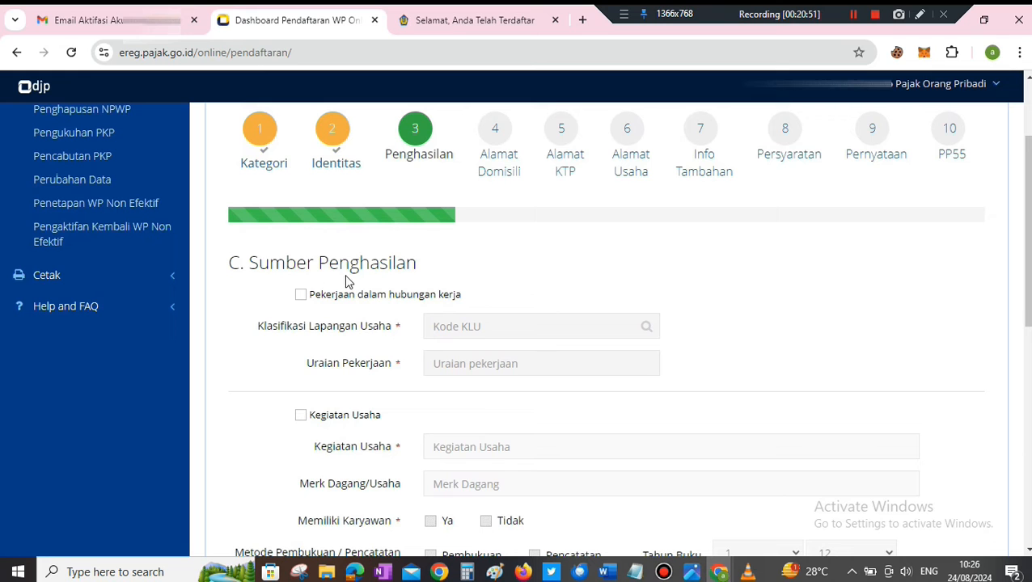
click(300, 296)
click(462, 328)
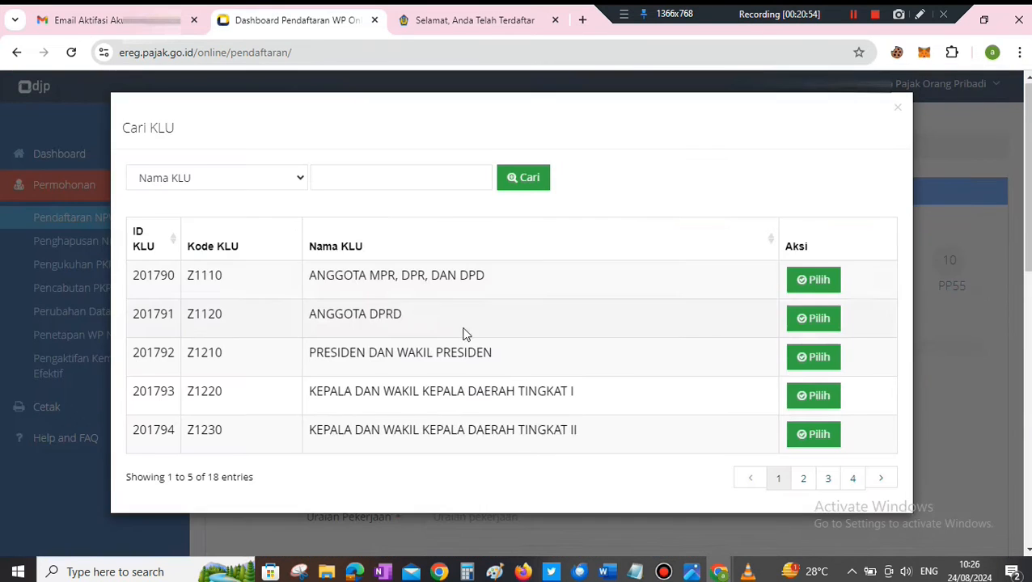
click(370, 179)
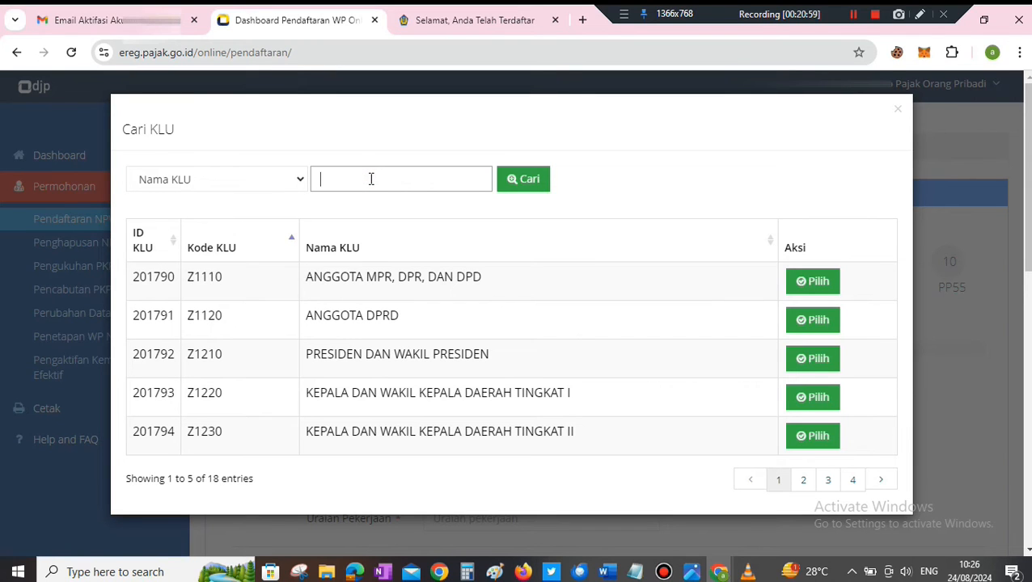
text(pegawai swasta)
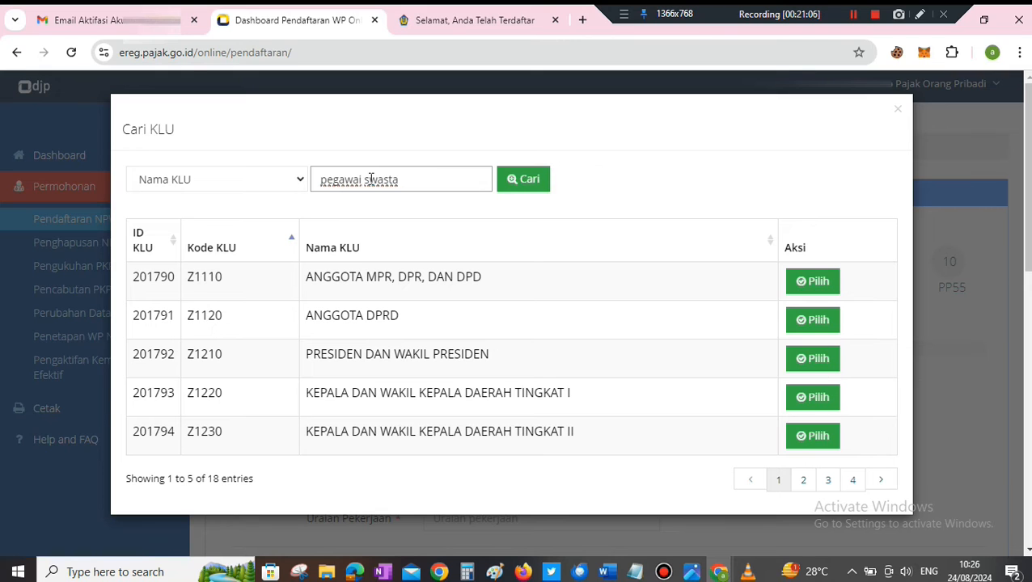
click(521, 187)
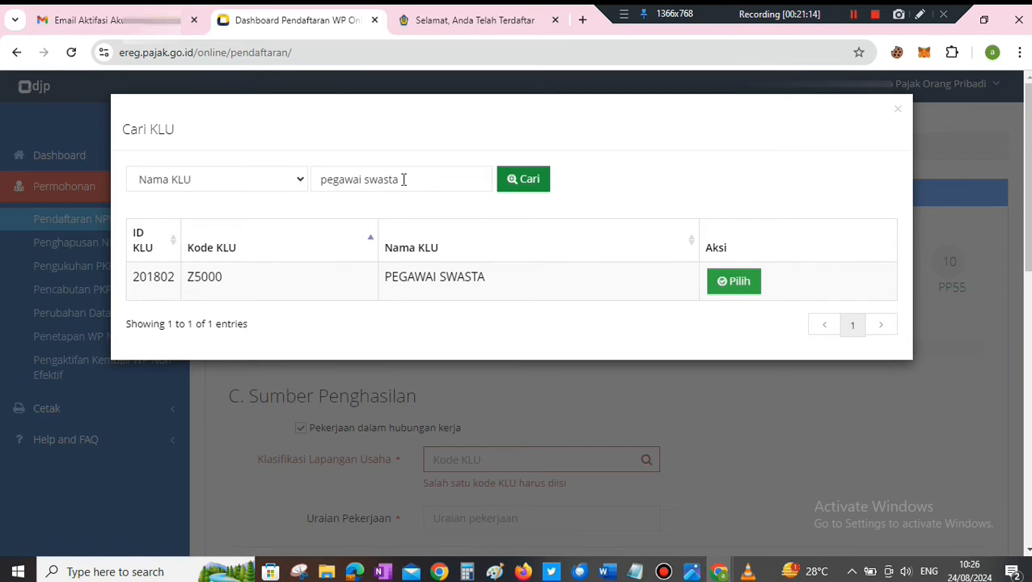
Search the KLU list for pegawai negeri
drag(403, 180, 233, 171)
text(pns)
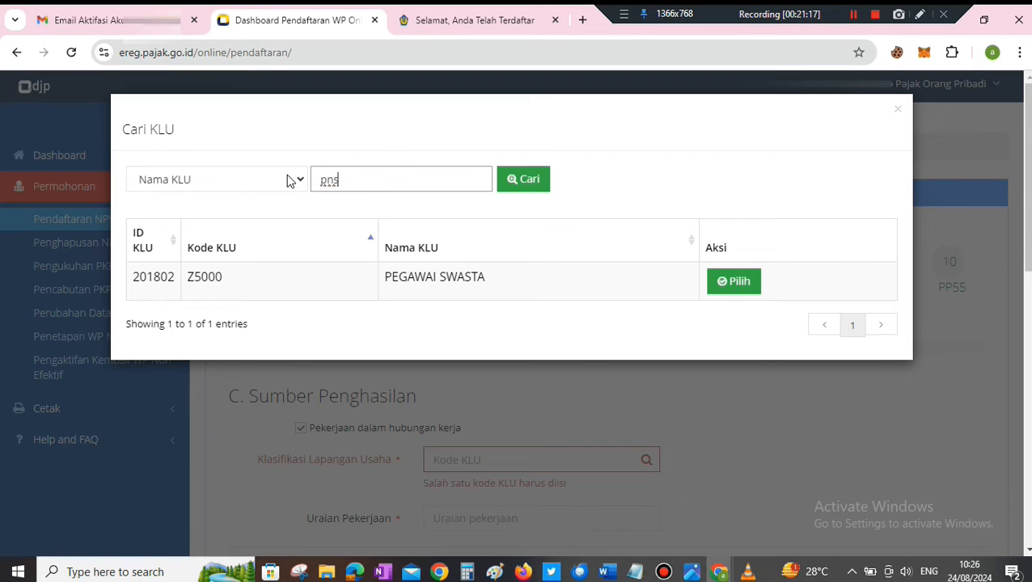
key(BackSpace)
key(BackSpace)
text(egawai nege)
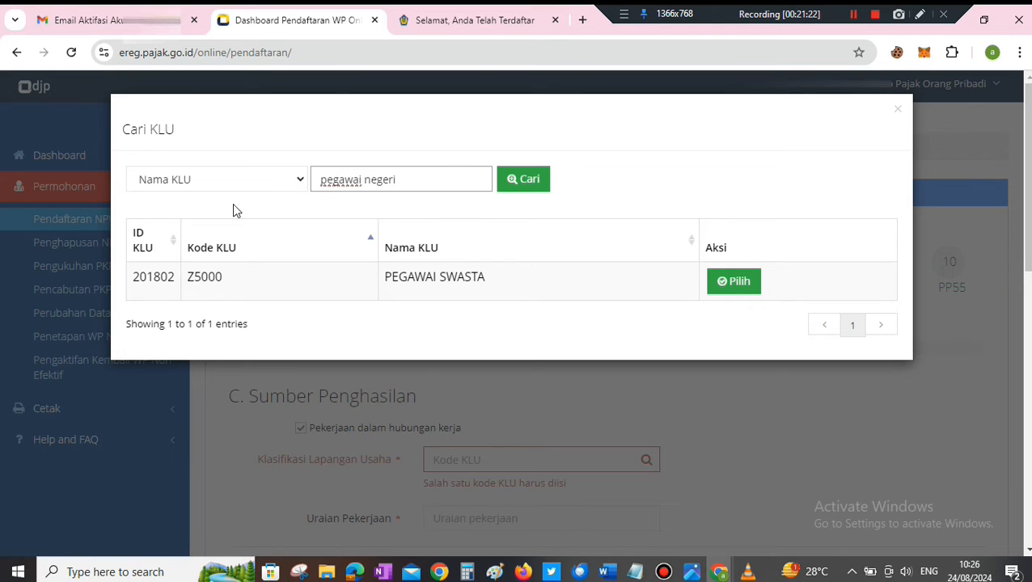
text(ri)
click(542, 184)
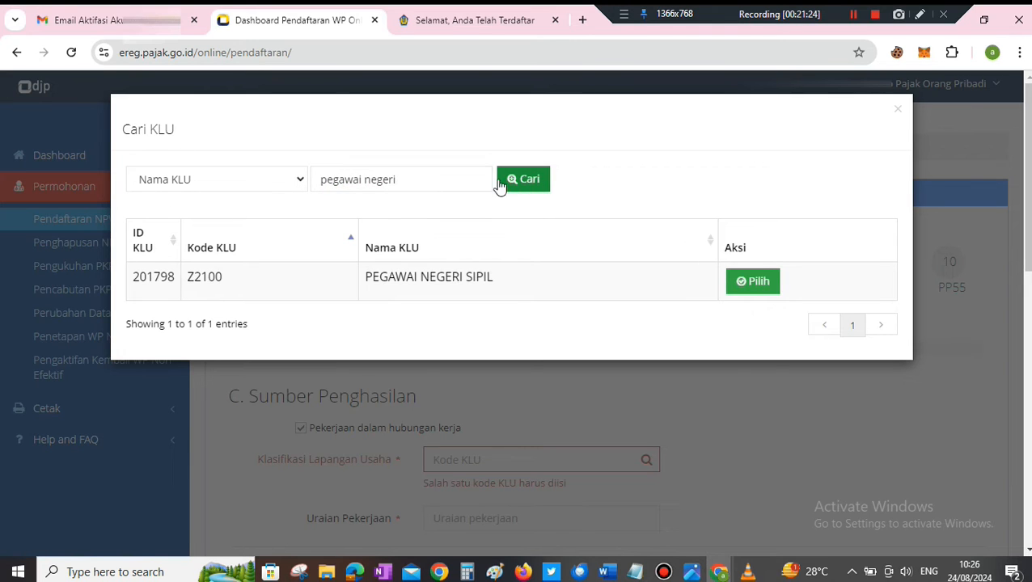
Search the KLU list for polri and then for bumn
drag(426, 178, 108, 183)
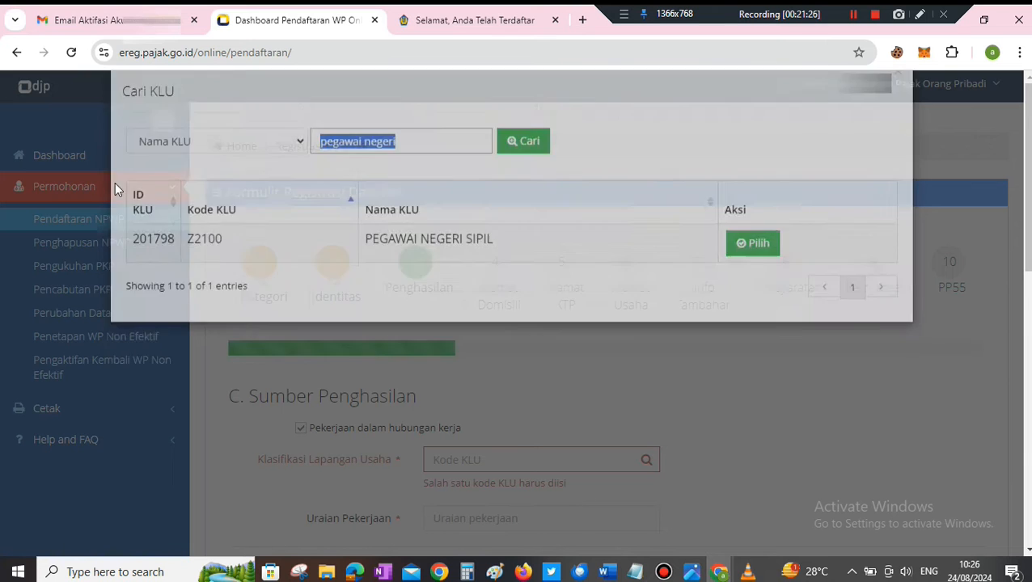
click(454, 462)
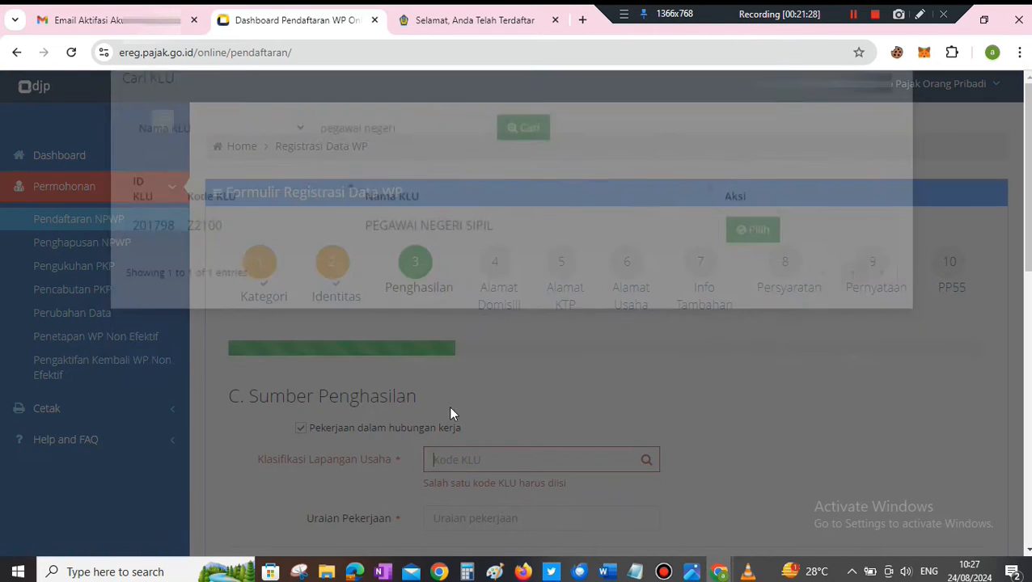
drag(410, 178, 282, 178)
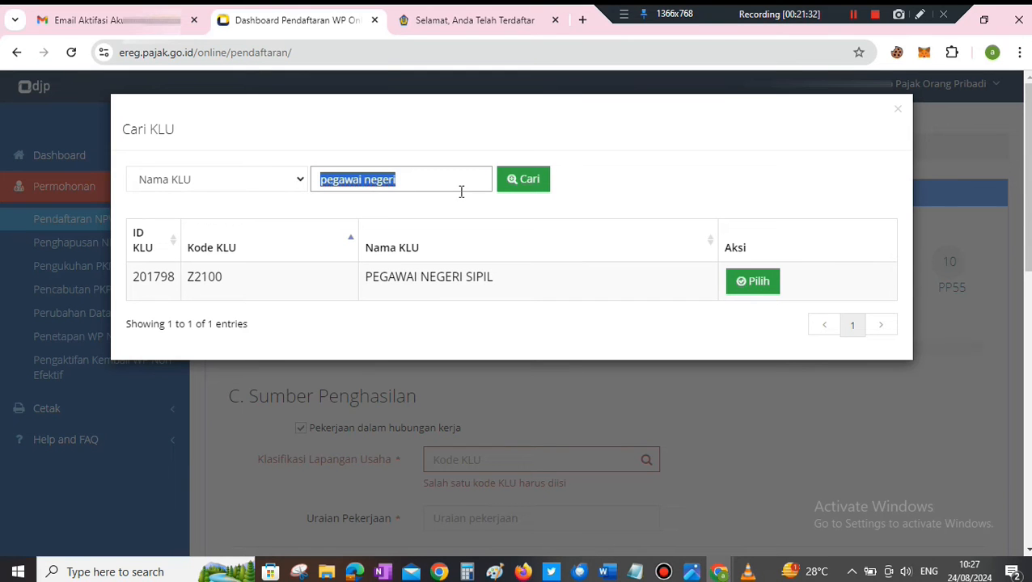
text(polri)
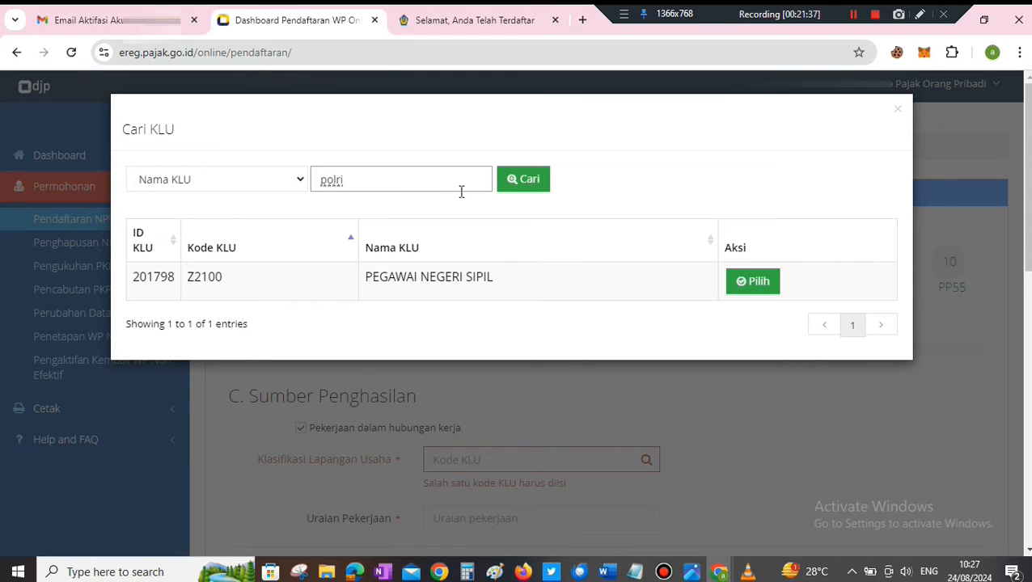
click(523, 179)
text(bumn)
click(513, 185)
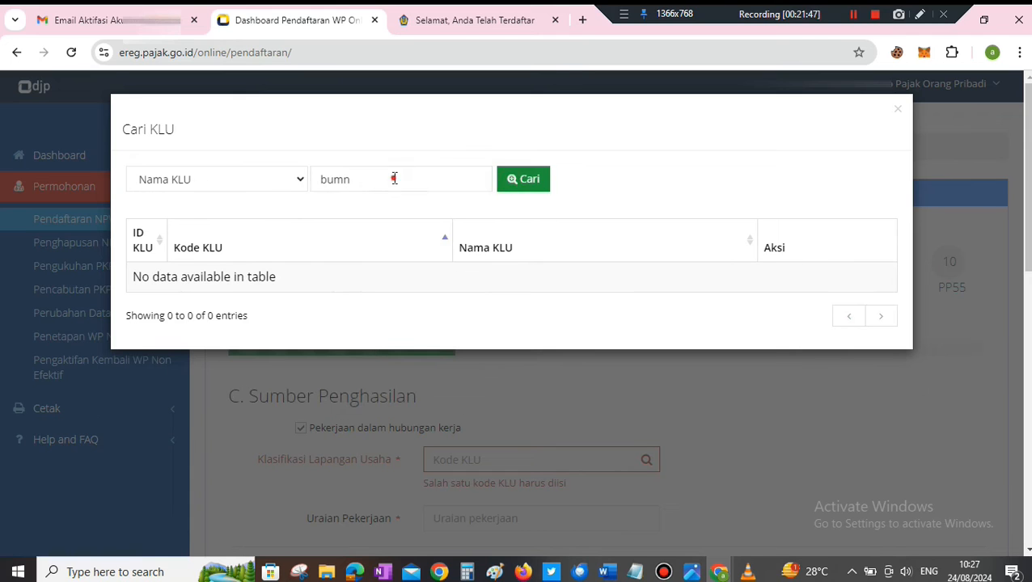
Search the KLU list for milik negara
drag(393, 178, 277, 185)
text(badan)
key(BackSpace)
key(BackSpace)
key(BackSpace)
key(BackSpace)
key(BackSpace)
text(milik negara)
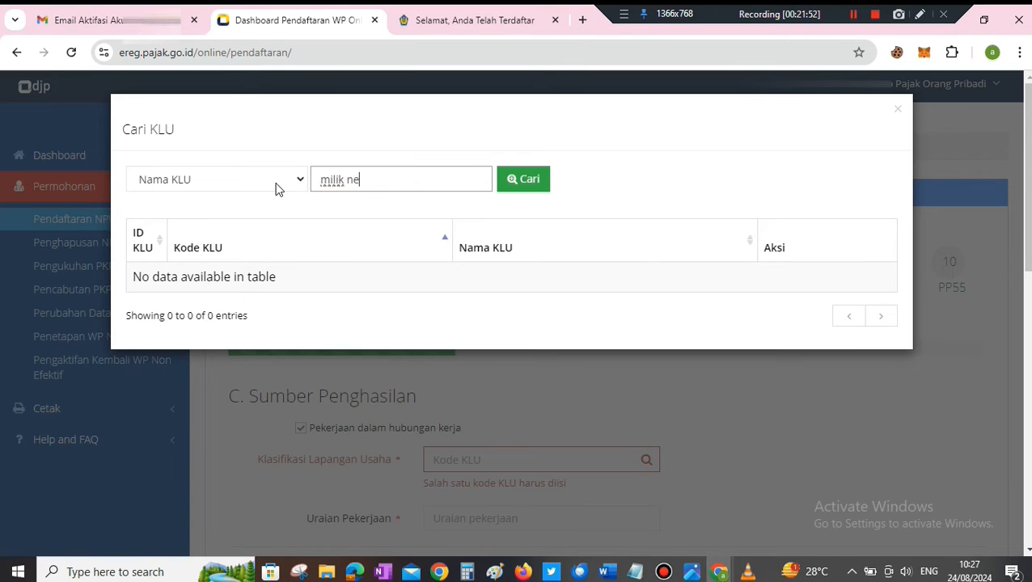
click(507, 190)
Search the KLU list for belum bekerja
drag(417, 180, 174, 152)
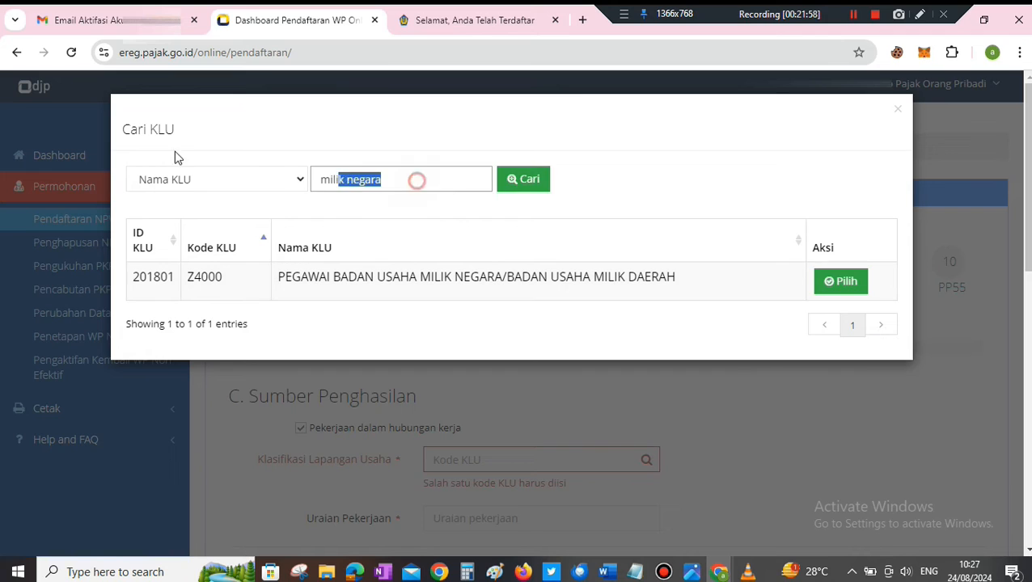
text(tidak)
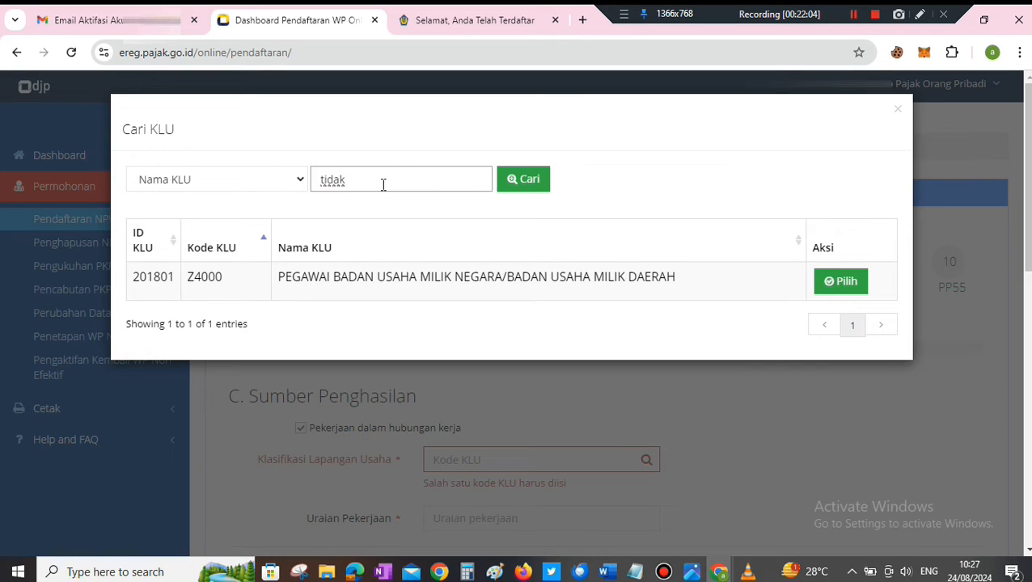
key(BackSpace)
key(BackSpace)
key(BackSpace)
key(BackSpace)
key(BackSpace)
text(belum bekerja)
click(524, 184)
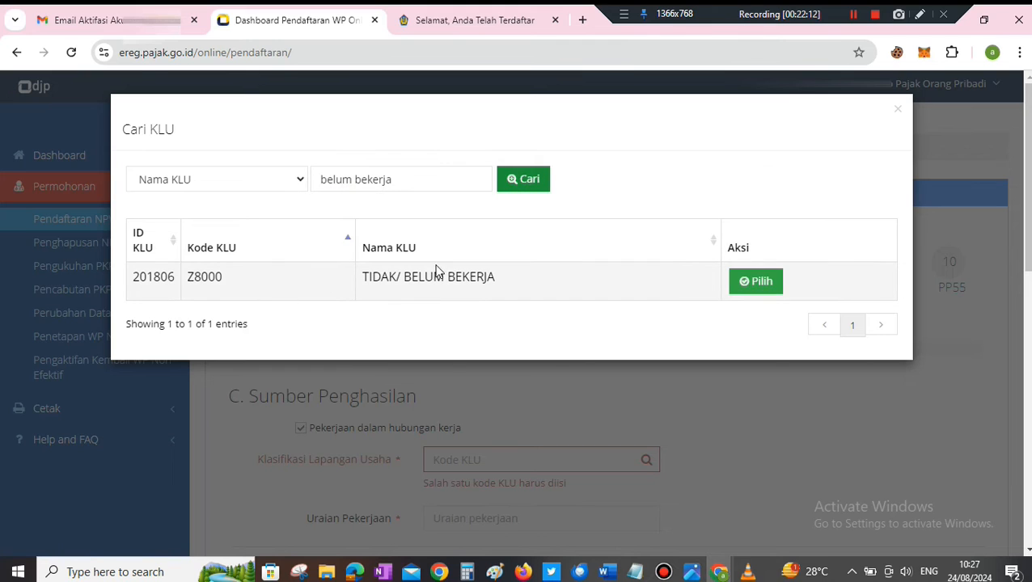
Search the KLU list for pegawai swasta again and select PEGAWAI SWASTA (Z5000)
triple_click(426, 182)
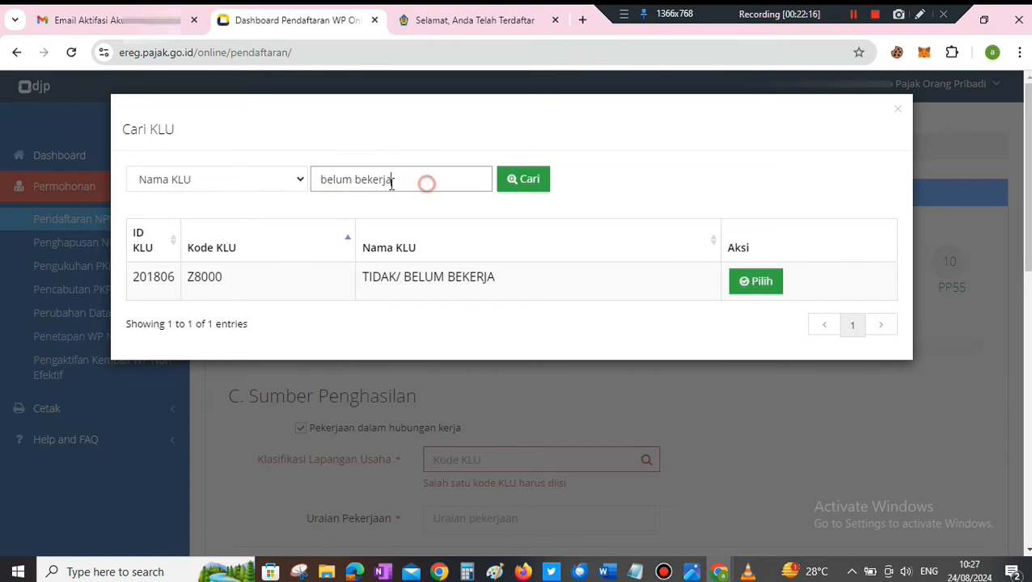
text(pegawai swasta)
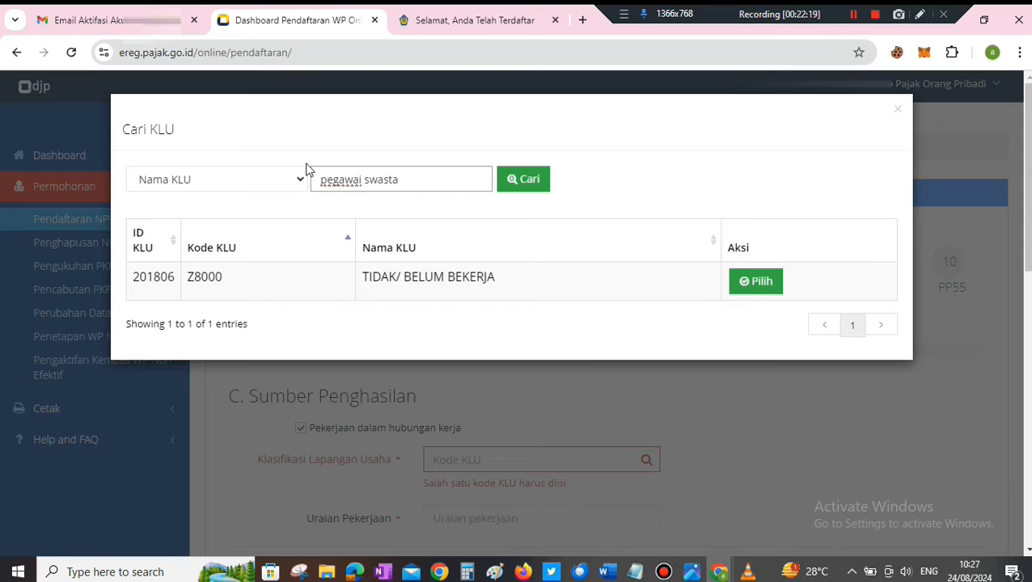
click(515, 188)
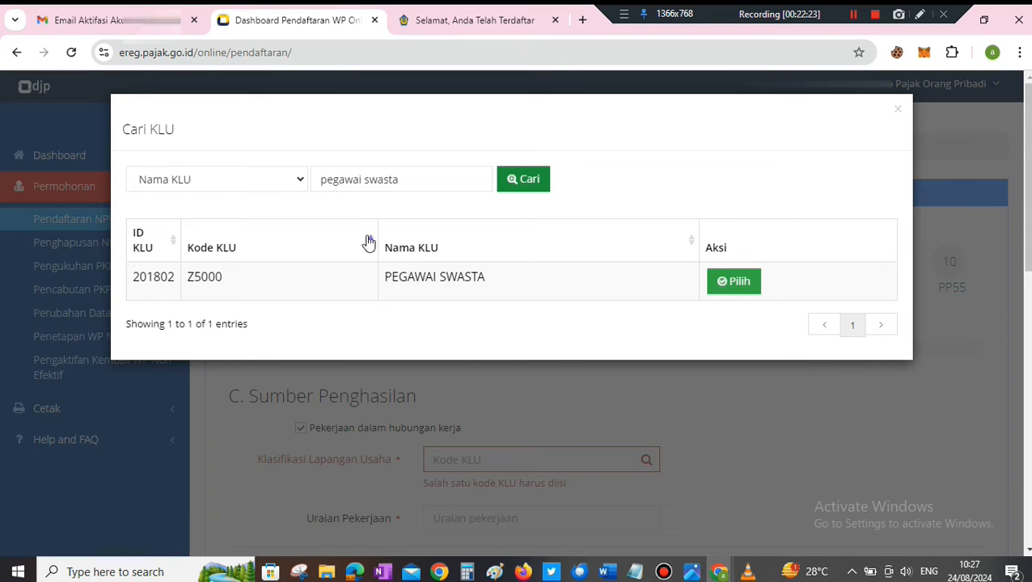
click(728, 283)
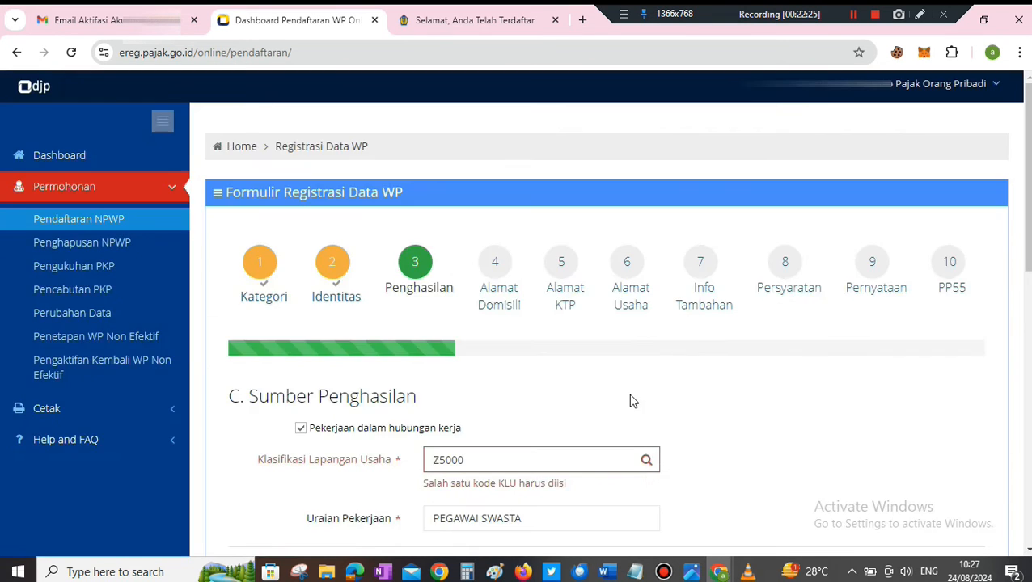
Proceed to the Alamat Domisili page of the registration form
scroll(630, 401, down, 3)
scroll(599, 299, down, 1)
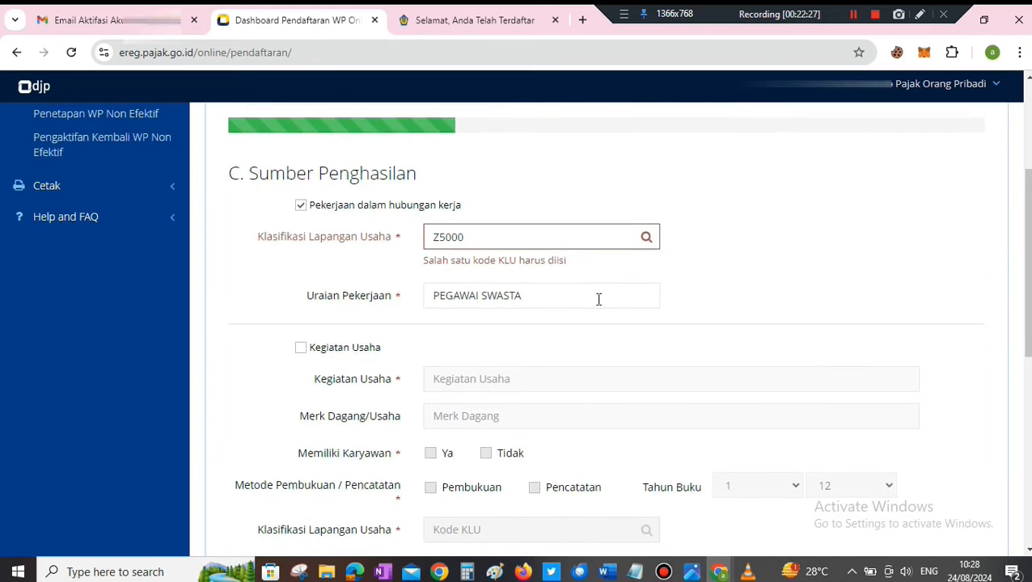
scroll(555, 314, down, 1)
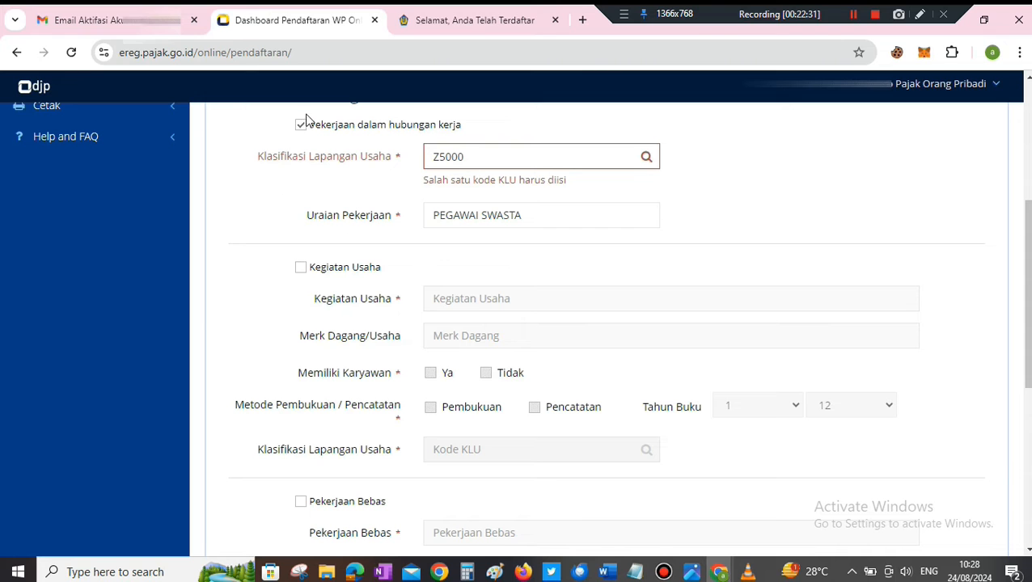
scroll(325, 315, down, 3)
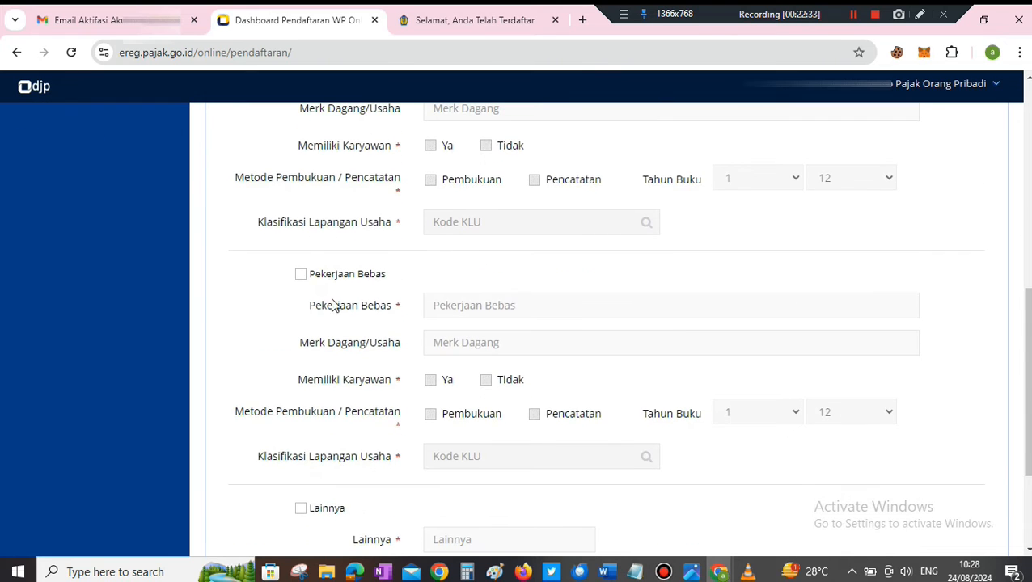
scroll(330, 306, down, 2)
scroll(329, 378, up, 10)
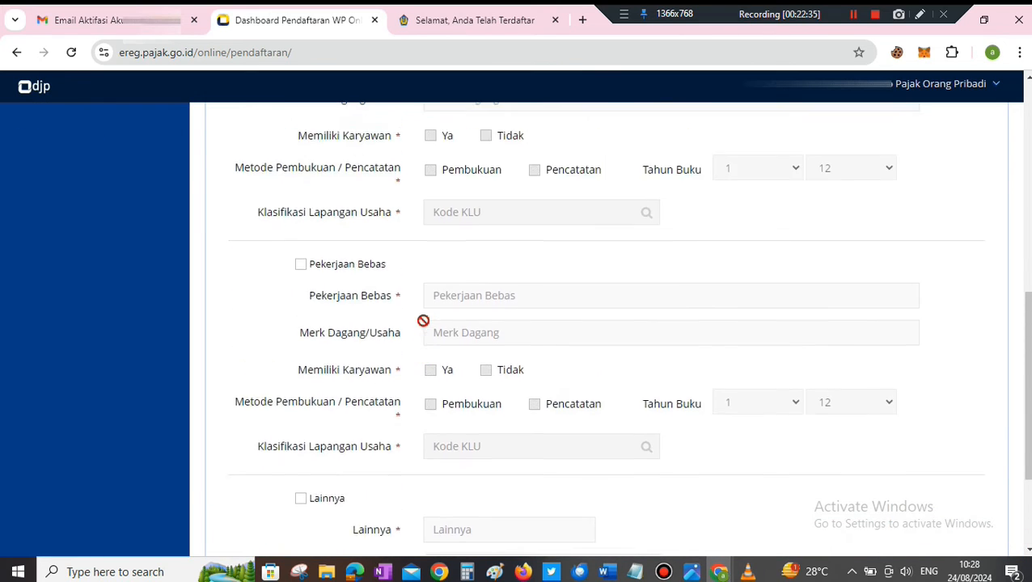
scroll(597, 419, down, 5)
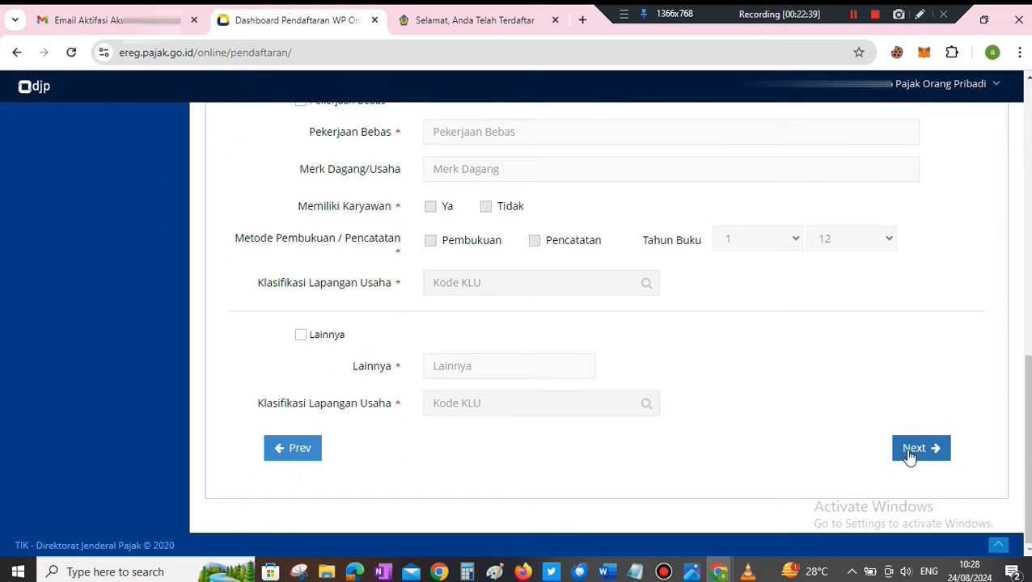
click(910, 452)
Enter the residential street address in the Jalan field
scroll(519, 396, down, 1)
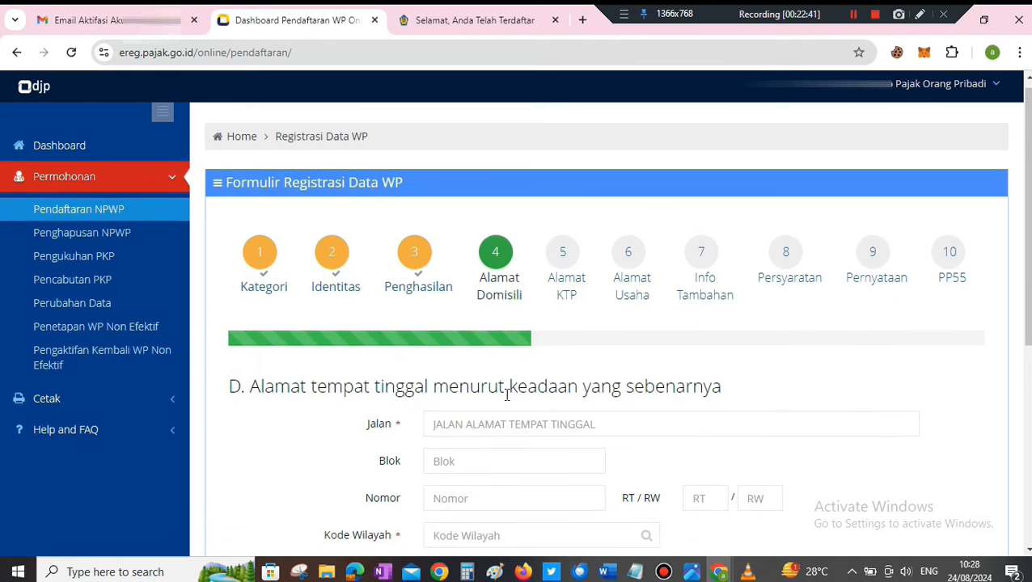
click(457, 358)
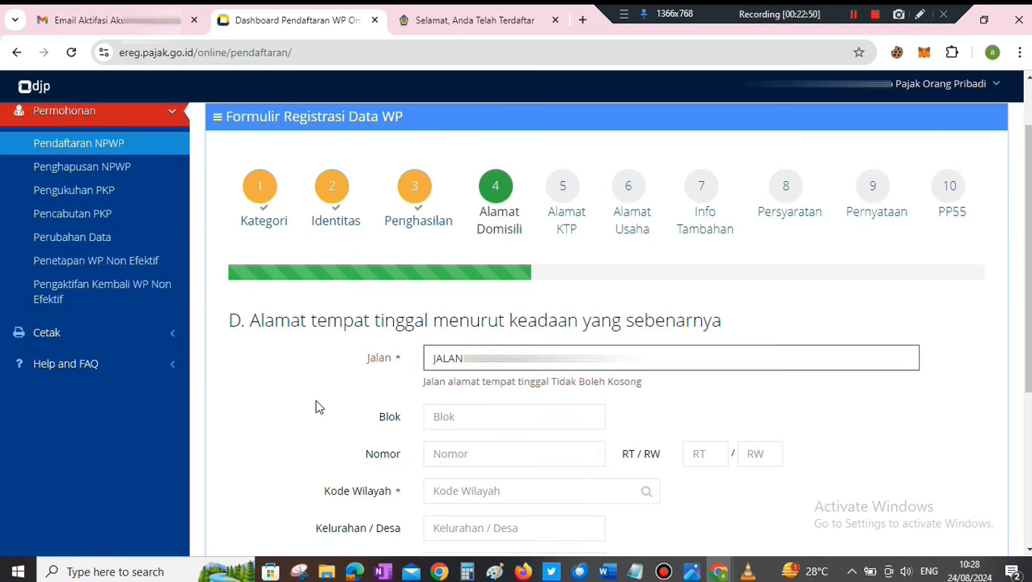
click(317, 407)
scroll(317, 407, down, 3)
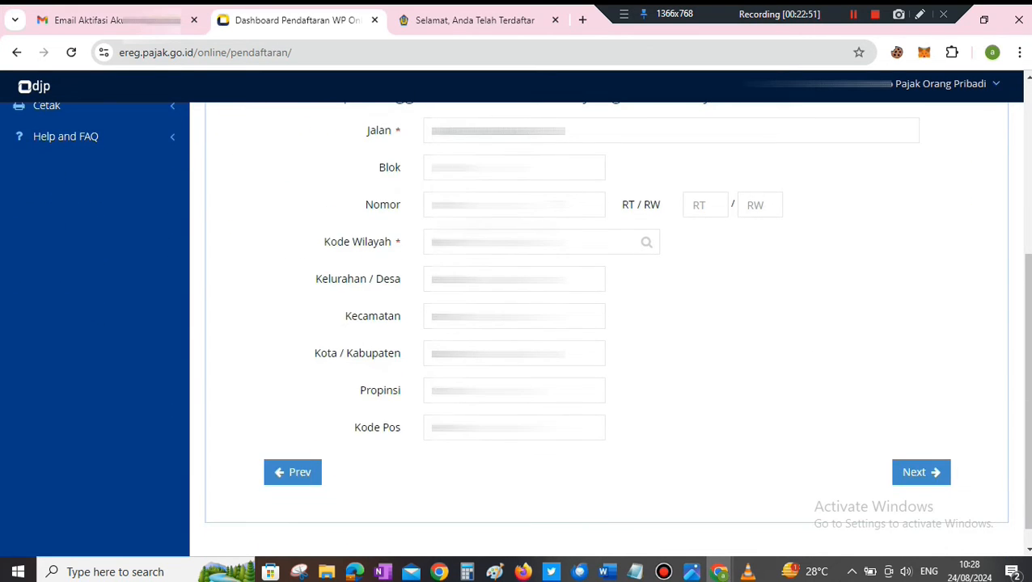
scroll(472, 233, up, 1)
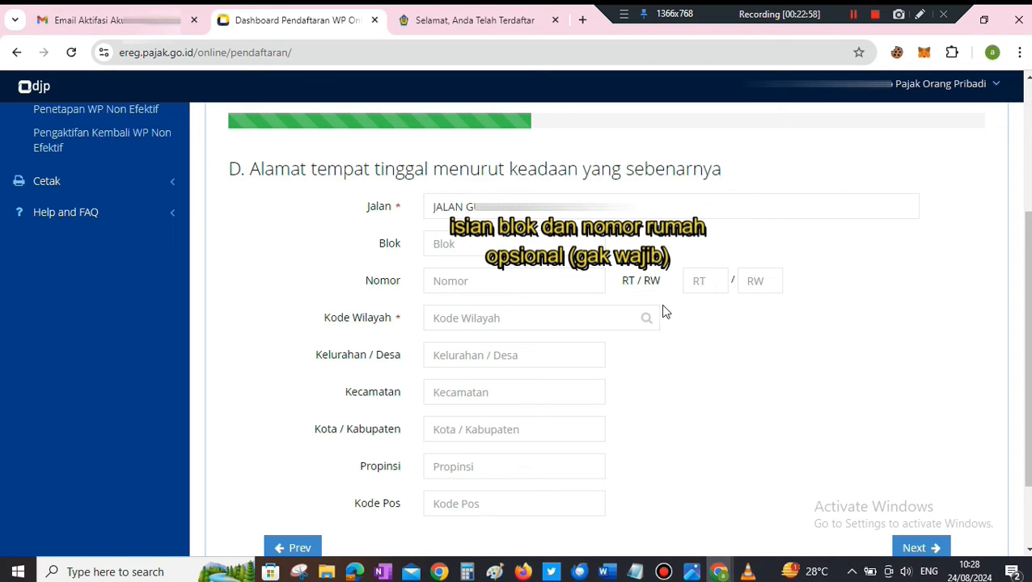
Set the RT to 011 and the RW to 004
click(701, 280)
text(011)
click(748, 280)
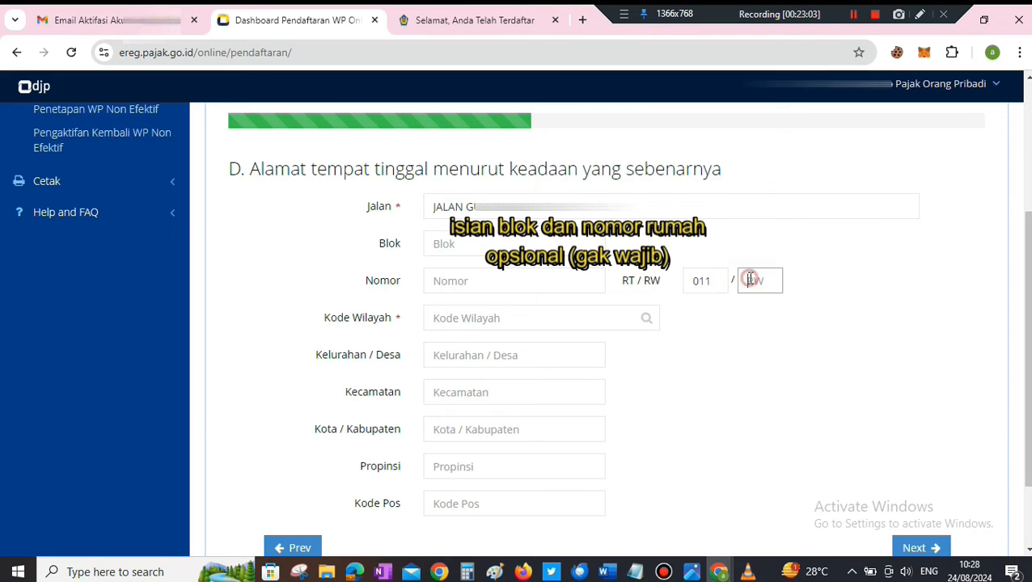
text(004)
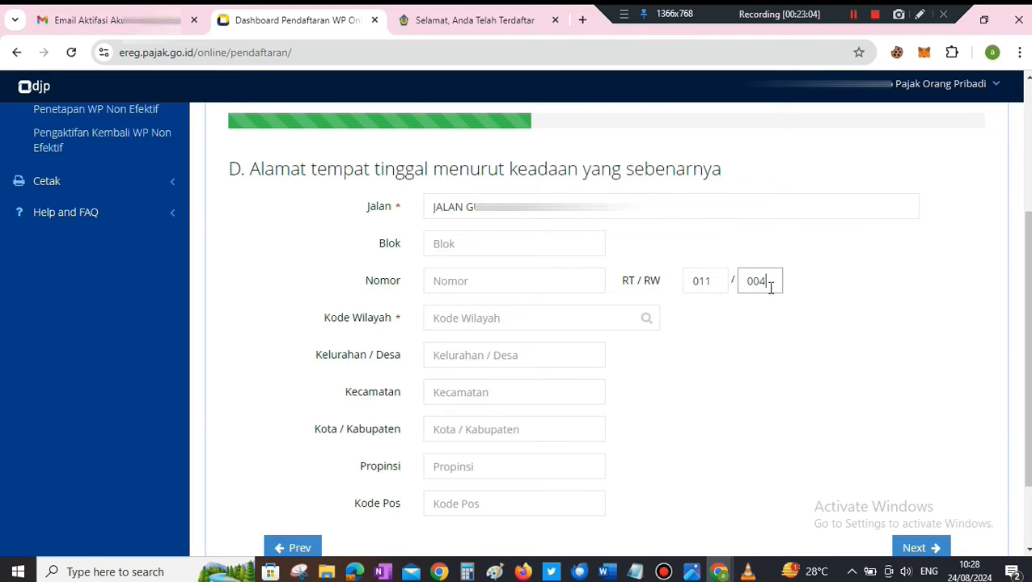
Open the Kode Wilayah lookup, search by the kelurahan name, and pick the matching region
click(866, 312)
click(506, 321)
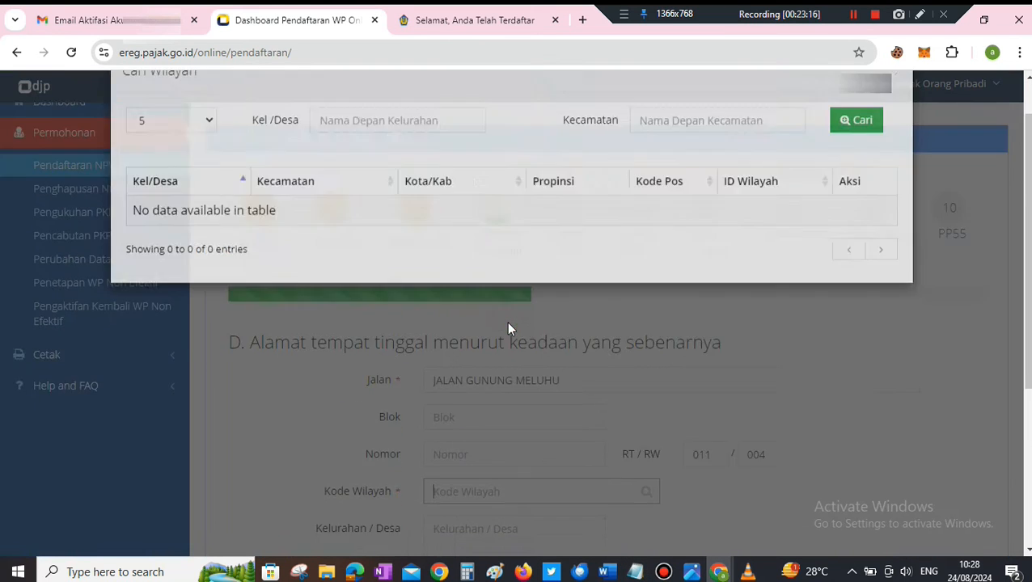
scroll(482, 438, down, 1)
scroll(480, 458, down, 1)
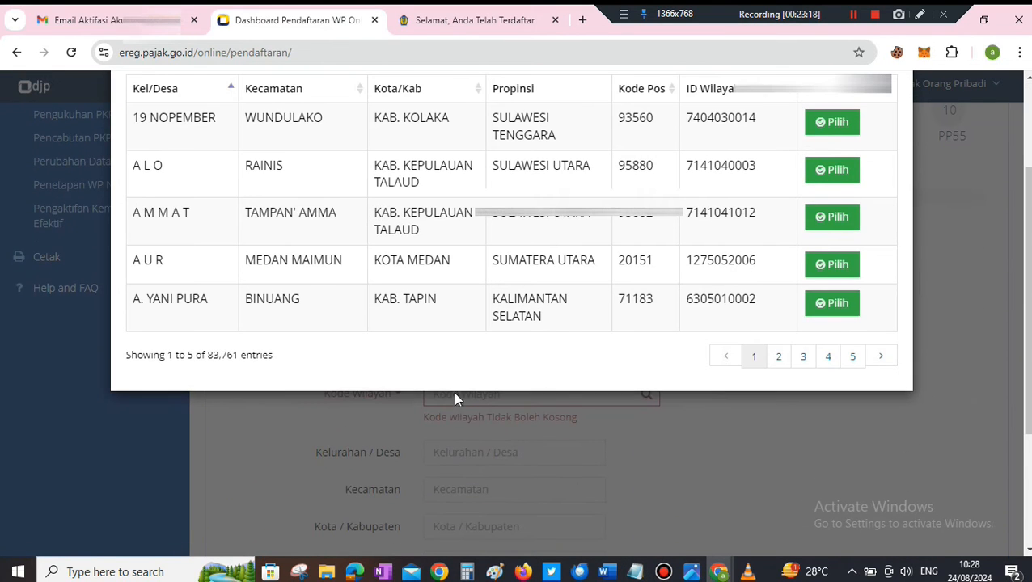
scroll(491, 256, up, 2)
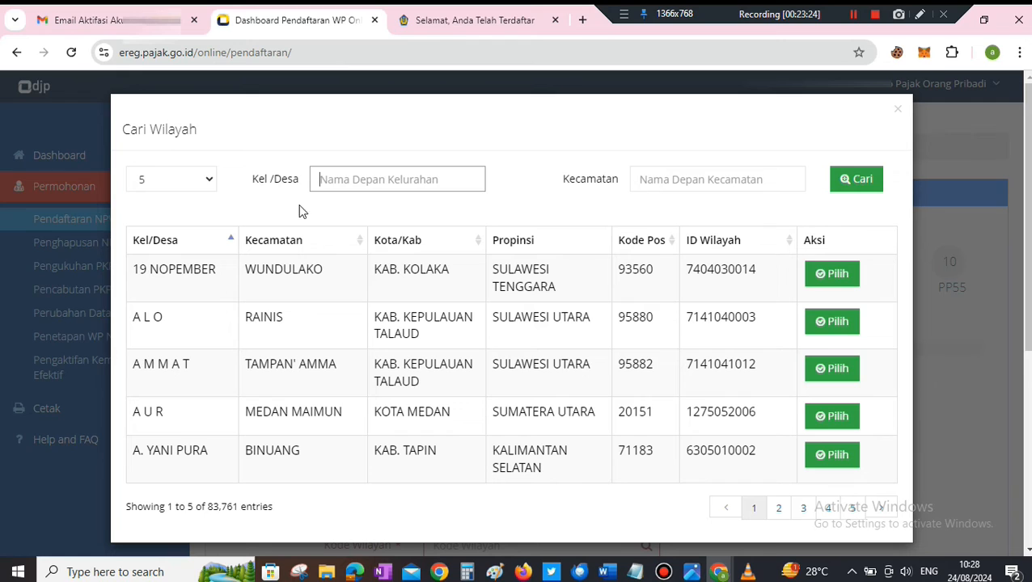
text(t)
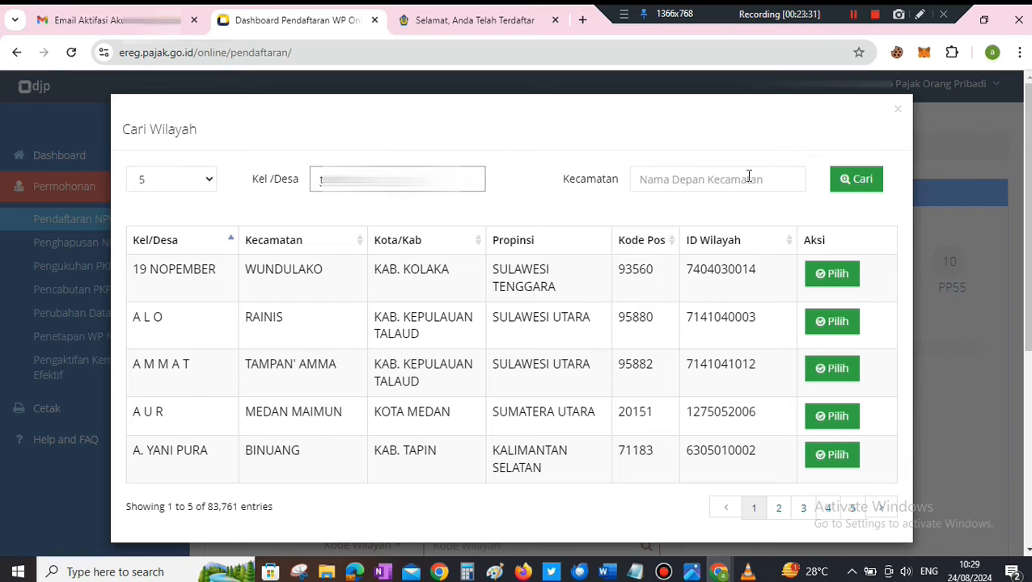
click(844, 186)
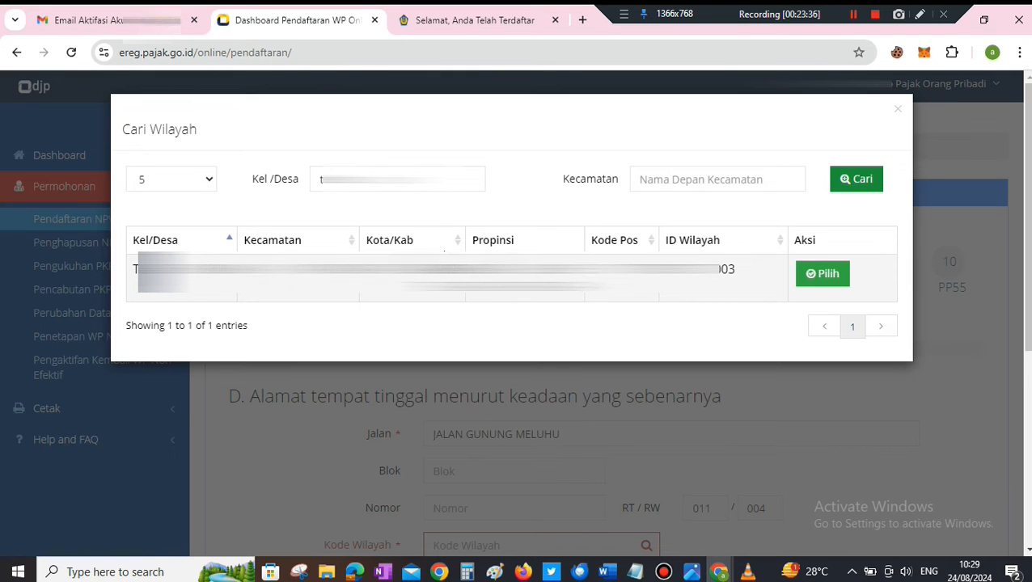
click(818, 277)
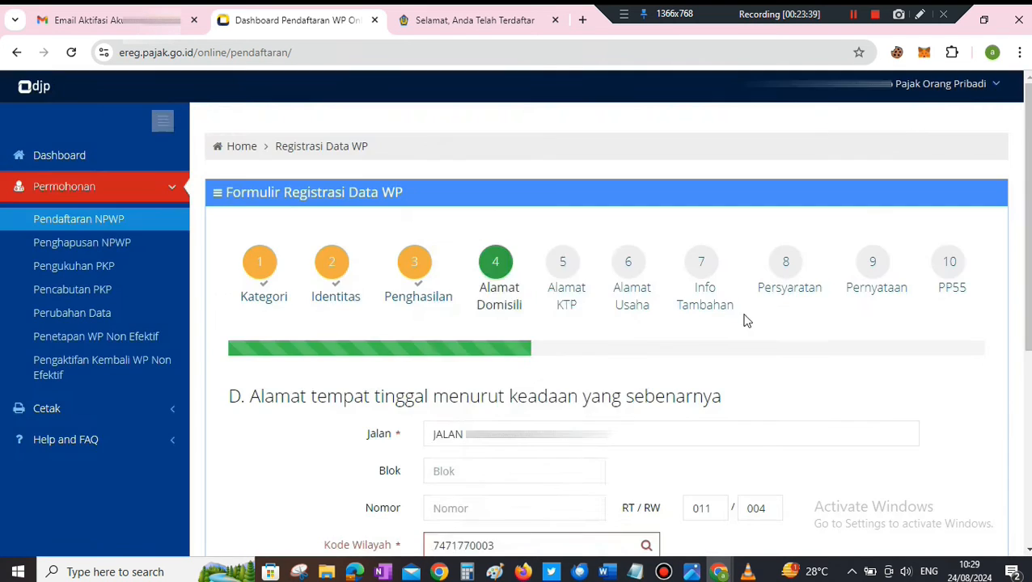
Review the filled residential address and proceed to the Alamat KTP page
scroll(687, 332, down, 1)
scroll(638, 350, down, 3)
scroll(566, 364, up, 1)
scroll(553, 369, down, 1)
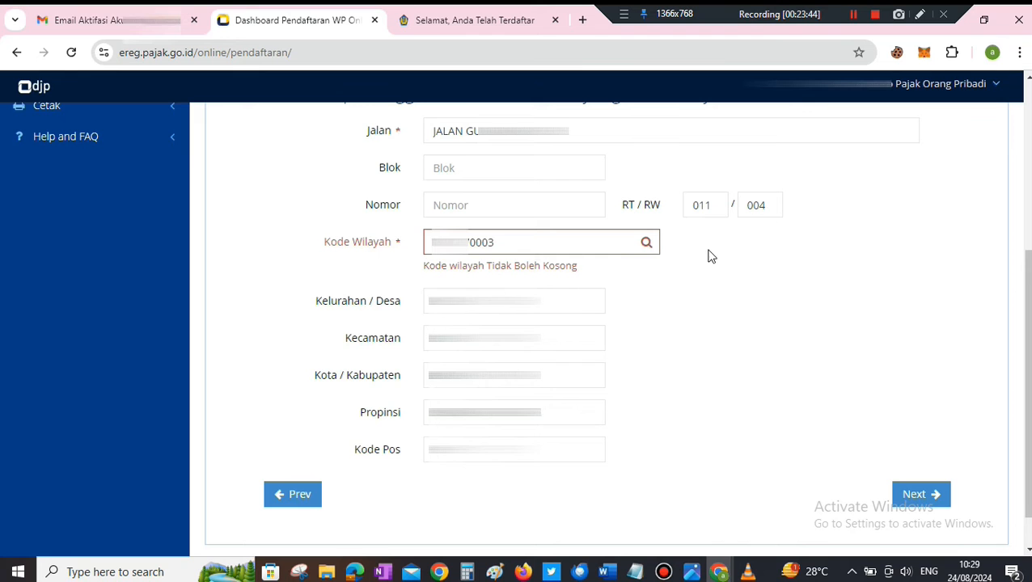
scroll(758, 306, up, 1)
scroll(889, 425, down, 2)
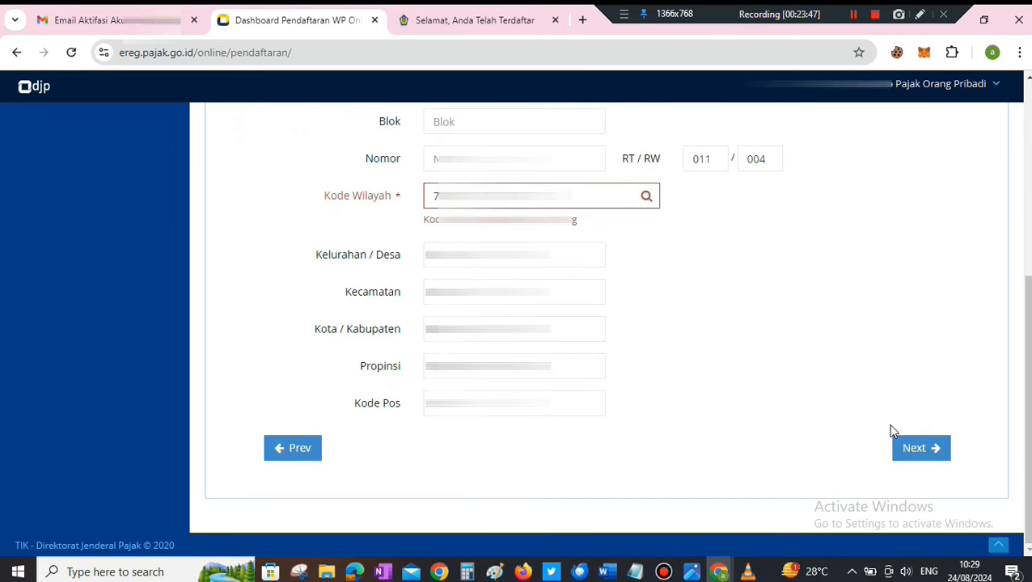
click(916, 450)
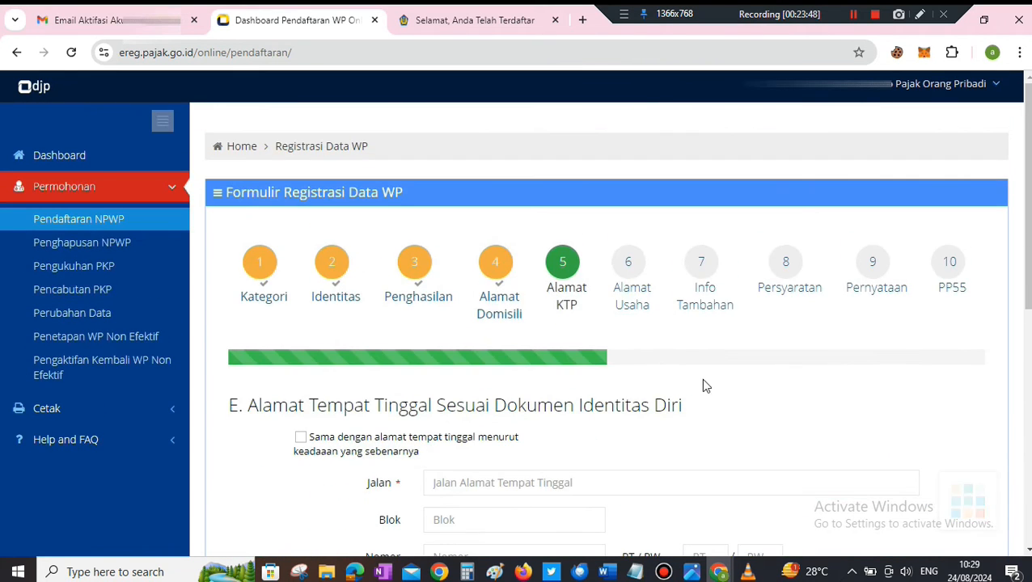
Mark the KTP address as the same as the residential address and continue to the Alamat Usaha page
scroll(700, 379, down, 3)
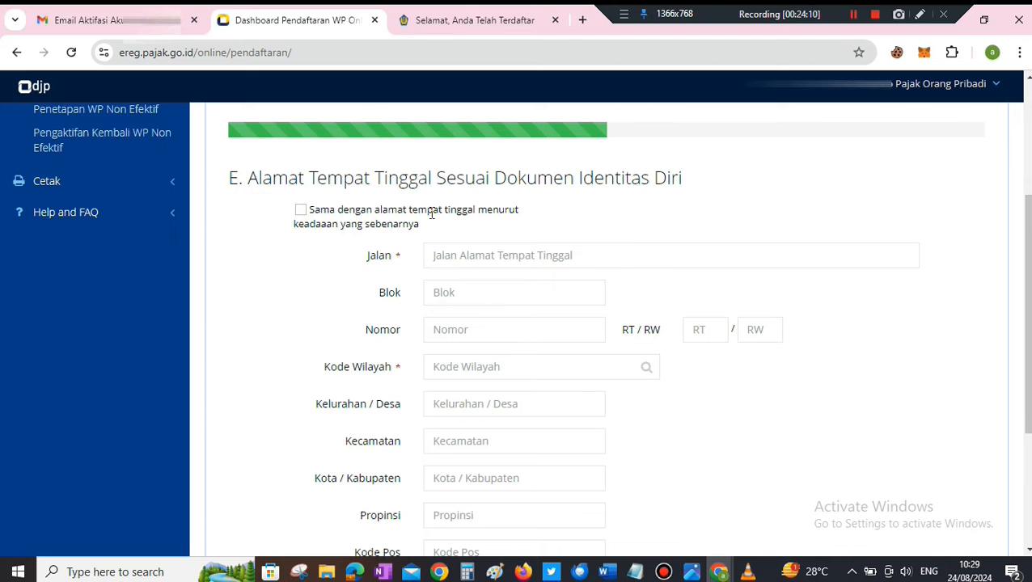
click(300, 211)
scroll(297, 215, down, 3)
scroll(355, 267, up, 2)
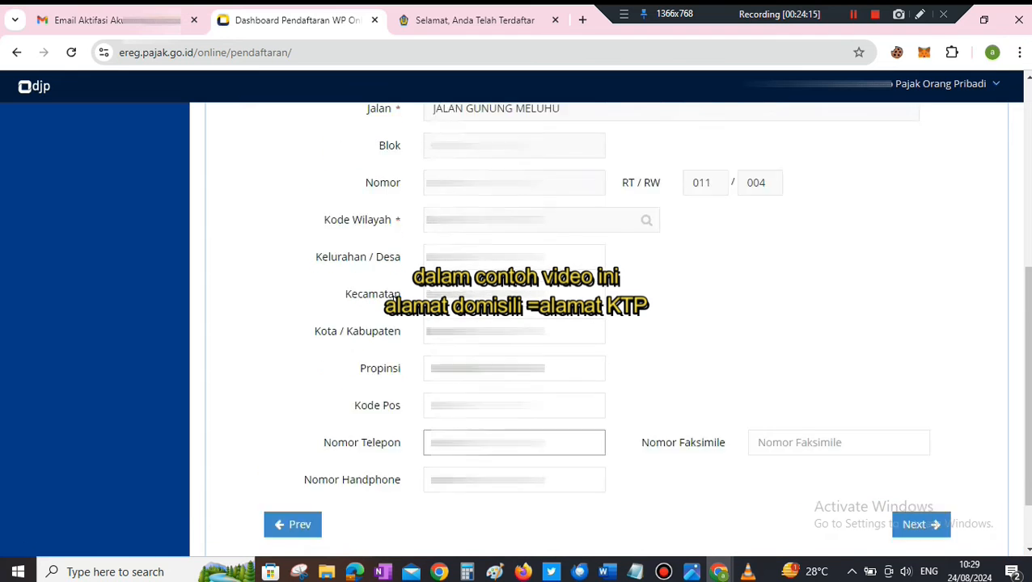
scroll(543, 465, down, 3)
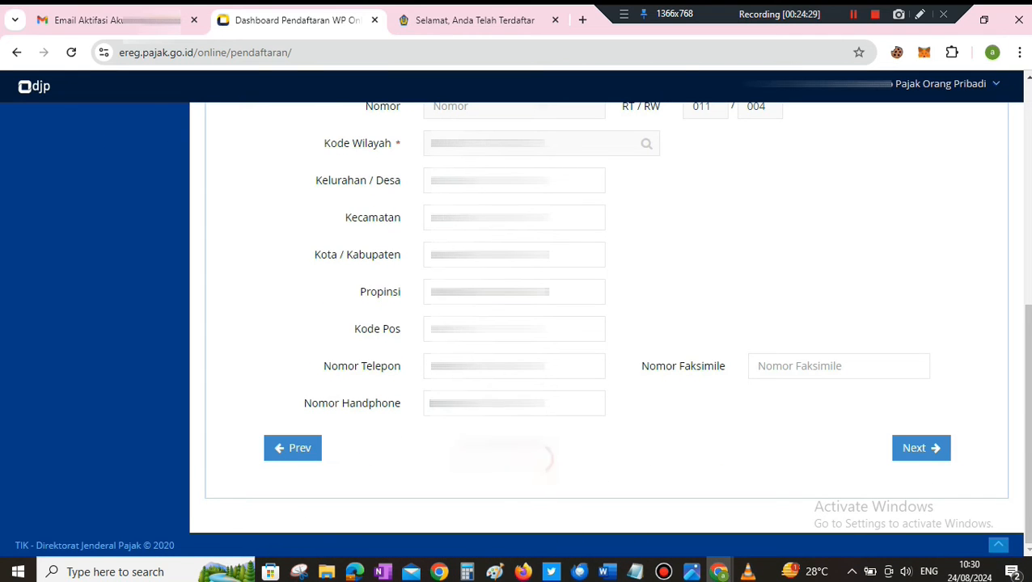
scroll(788, 351, up, 3)
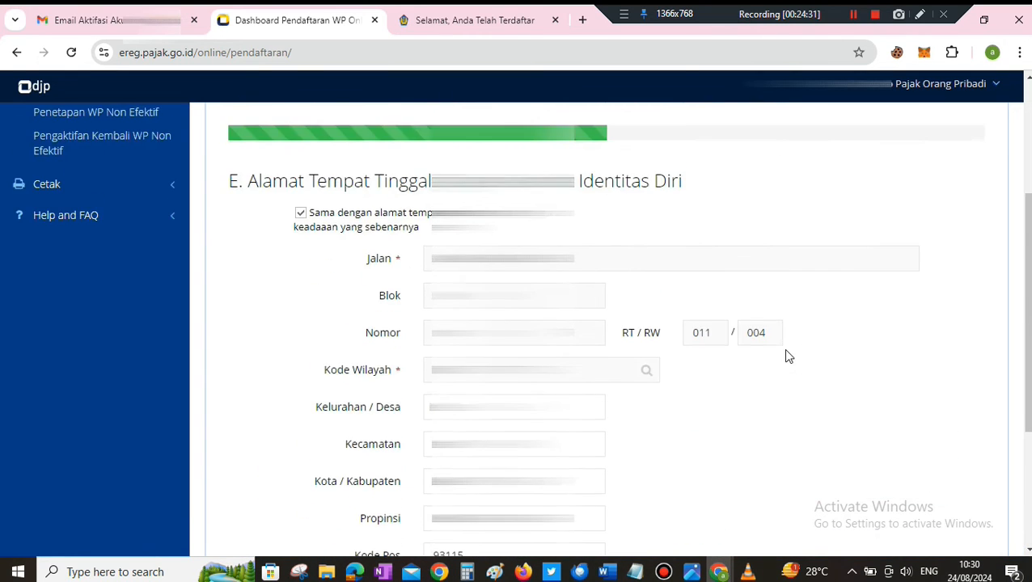
scroll(788, 357, down, 3)
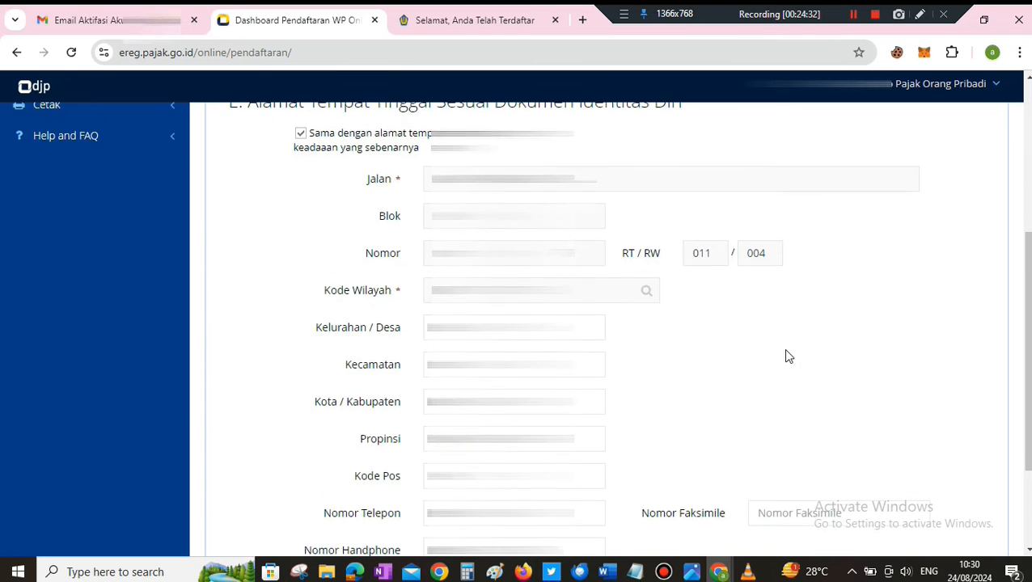
click(934, 453)
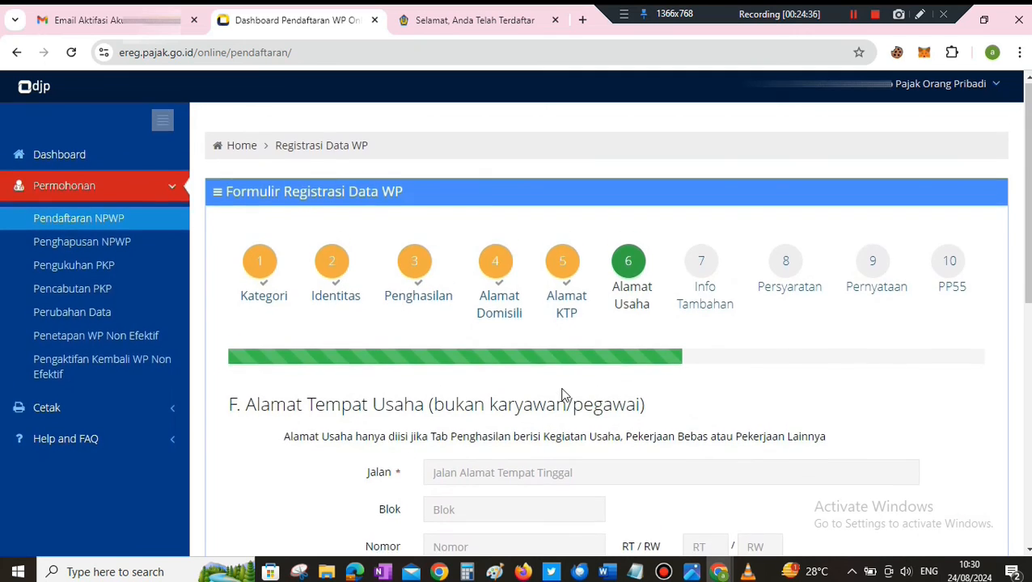
Leave the business address blank and continue to the Info Tambahan page
scroll(559, 397, down, 2)
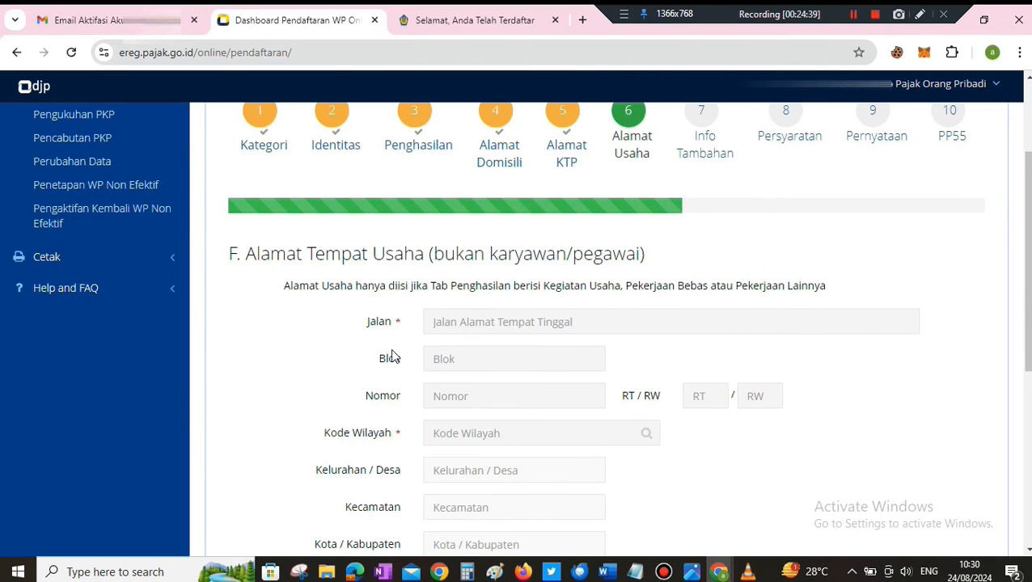
scroll(390, 357, down, 3)
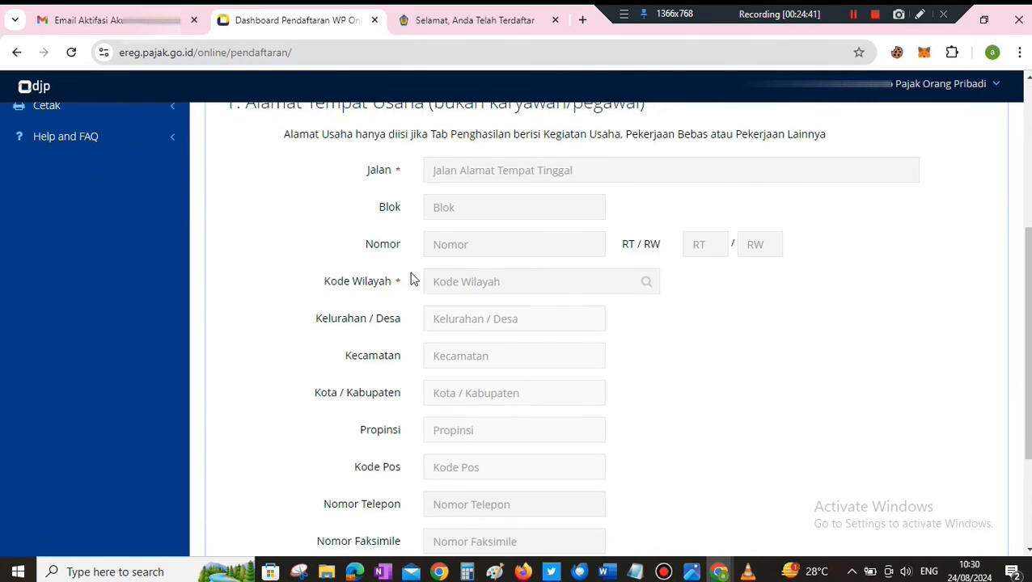
scroll(467, 386, down, 1)
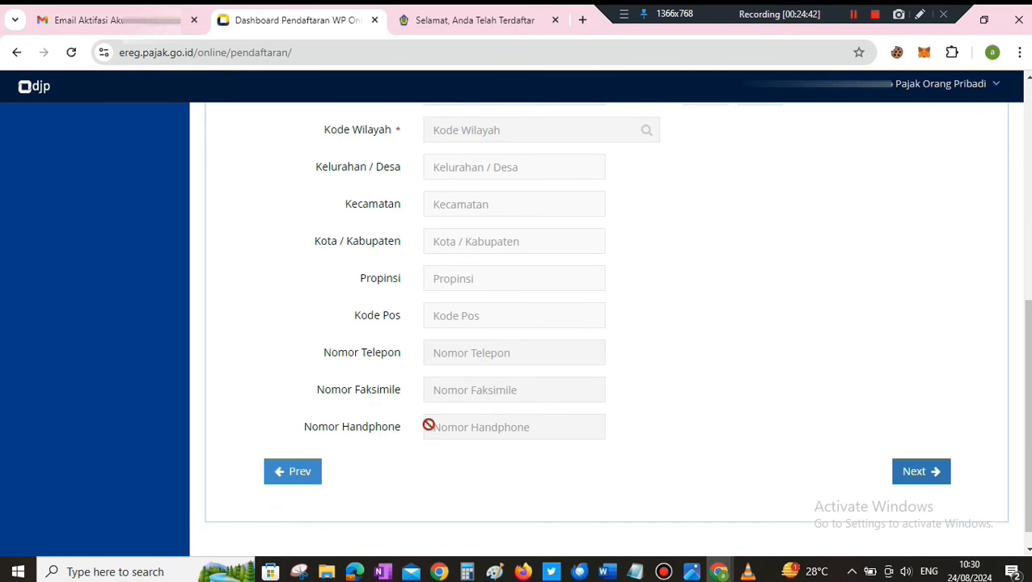
scroll(834, 417, up, 4)
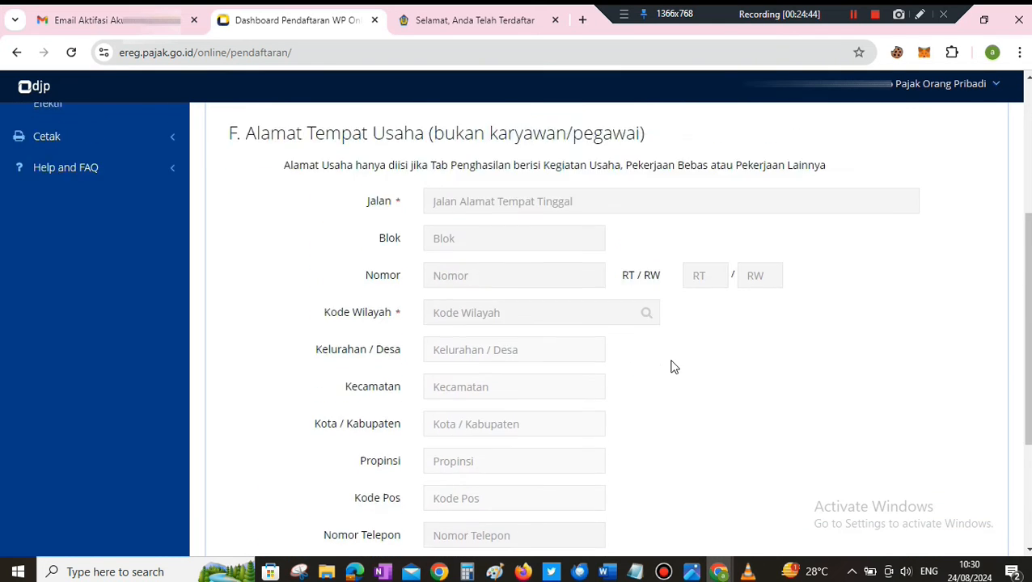
scroll(673, 366, down, 2)
scroll(706, 375, down, 3)
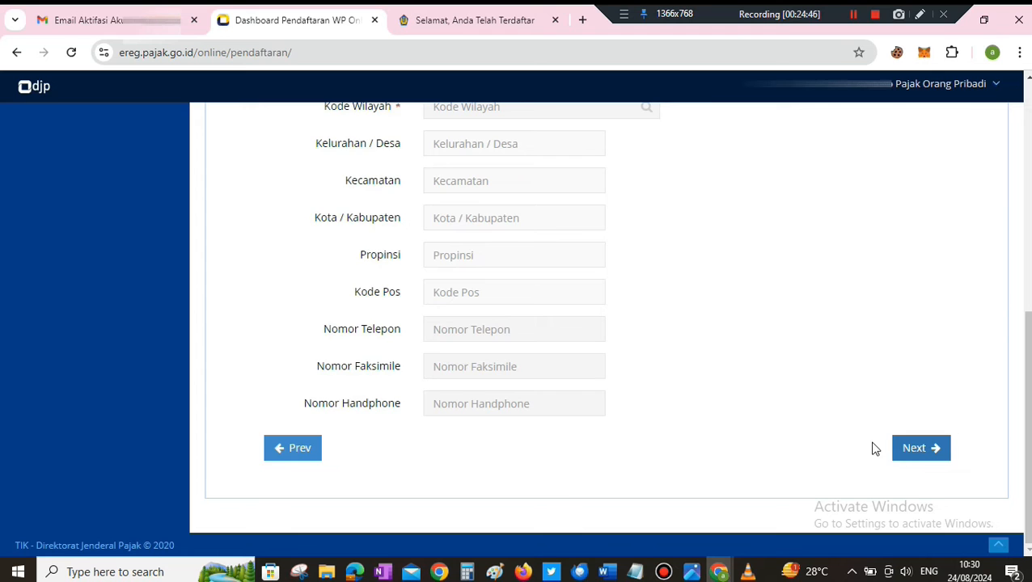
click(935, 451)
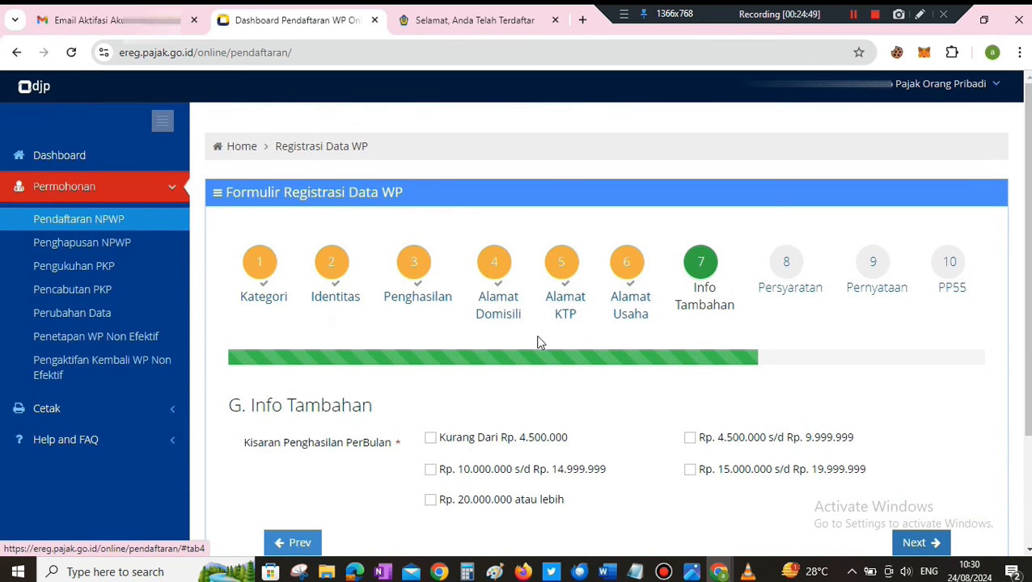
Set the monthly income range to Kurang Dari Rp. 4.500.000 and proceed past the Persyaratan page
scroll(486, 396, down, 1)
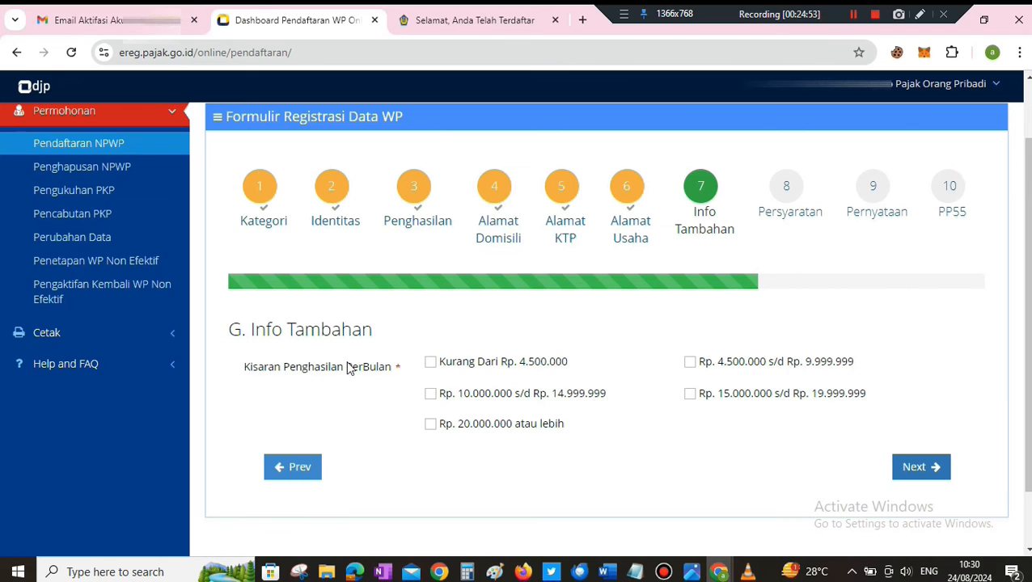
click(430, 365)
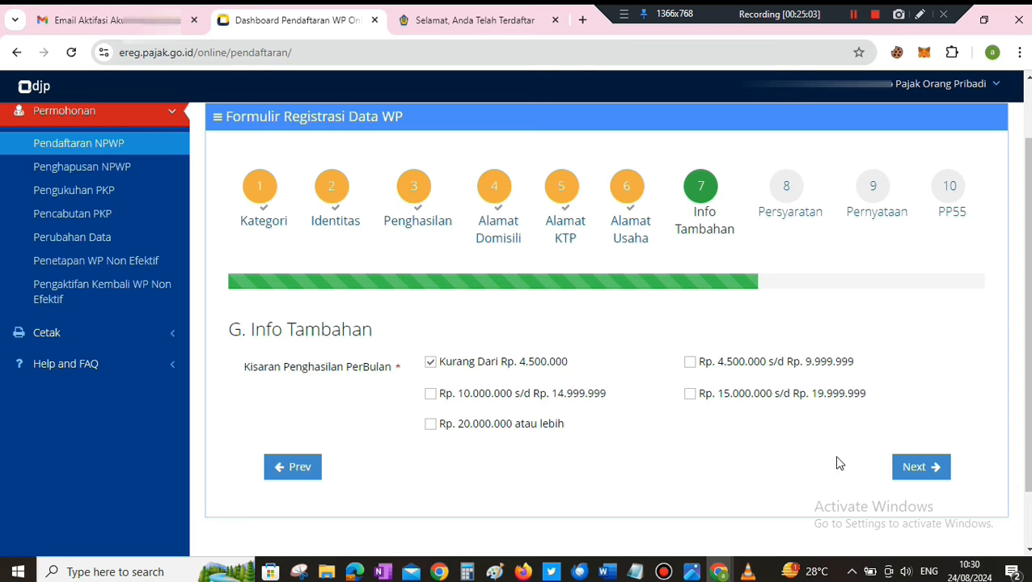
click(922, 469)
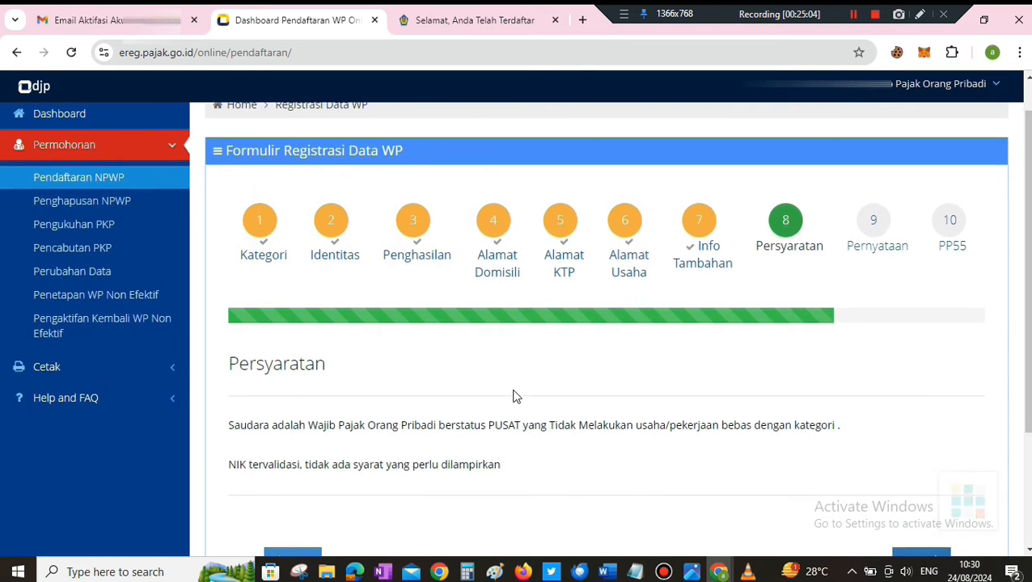
scroll(513, 396, down, 3)
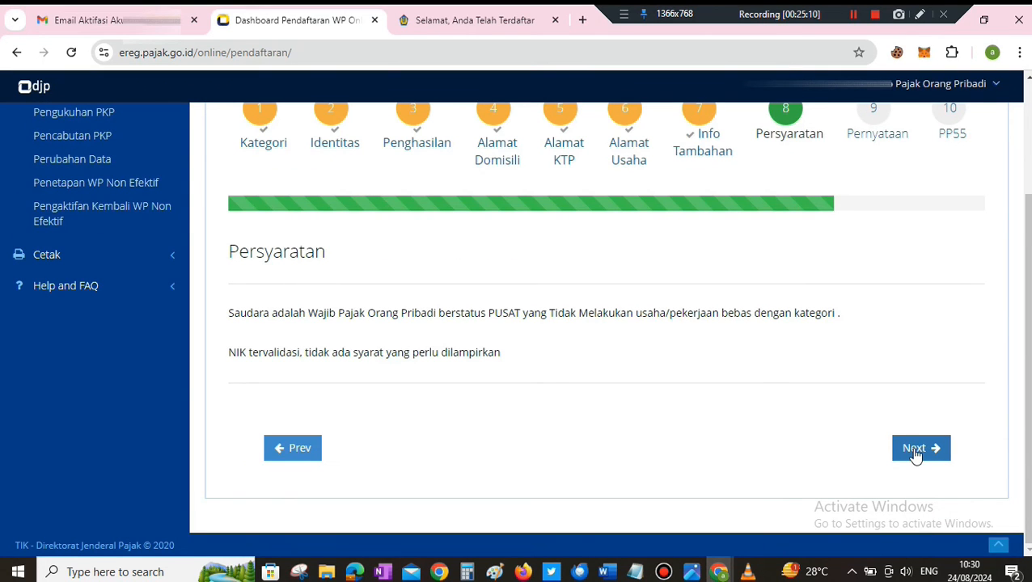
click(914, 450)
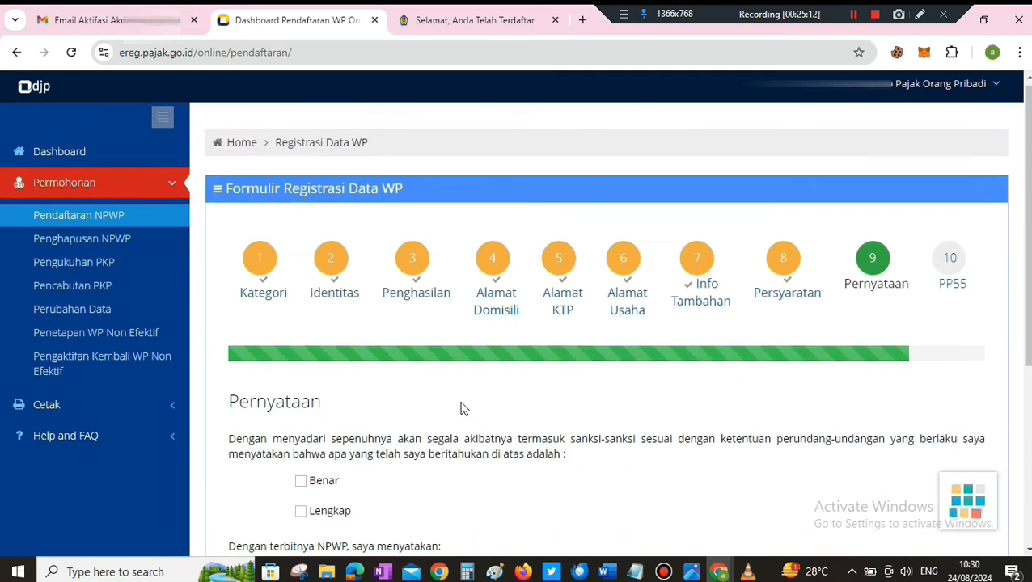
Tick Benar, Lengkap and the statement to carry out tax rights and obligations, then proceed to PP55
scroll(361, 402, down, 4)
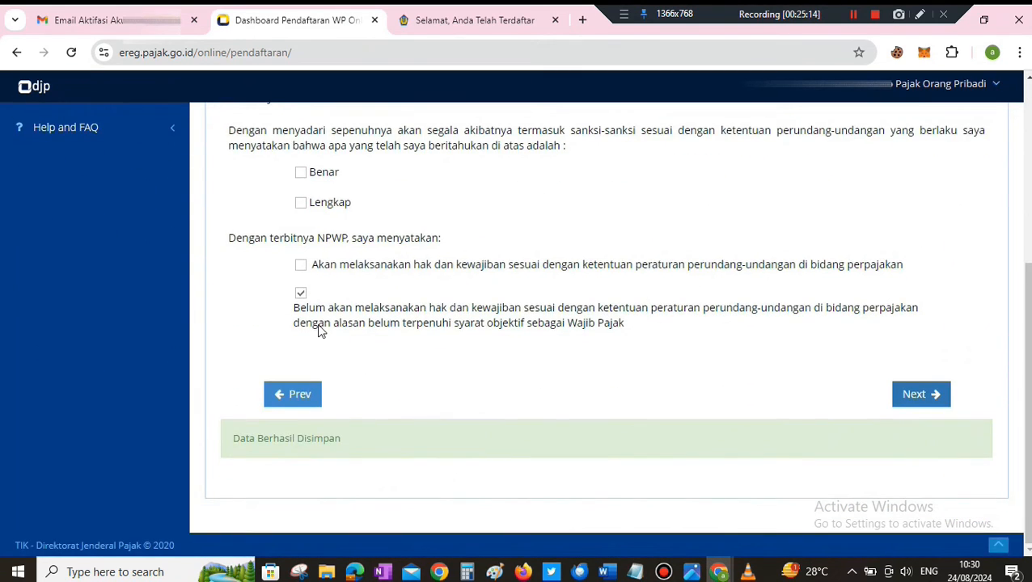
scroll(318, 307, up, 1)
click(300, 248)
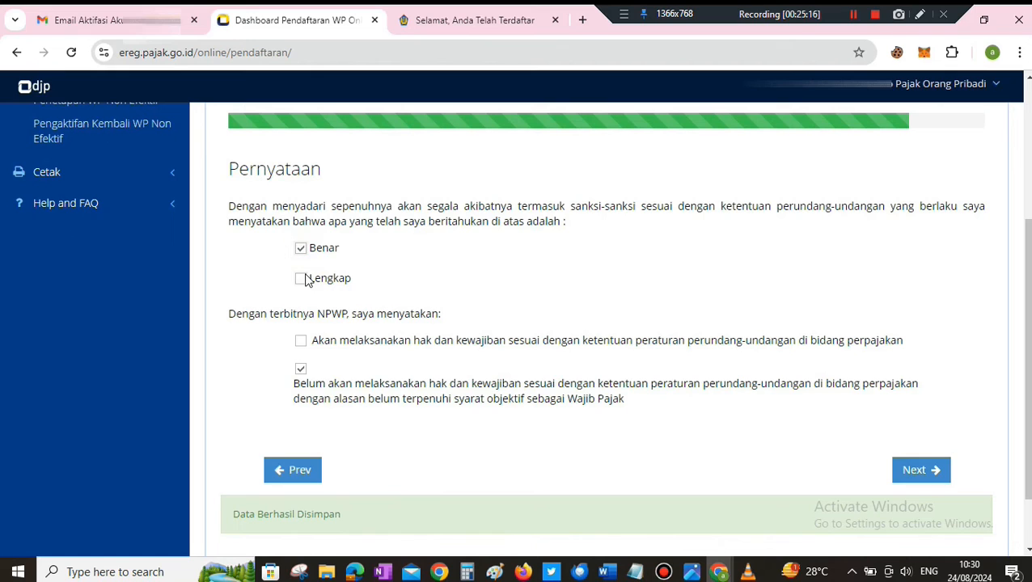
click(300, 278)
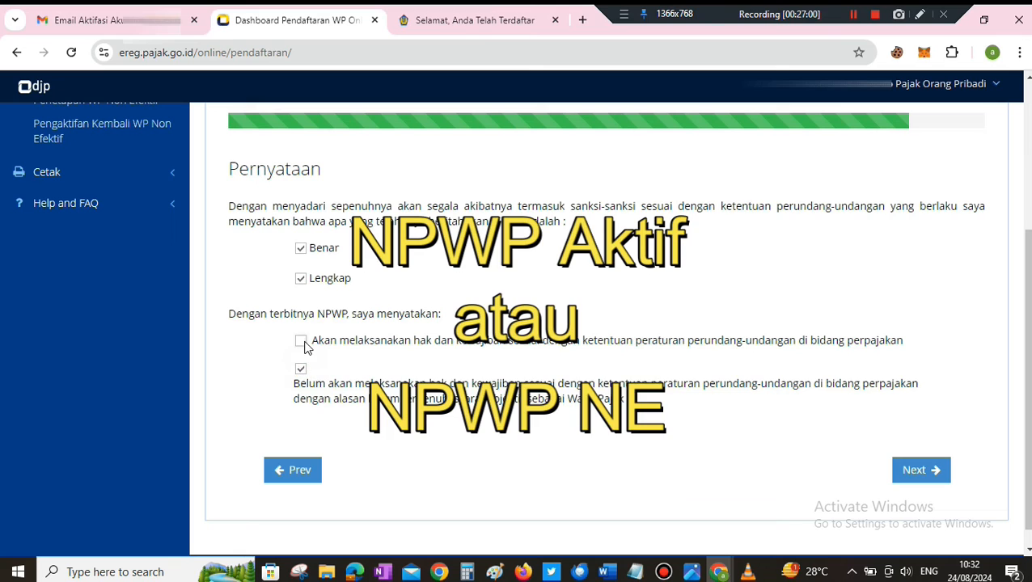
click(301, 342)
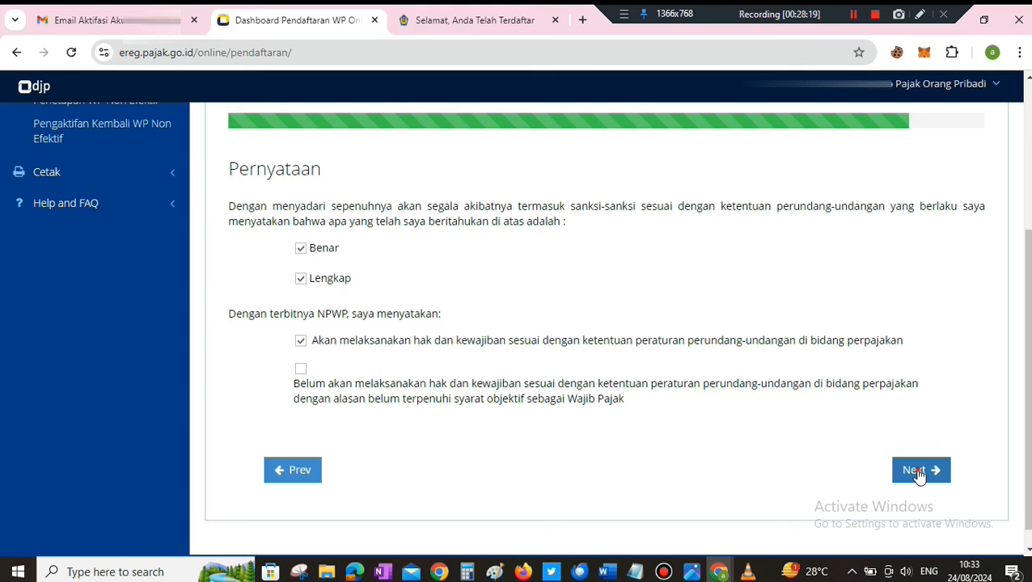
click(918, 471)
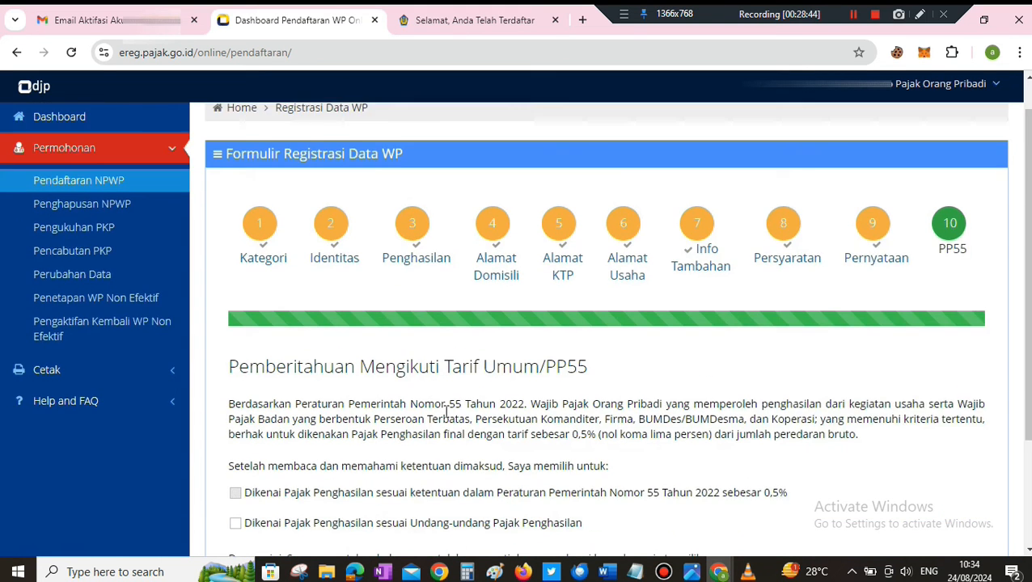
Choose to be taxed under the Undang-undang Pajak Penghasilan on the PP55 page
scroll(434, 417, down, 2)
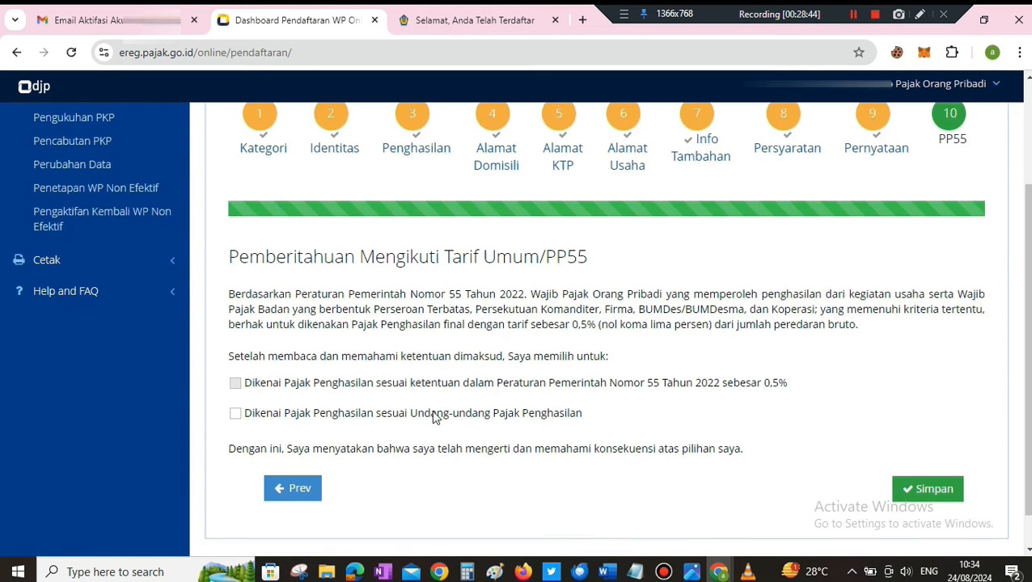
scroll(352, 404, down, 1)
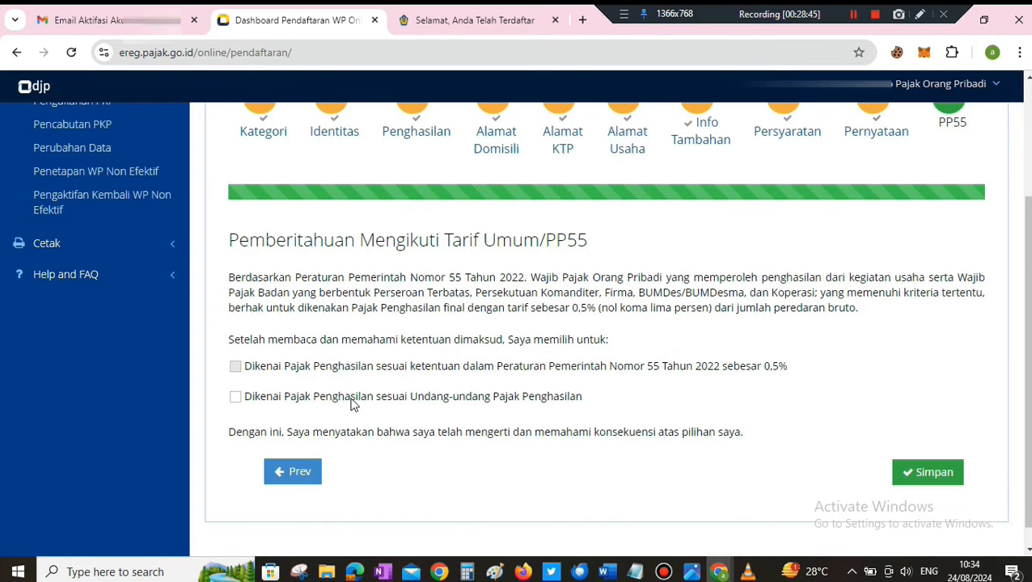
scroll(352, 404, down, 1)
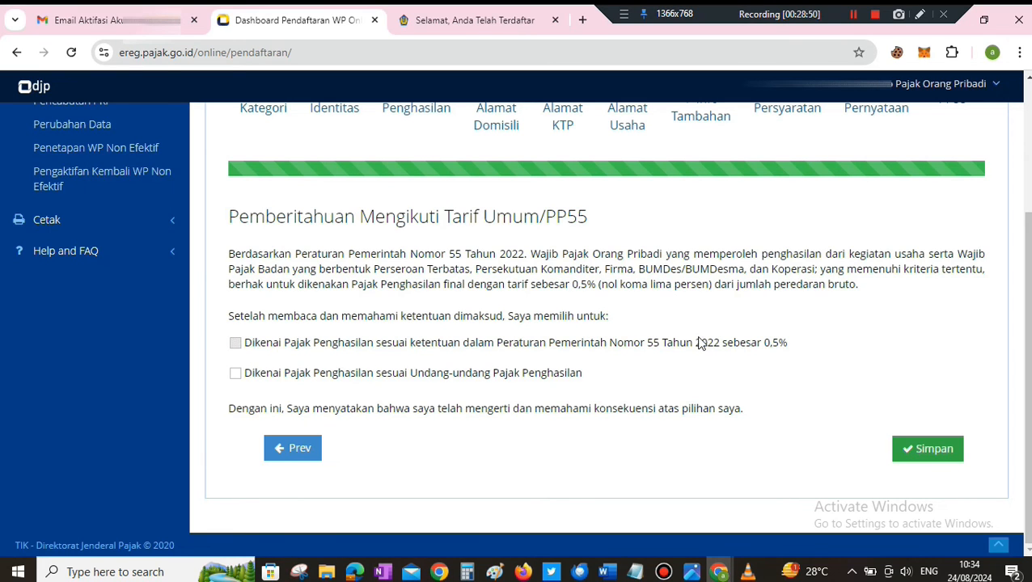
click(235, 373)
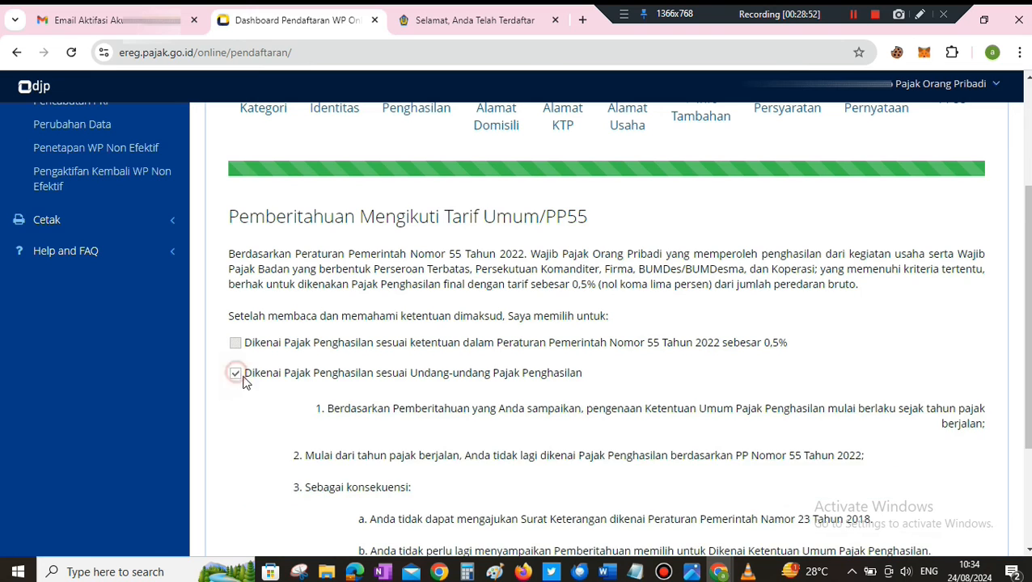
scroll(385, 416, down, 3)
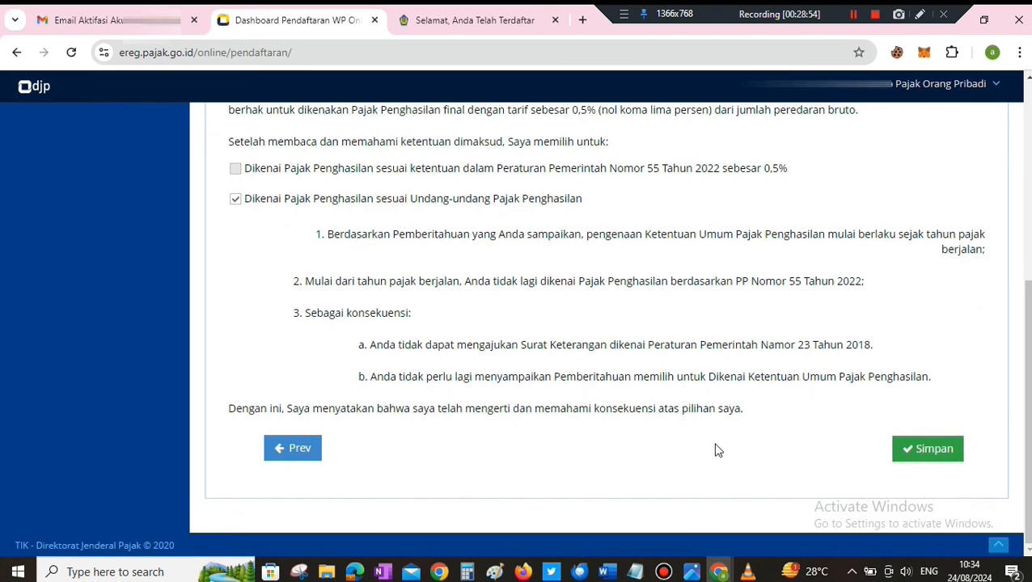
Save and confirm the registration form, then request a submission token from the dashboard by entering the captcha
click(936, 459)
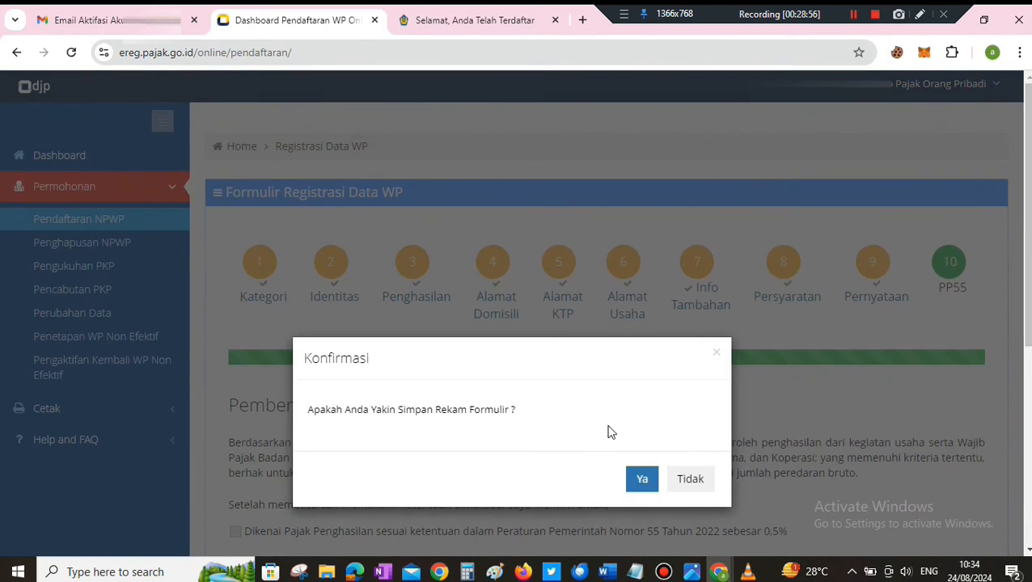
click(640, 479)
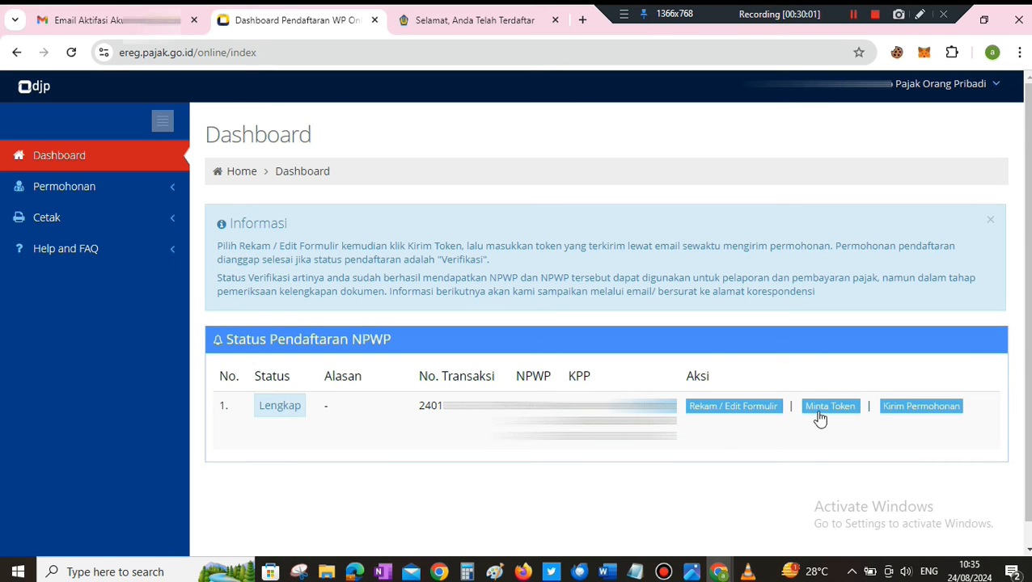
click(829, 408)
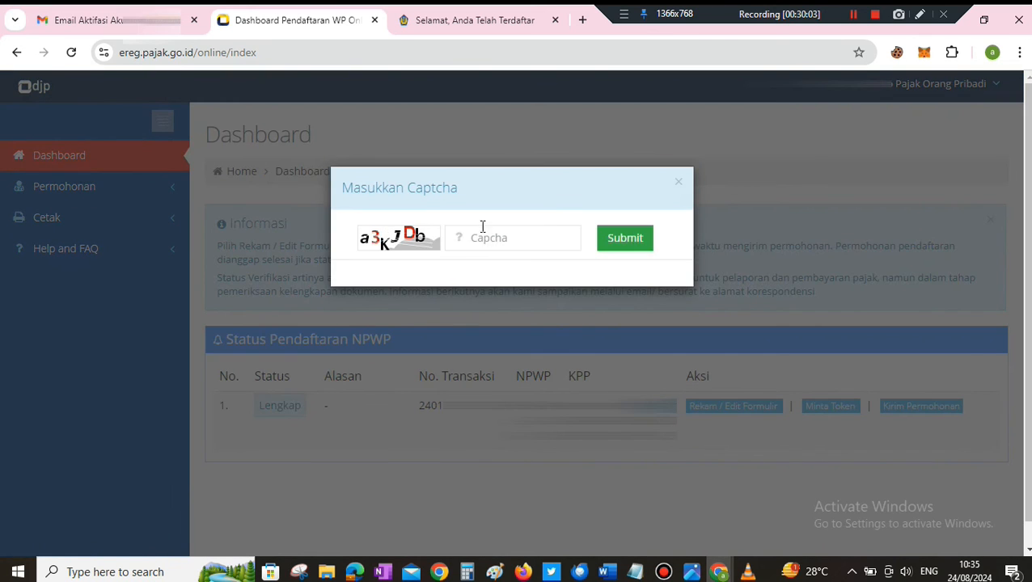
click(494, 239)
text(a3kjdb)
click(626, 242)
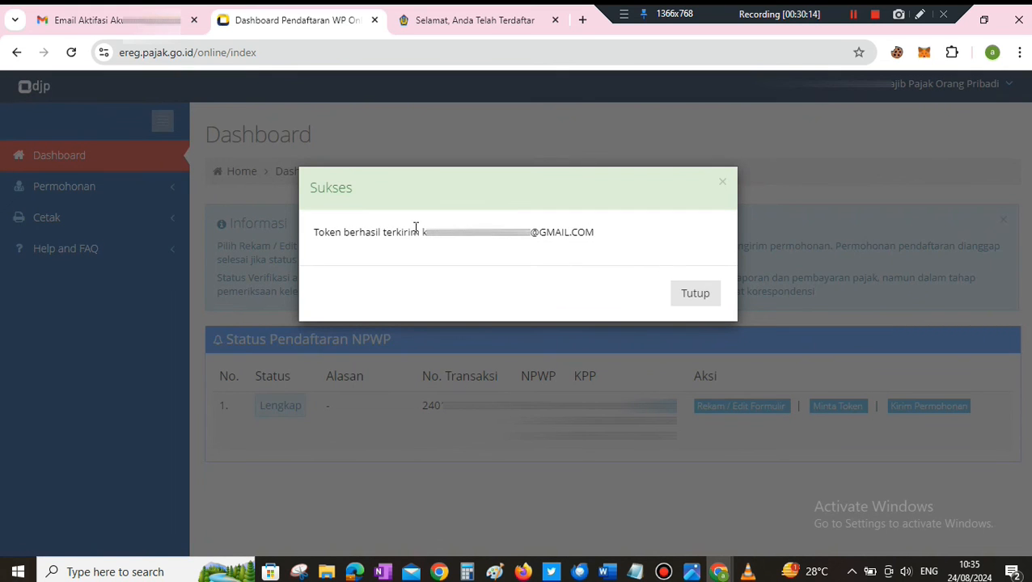
click(688, 303)
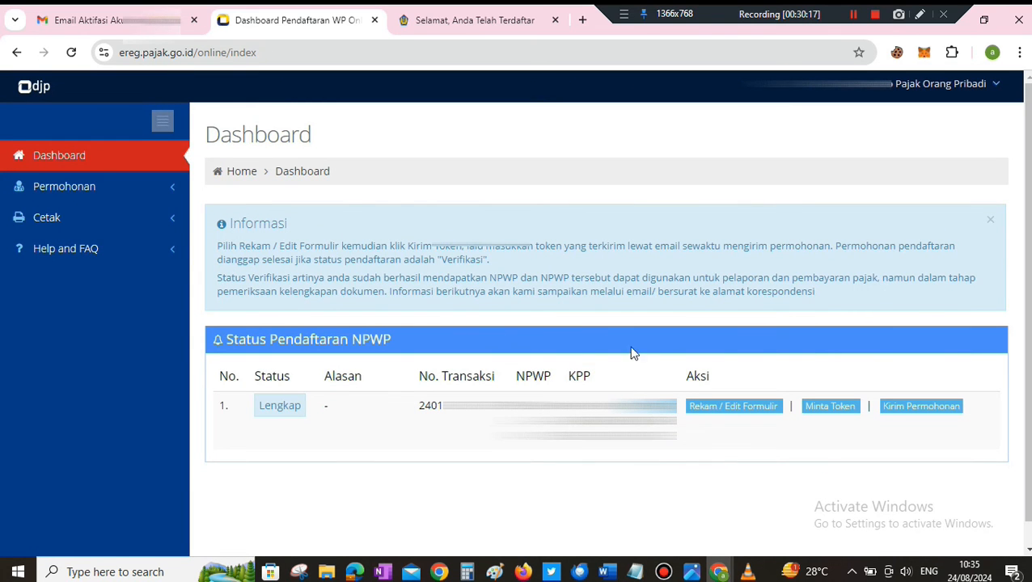
Open the Generate Token email in the Gmail inbox and select the token
click(121, 19)
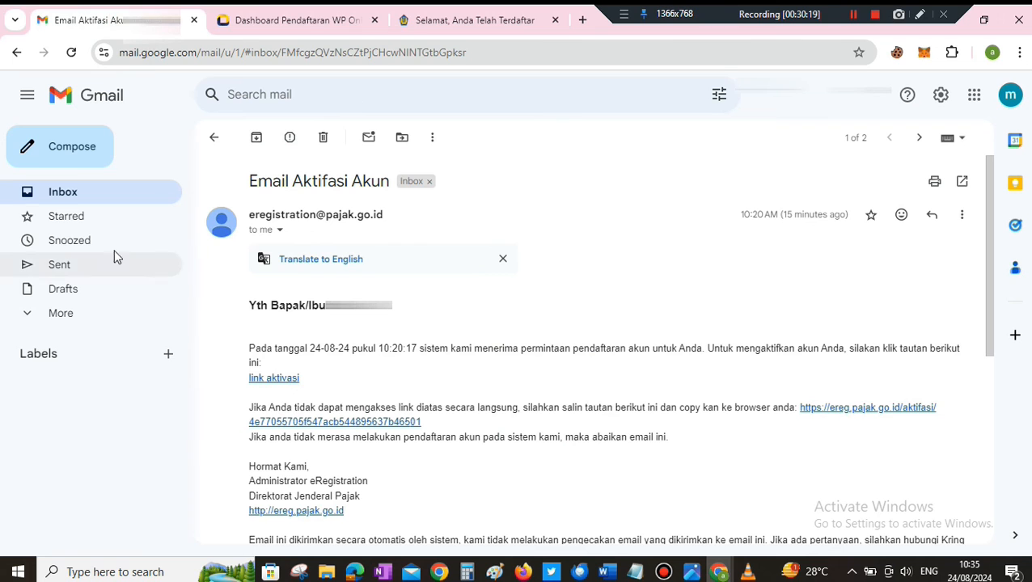
click(68, 194)
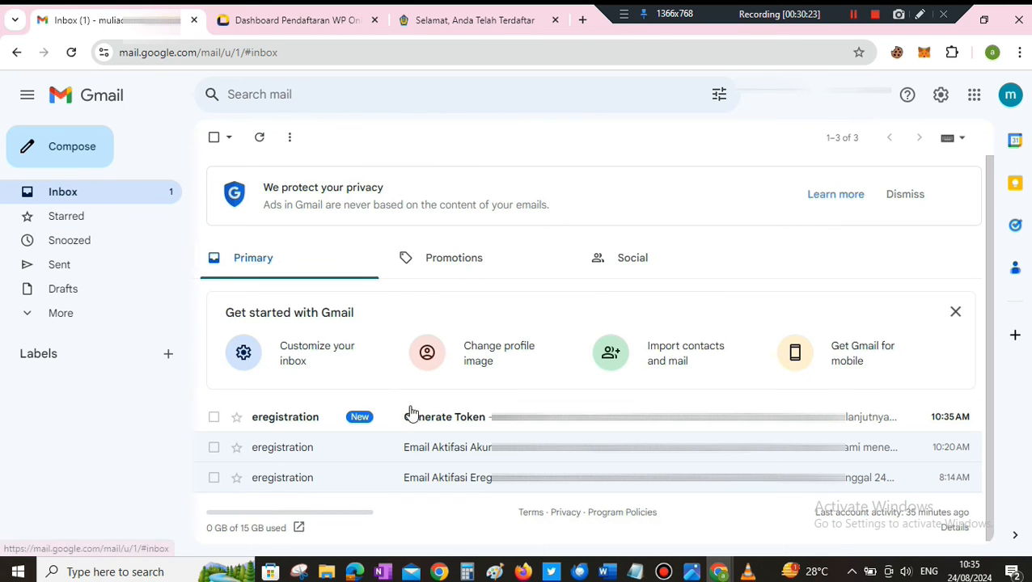
click(451, 418)
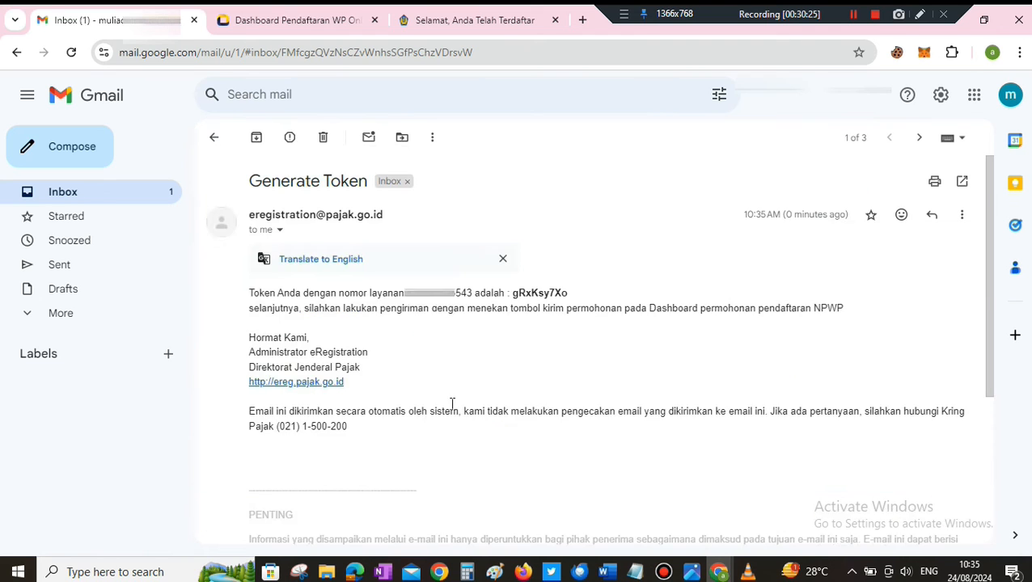
drag(513, 292, 565, 294)
key(ctrl+c)
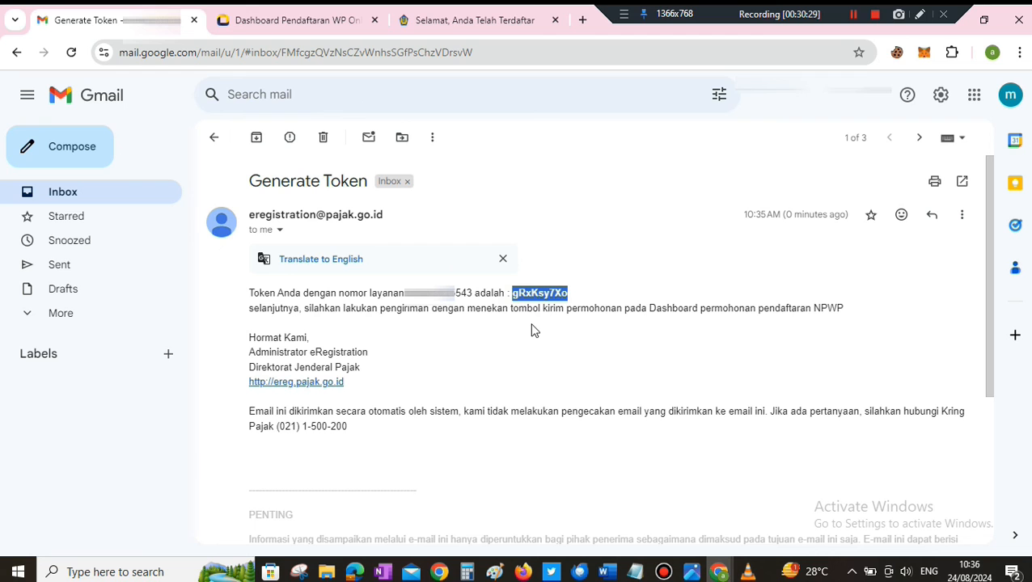
Submit the application: tick both information statements, paste the token into Isi Token, send, and skip the survey
click(295, 26)
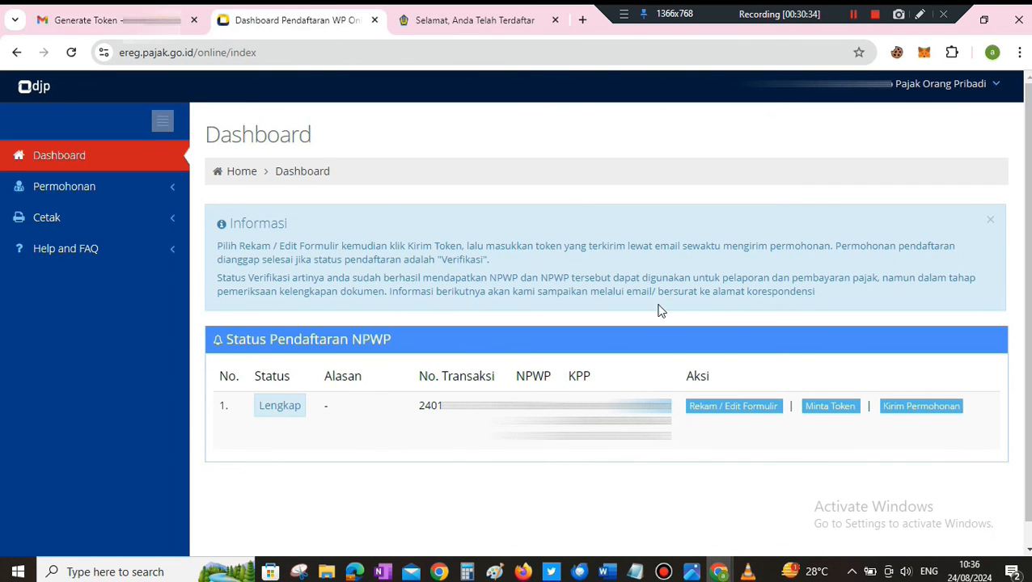
click(908, 411)
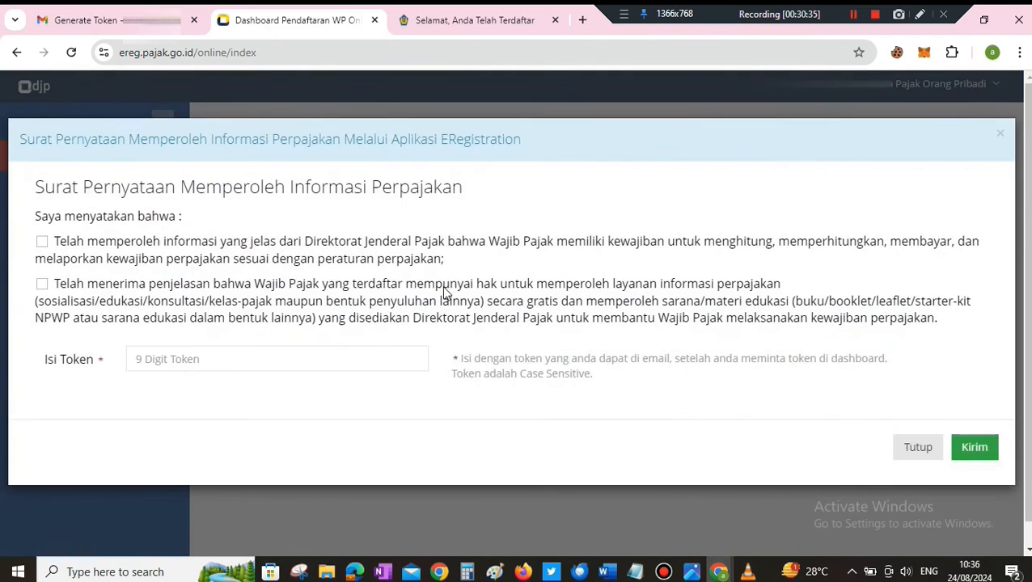
click(42, 246)
click(38, 286)
click(200, 361)
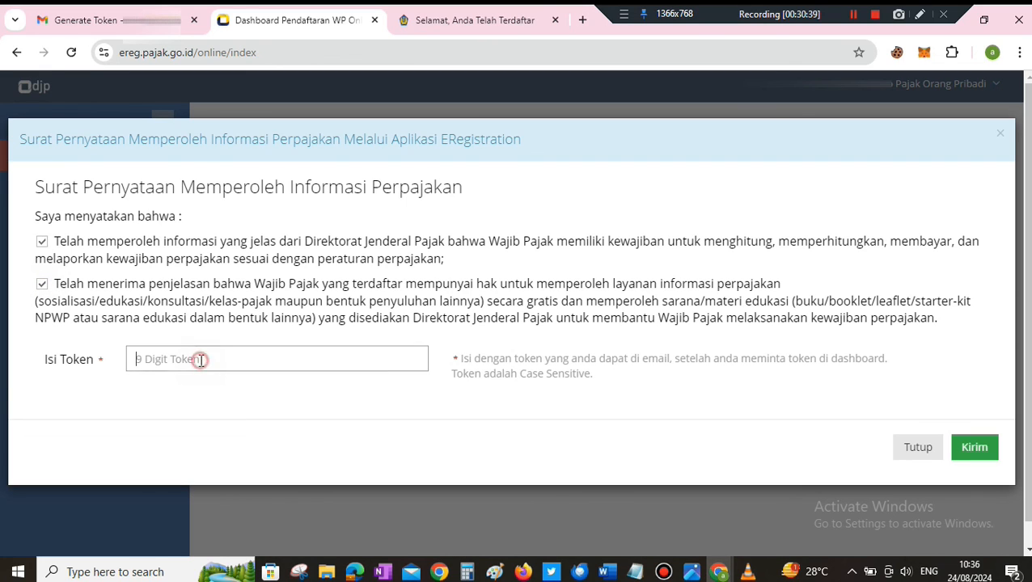
key(ctrl+v)
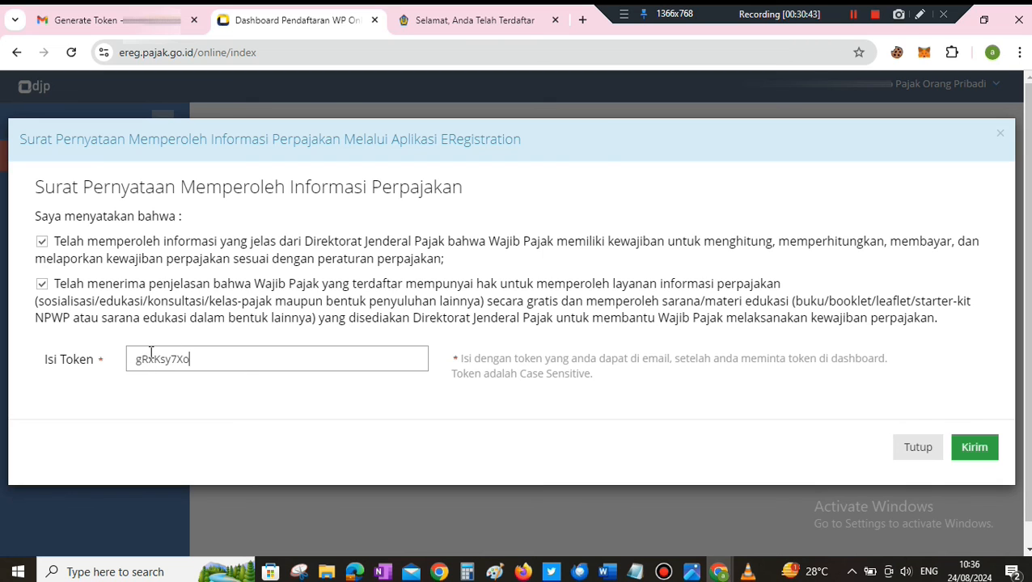
click(973, 451)
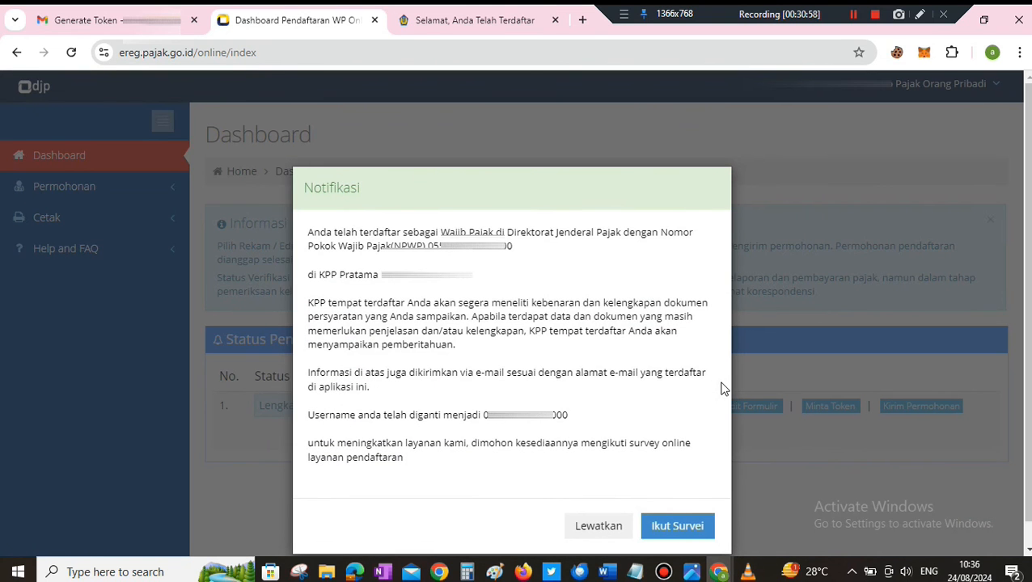
click(609, 527)
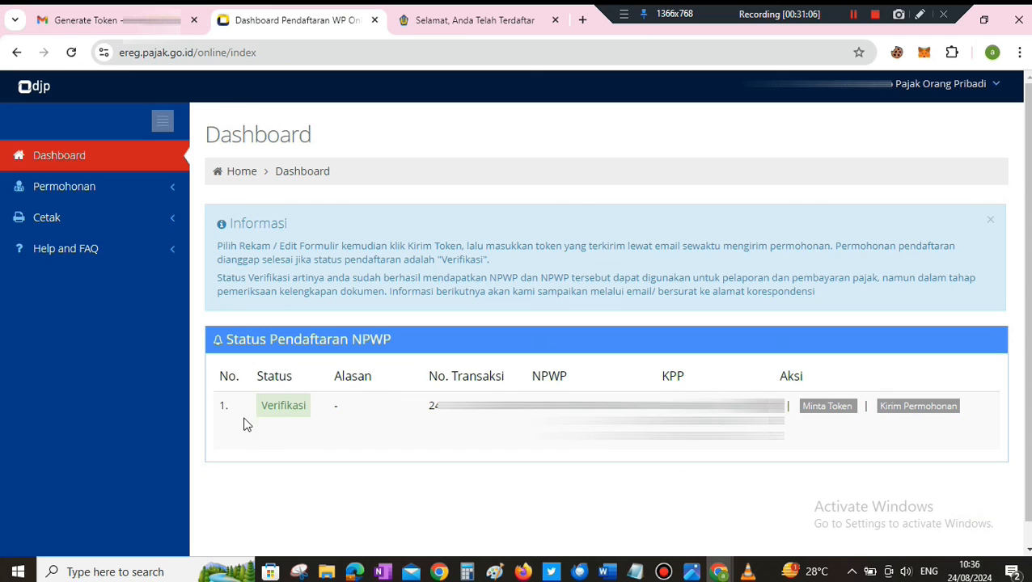
Open the Pendaftaran eRegistrasi Pajak Diterima email in the inbox and read through it
click(89, 20)
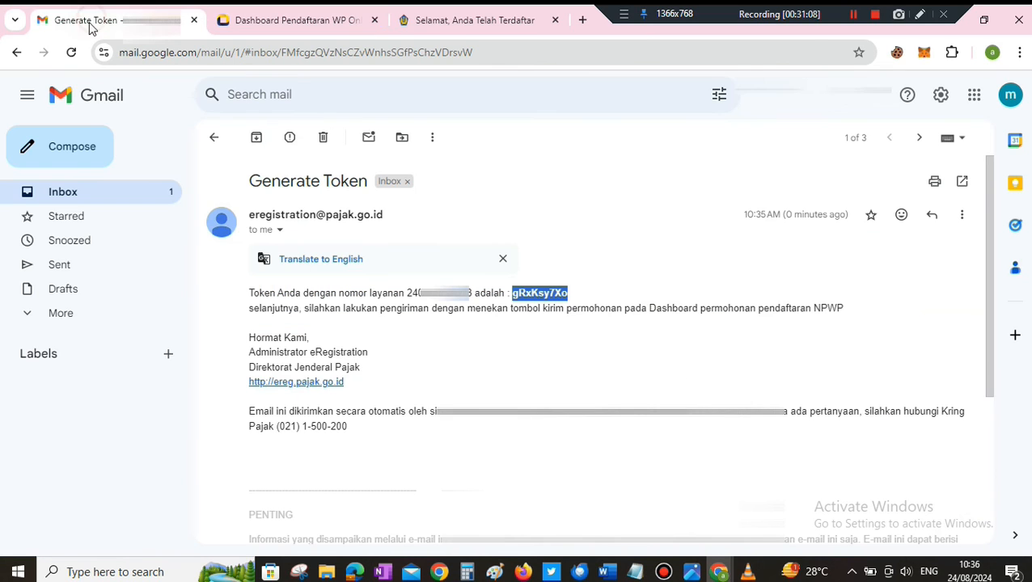
click(74, 200)
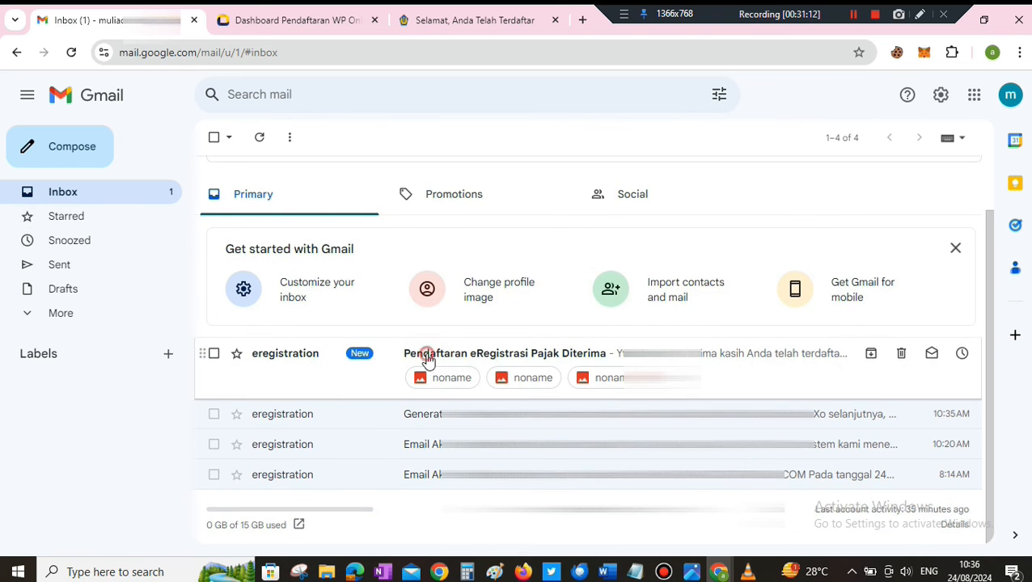
click(427, 360)
scroll(498, 530, down, 5)
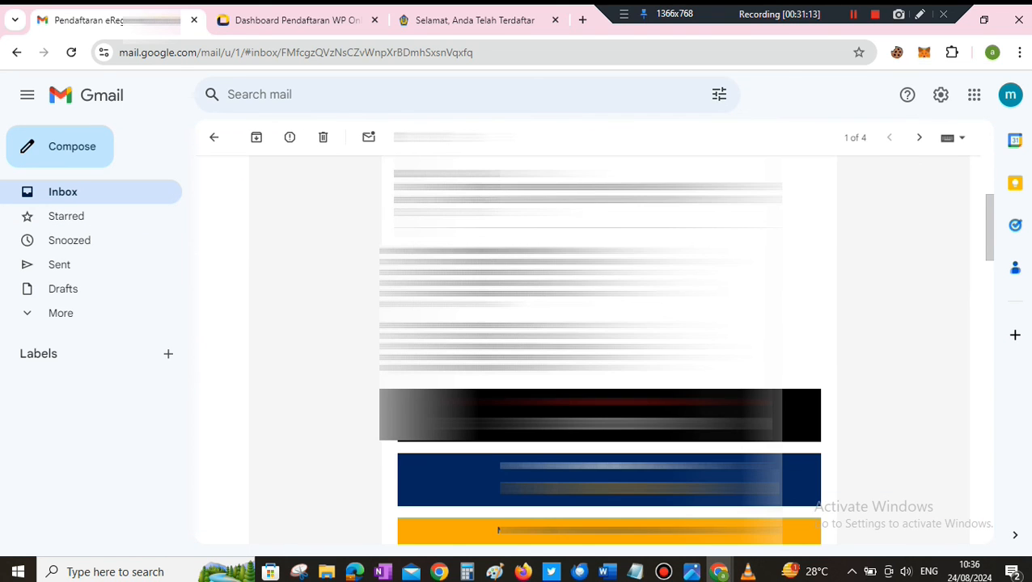
scroll(607, 348, down, 2)
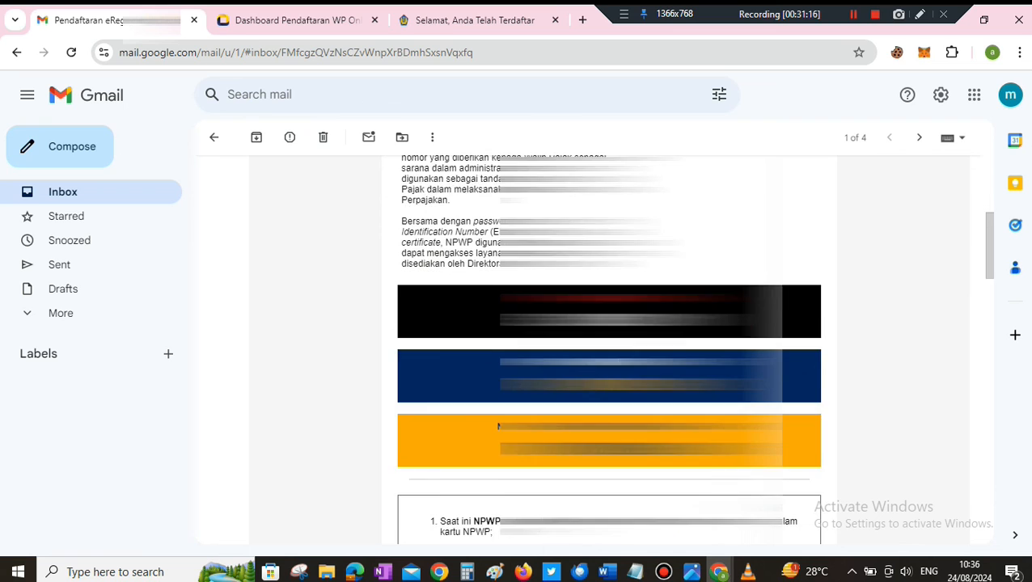